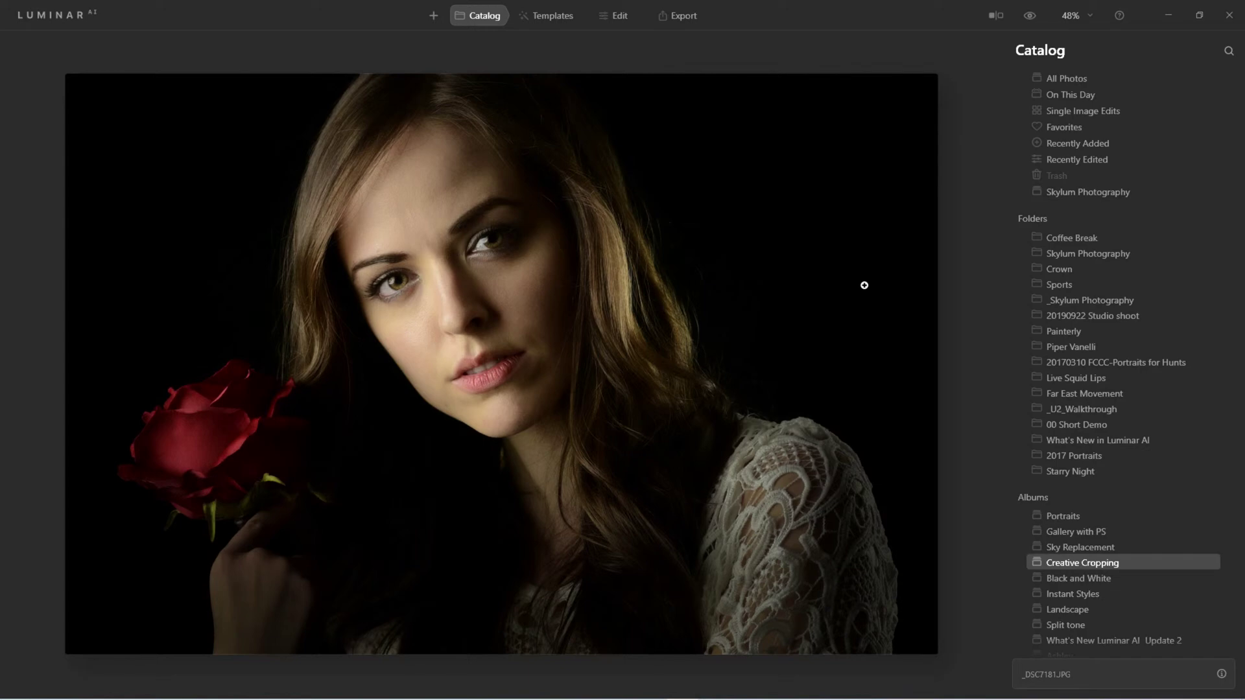
- Switch the rose portrait into Edit mode, showing the Romantic Mystery (edited) template
{"action": "left_click", "coordinate": [629, 20]}
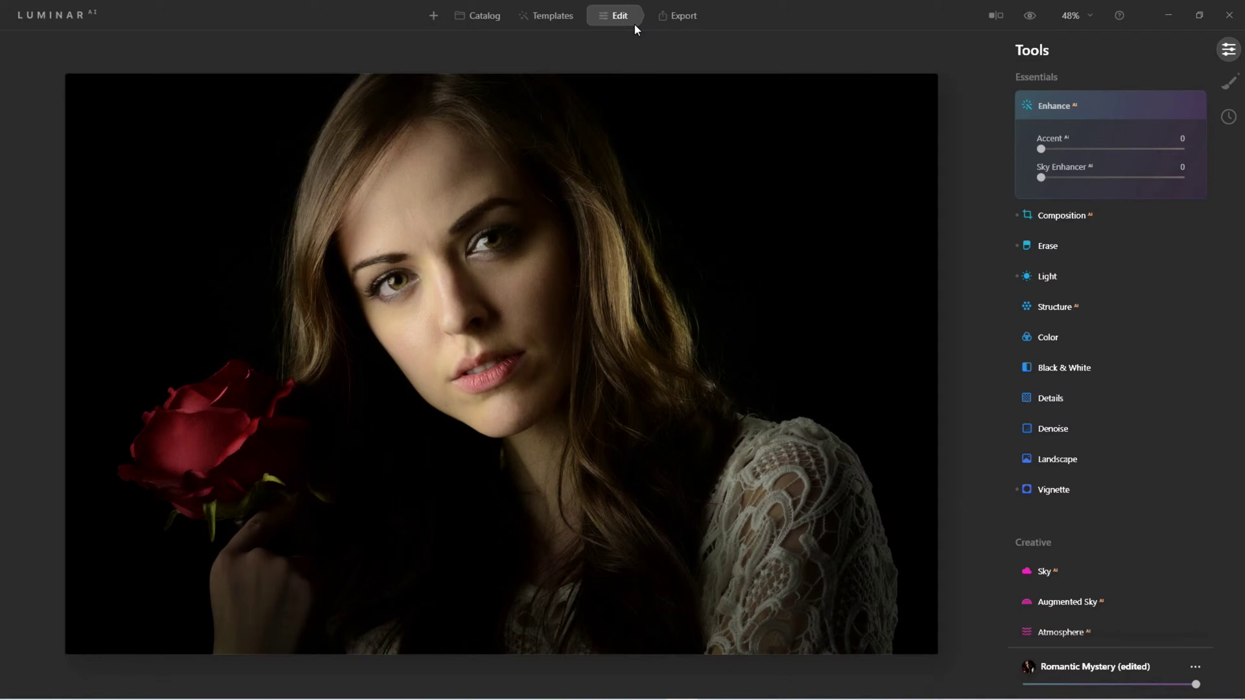
- Add a Texture mask layer above Basic in Local Masking
{"action": "left_click", "coordinate": [1229, 91]}
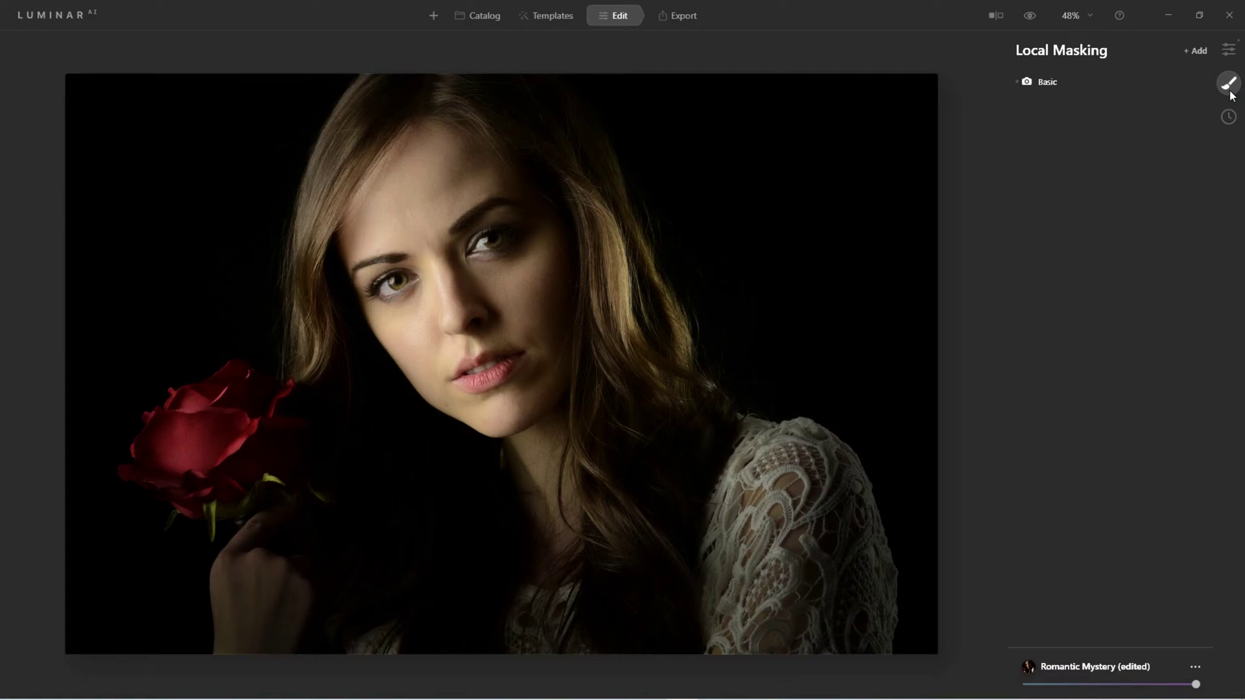
{"action": "left_click", "coordinate": [1197, 51]}
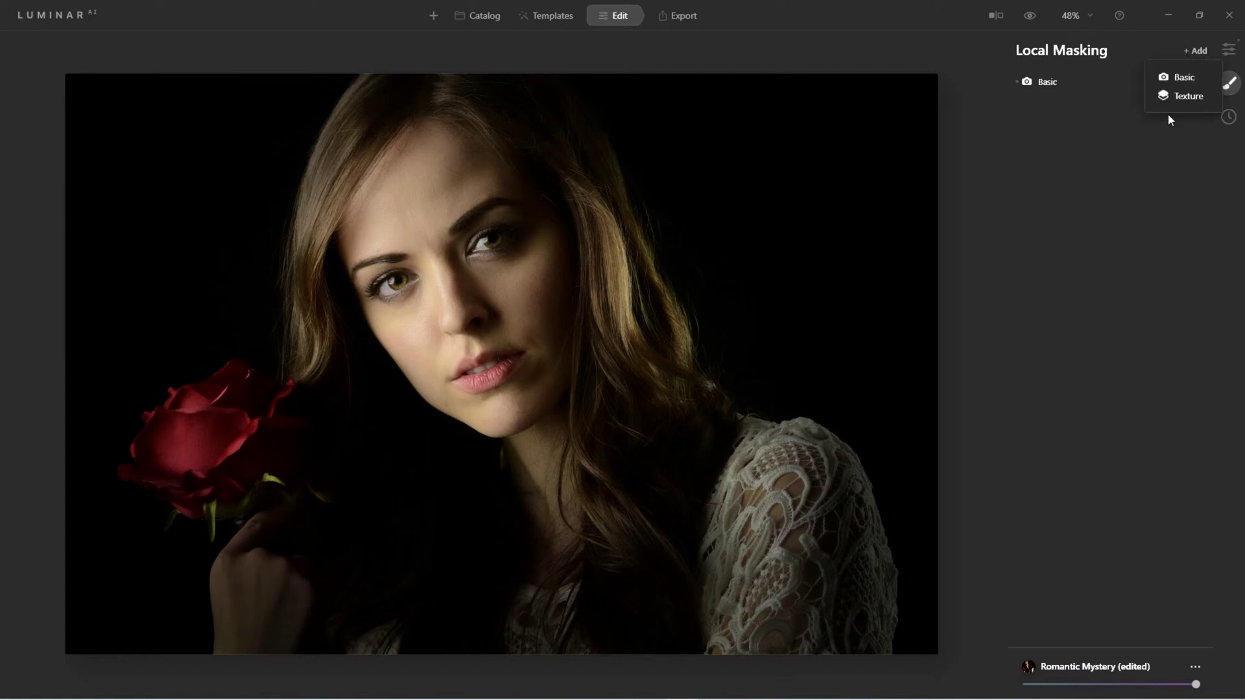
{"action": "left_click", "coordinate": [1184, 95]}
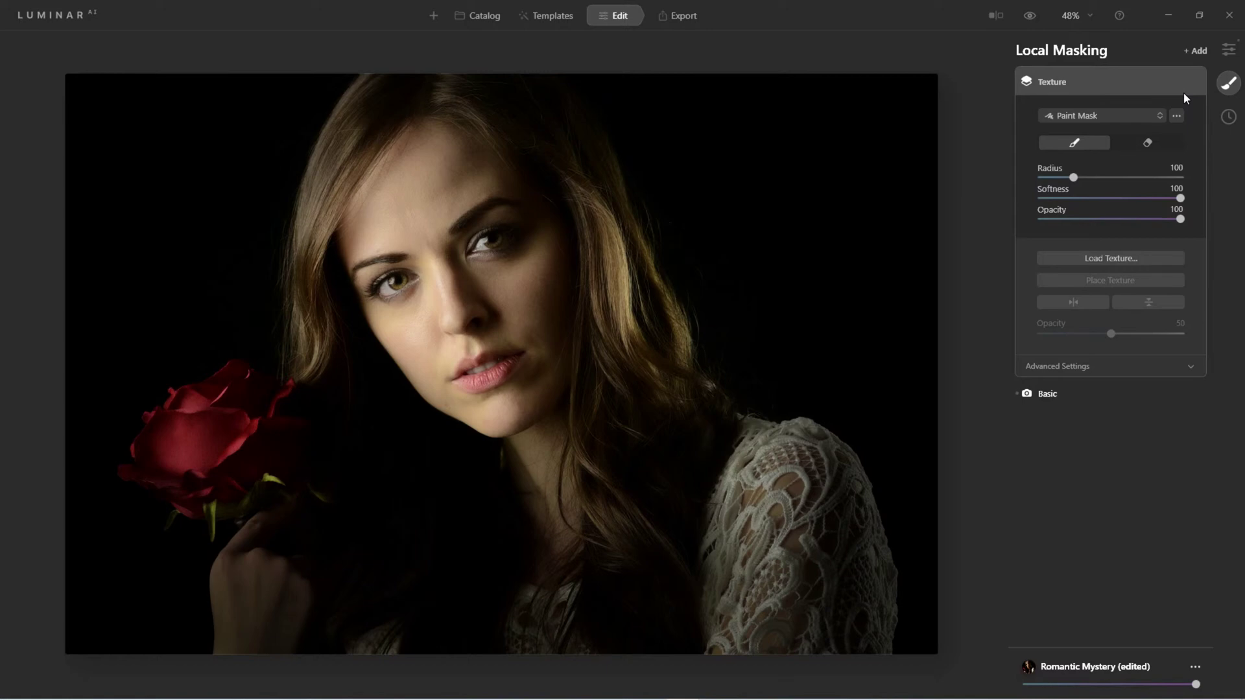
- Start loading a texture and browse C: > Photography > _Assets > Signature, returning to Photography
{"action": "left_click", "coordinate": [1097, 258]}
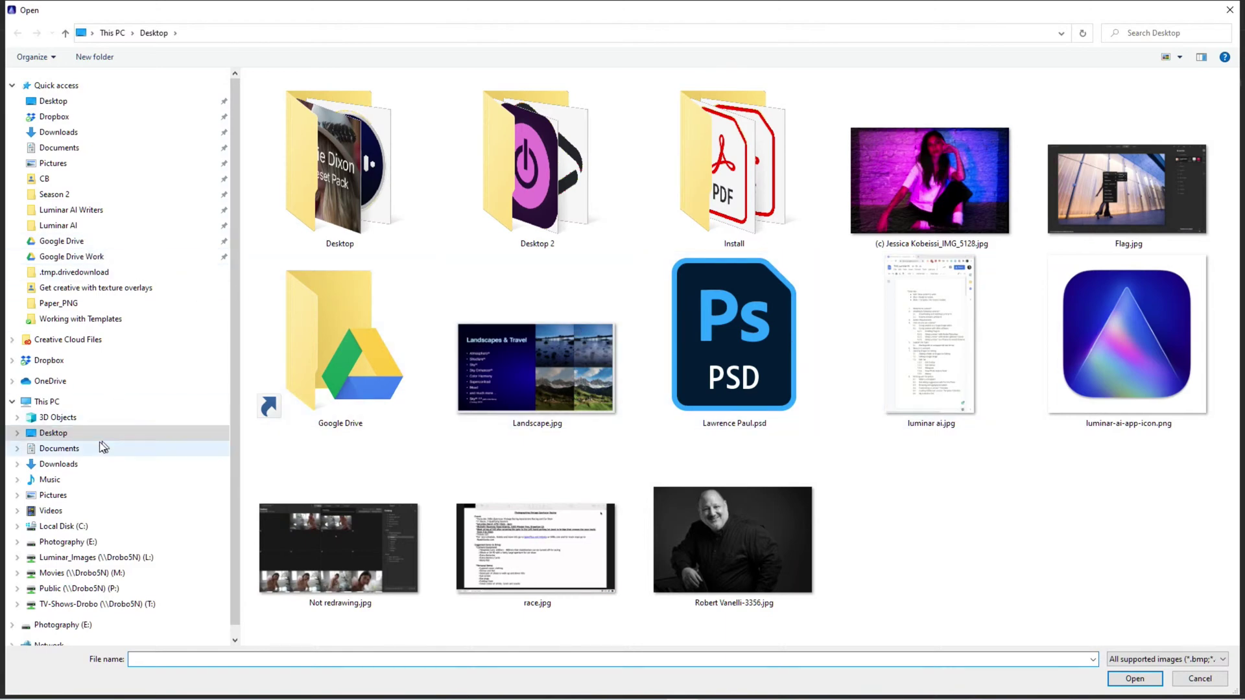
{"action": "left_click", "coordinate": [90, 527]}
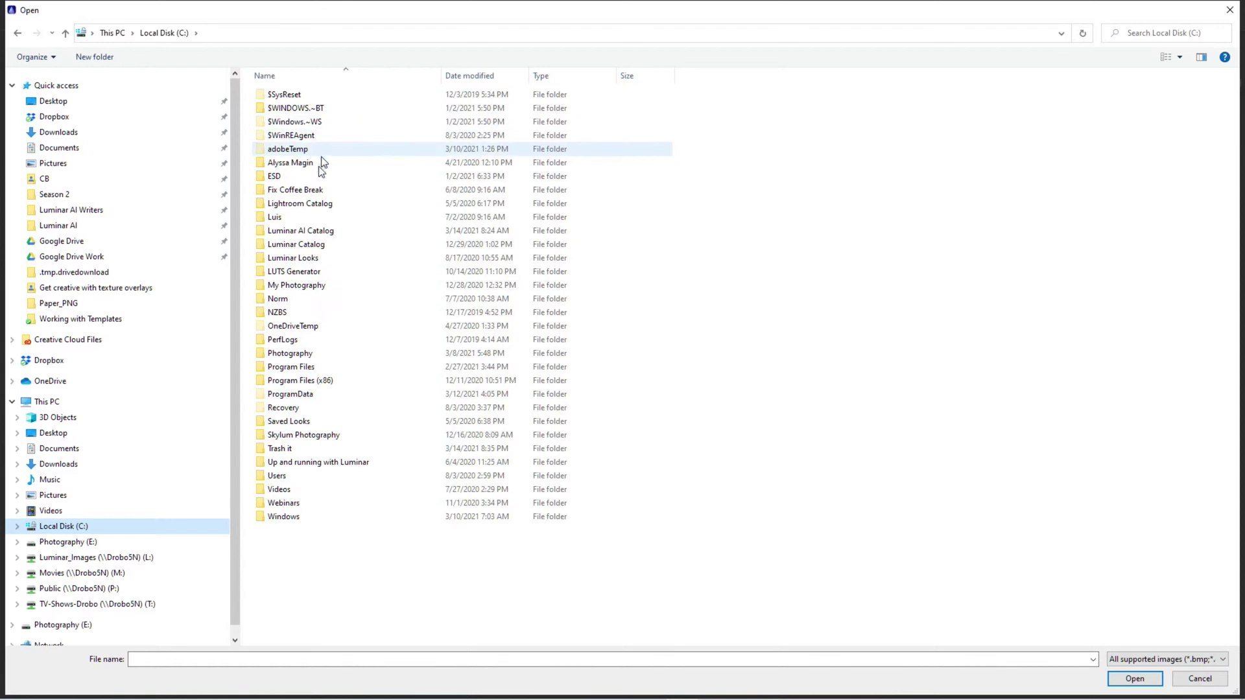
{"action": "left_click", "coordinate": [283, 355]}
{"action": "double_click", "coordinate": [283, 355]}
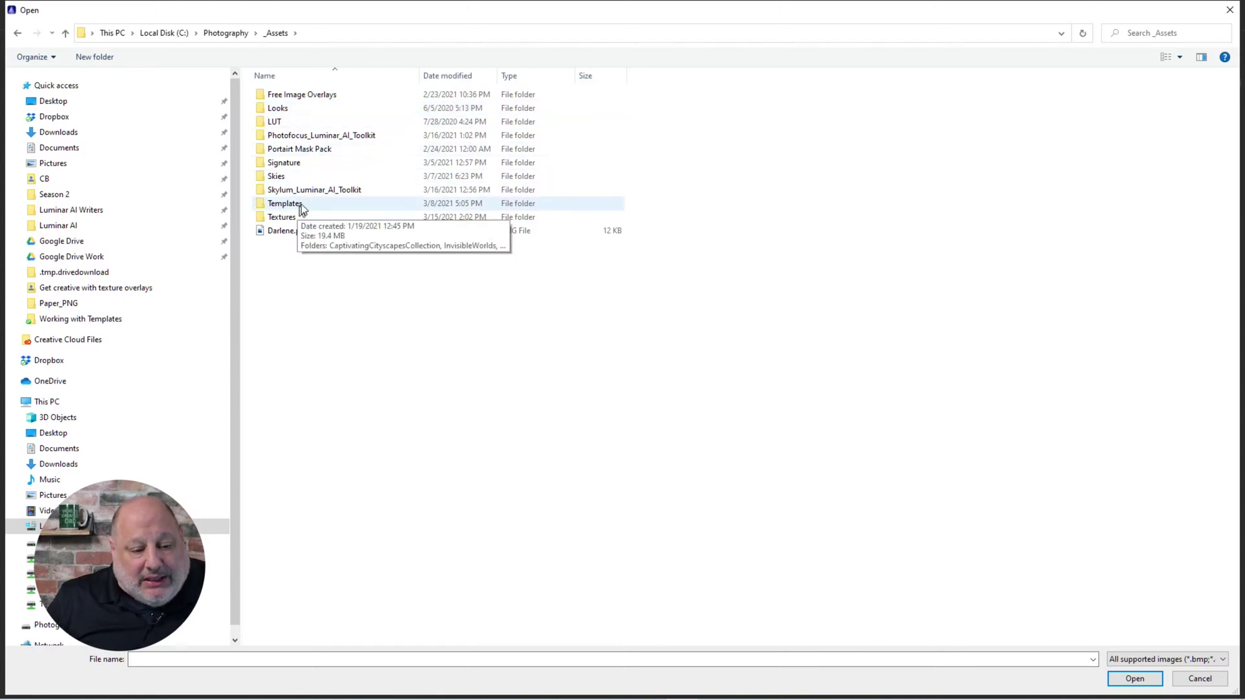
{"action": "double_click", "coordinate": [319, 160]}
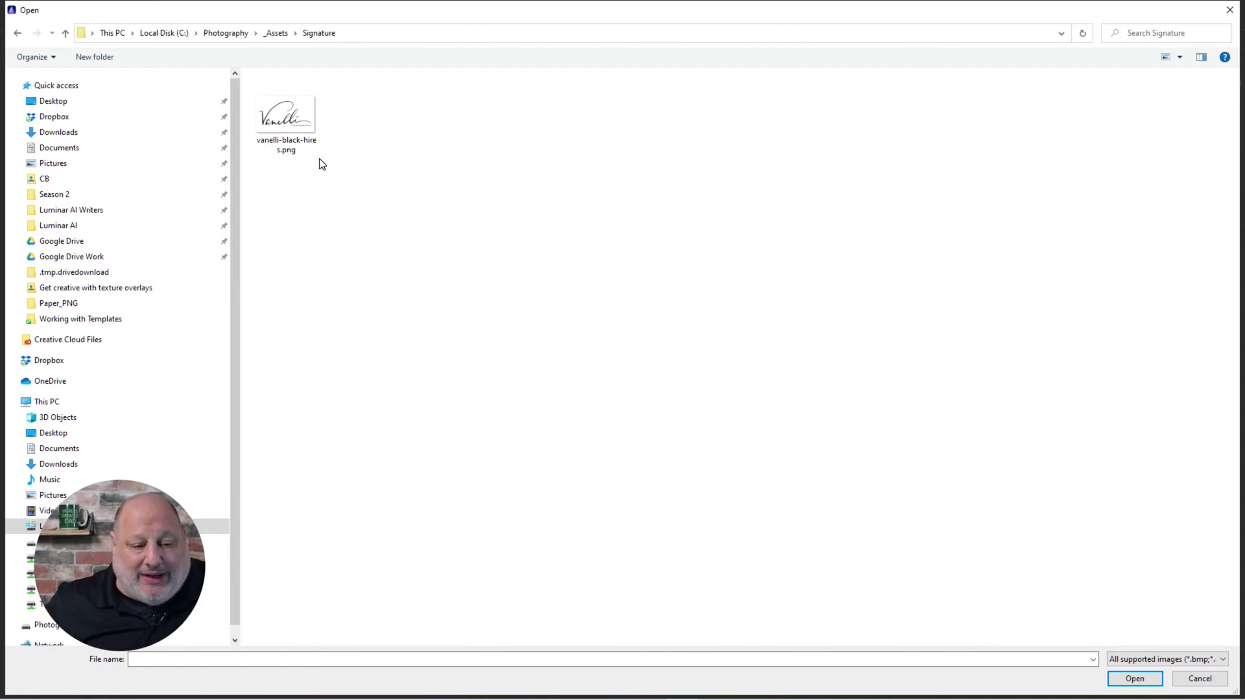
{"action": "left_click", "coordinate": [277, 33]}
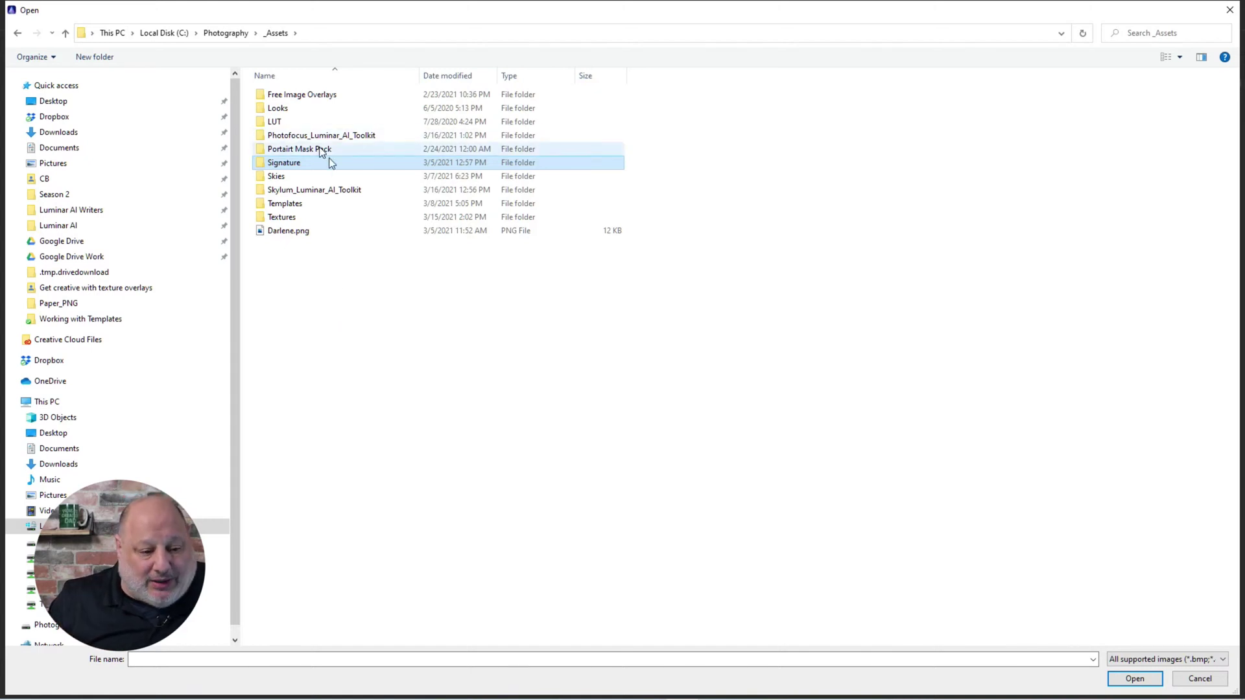
{"action": "left_click", "coordinate": [223, 33]}
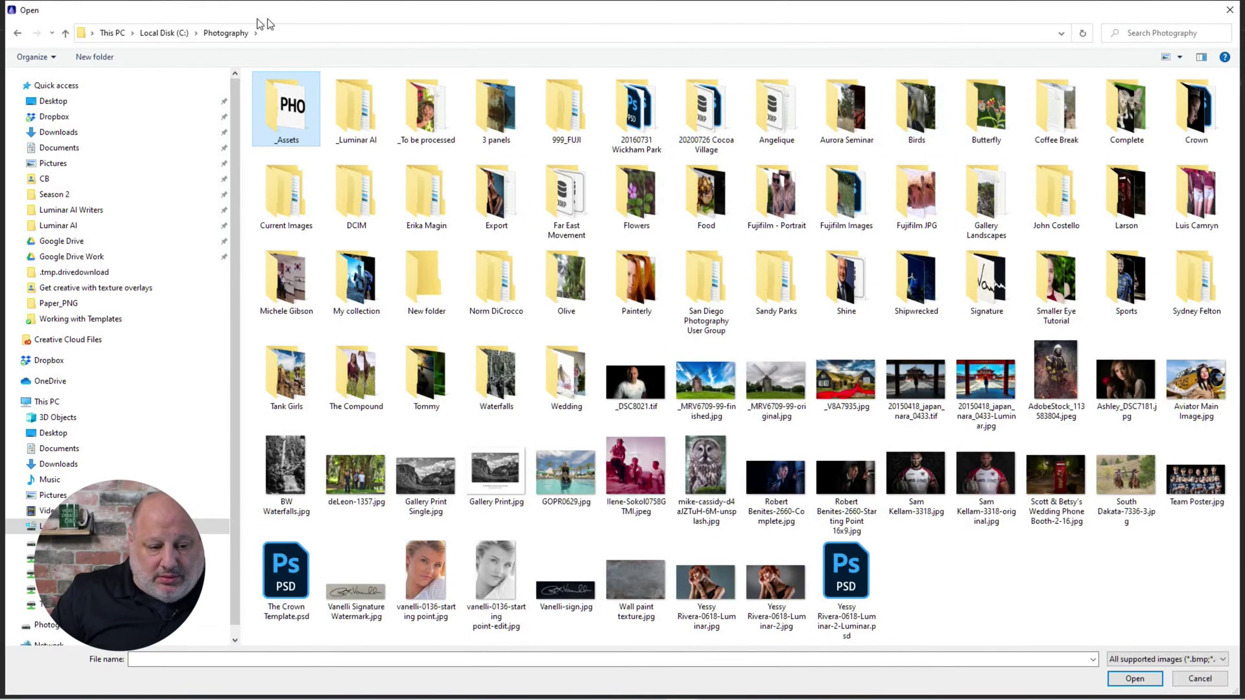
- Load vanelli-White-hires.jpg from Photography > Signature as the layer's texture
{"action": "left_click", "coordinate": [162, 34]}
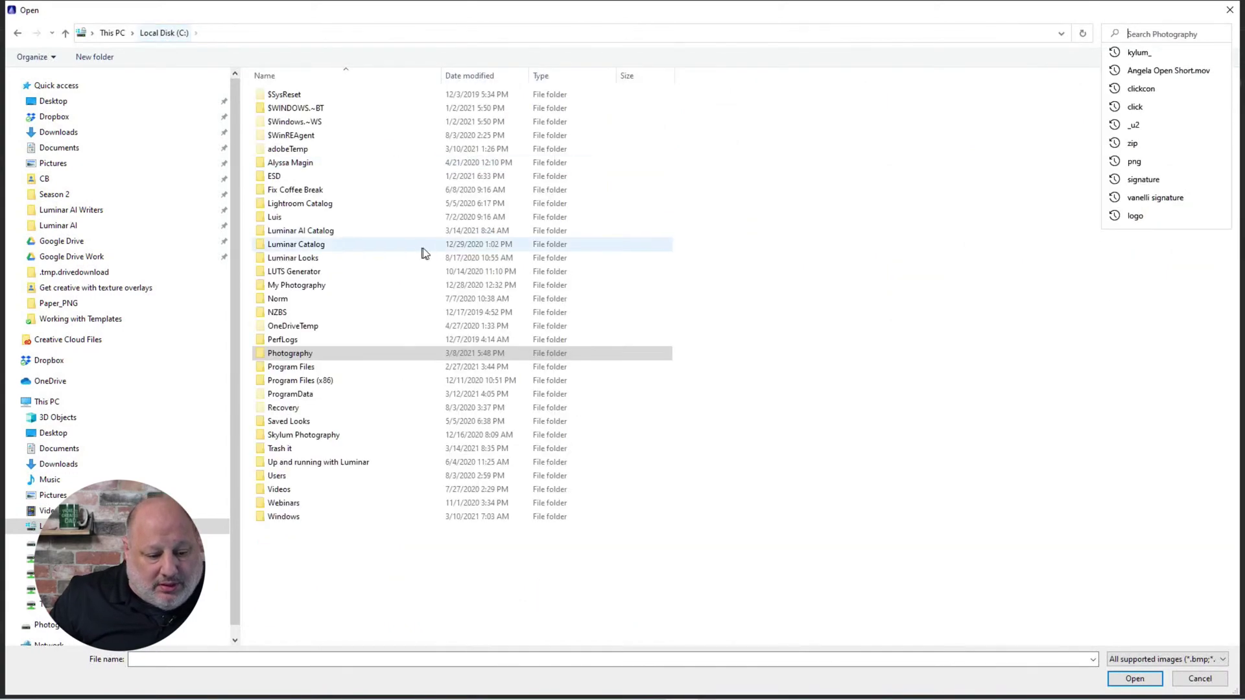
{"action": "double_click", "coordinate": [309, 353]}
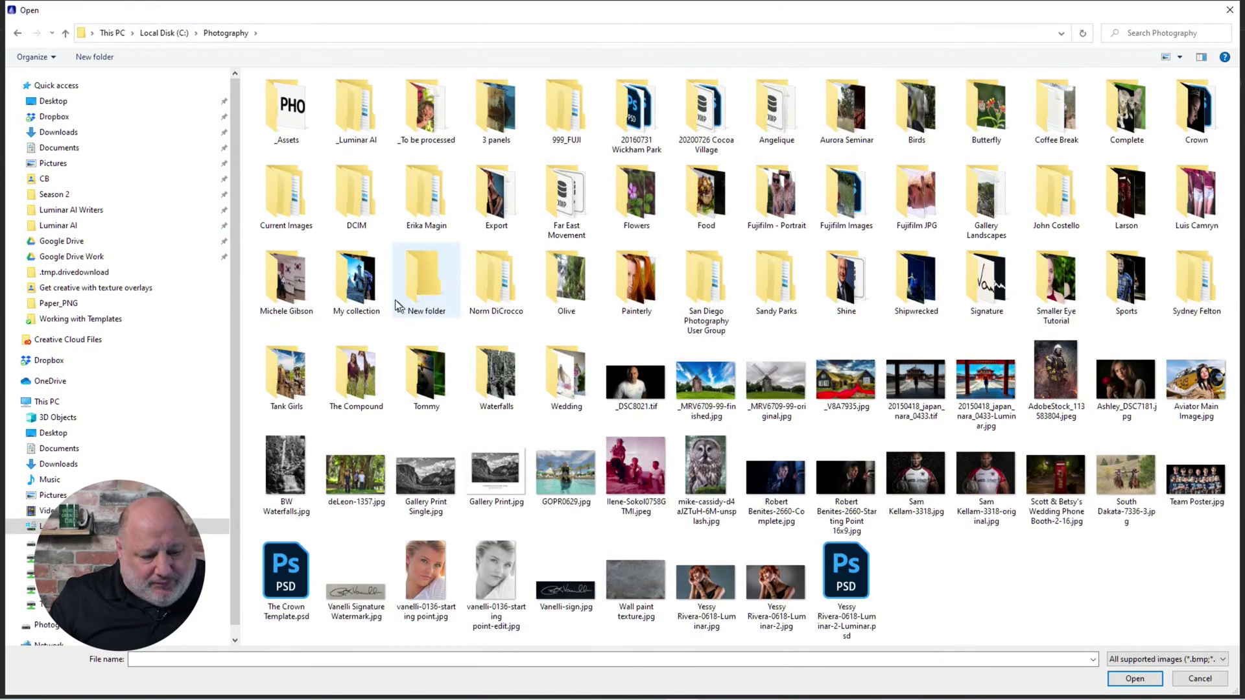
{"action": "left_click", "coordinate": [361, 291]}
{"action": "key", "text": "s"}
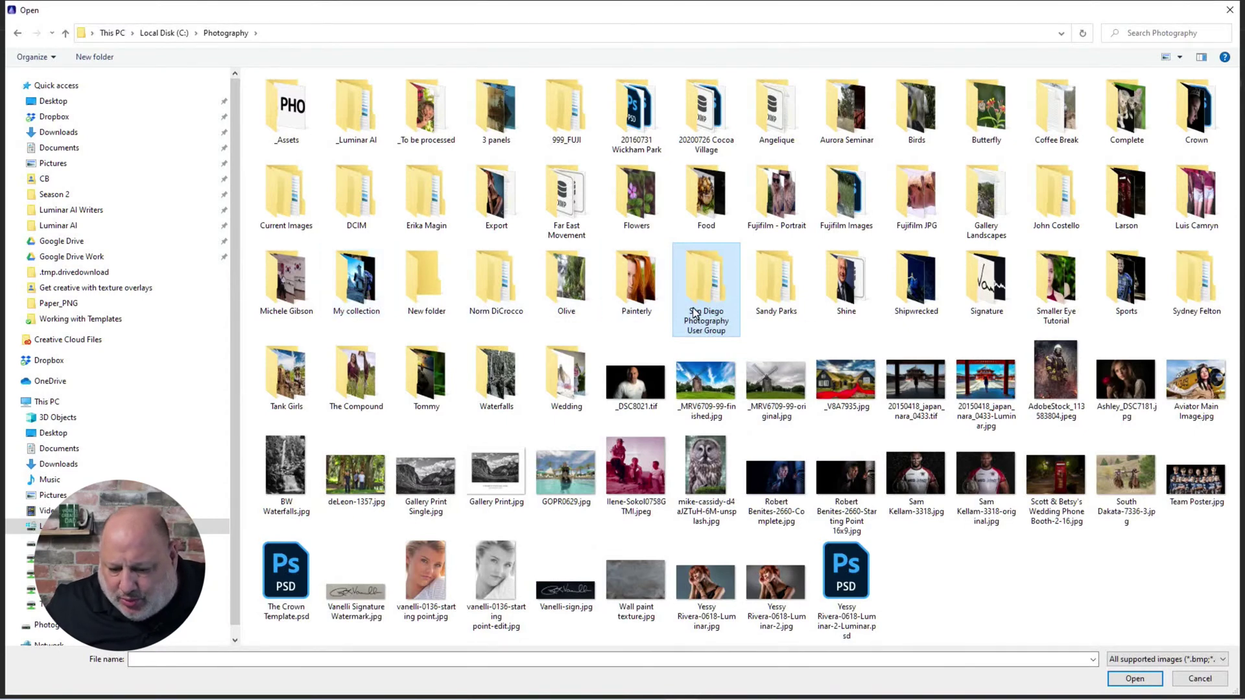
{"action": "double_click", "coordinate": [990, 293]}
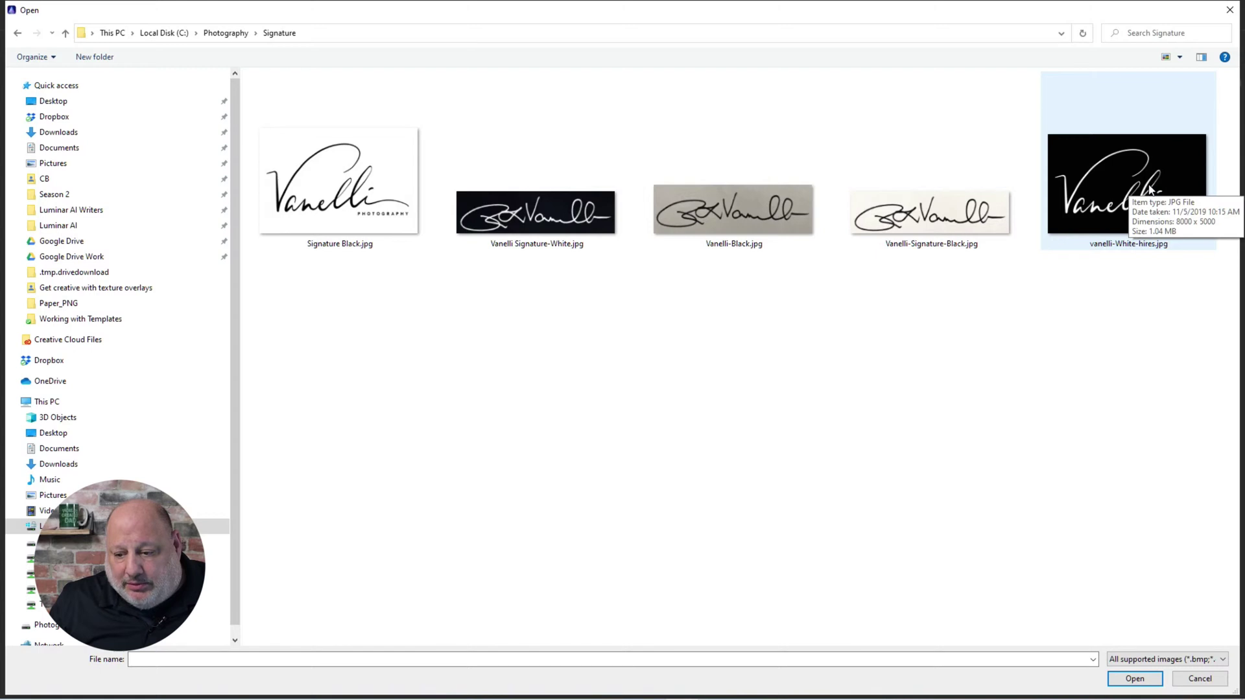
{"action": "left_click", "coordinate": [1088, 233]}
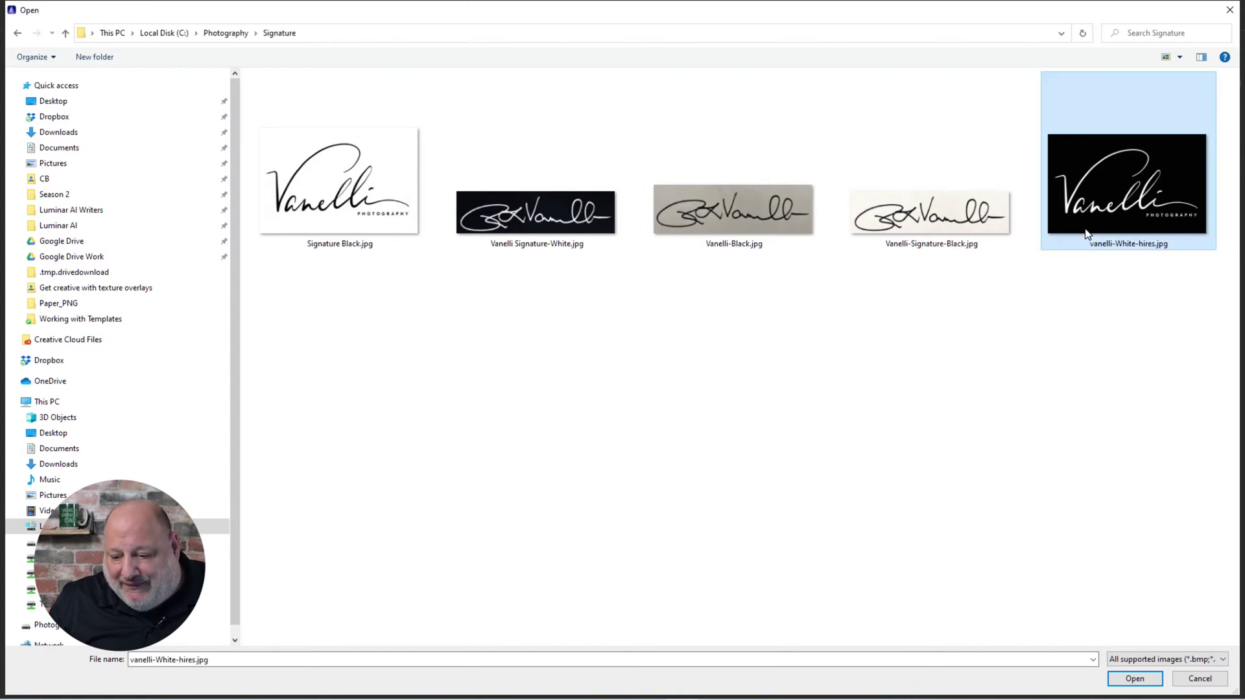
{"action": "left_click", "coordinate": [1143, 681]}
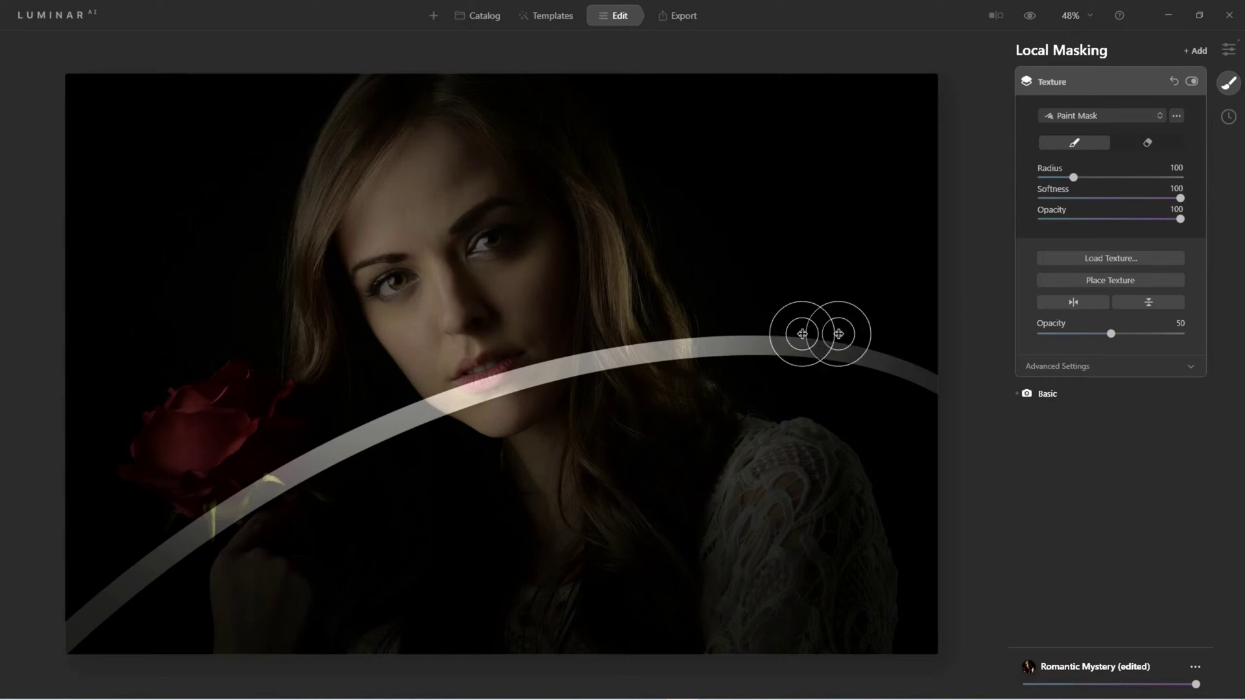
- Move and shrink the signature texture into a small block at the portrait's lower right
{"action": "scroll", "coordinate": [762, 335], "scroll_direction": "down", "scroll_amount": 3}
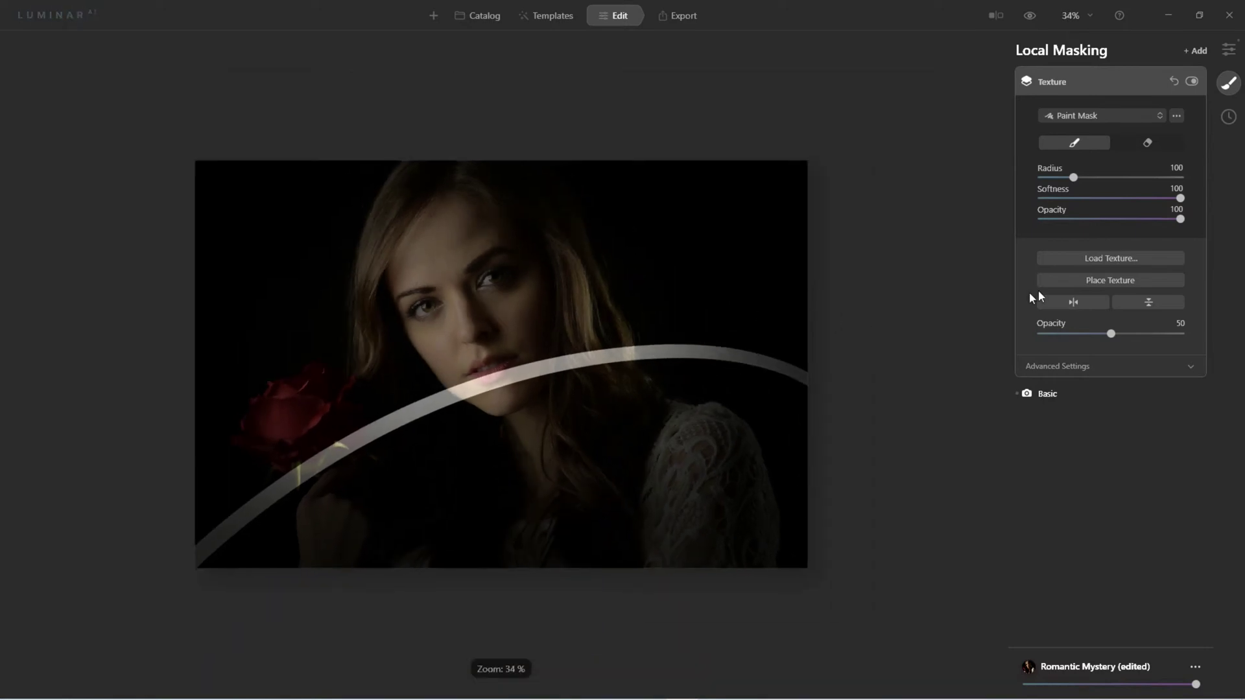
{"action": "left_click", "coordinate": [1109, 281]}
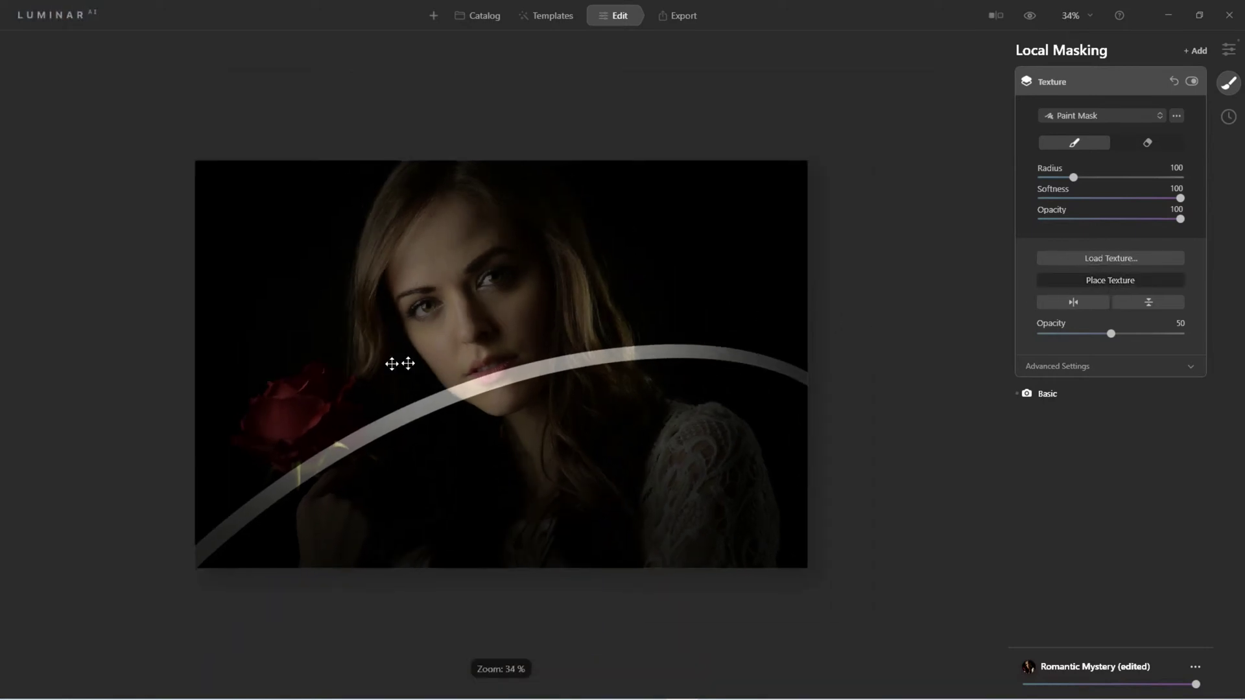
{"action": "scroll", "coordinate": [524, 389], "scroll_direction": "down", "scroll_amount": 2}
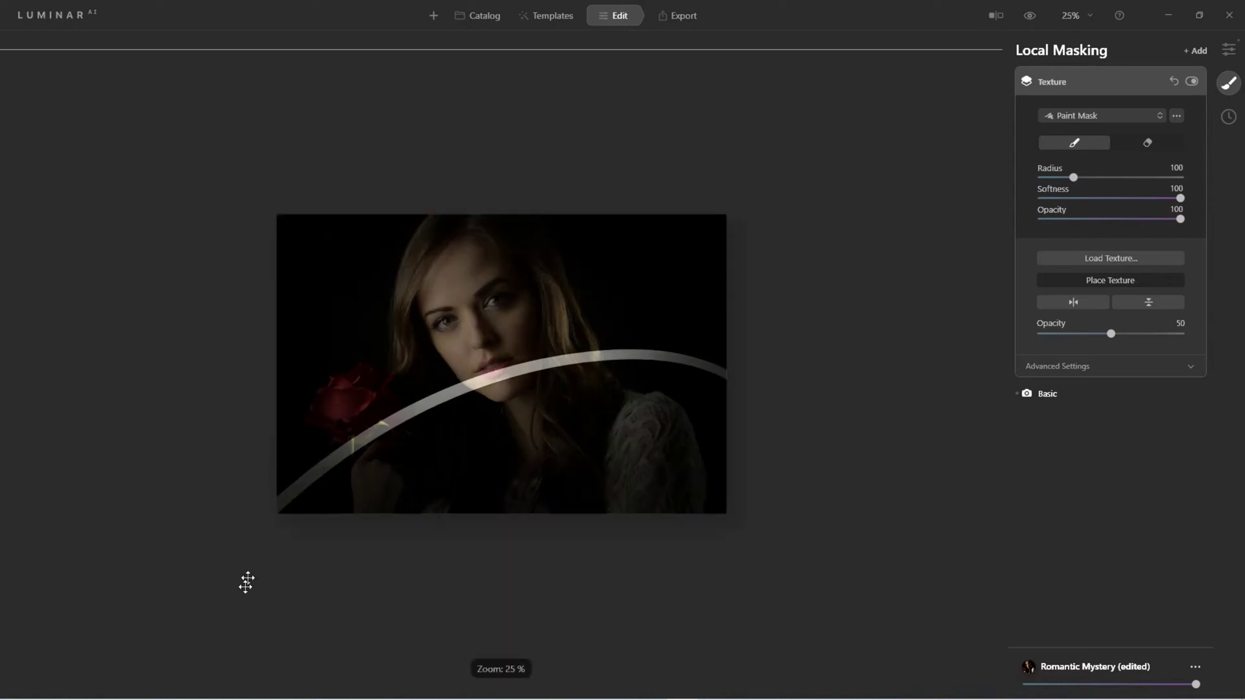
{"action": "left_click_drag", "start_coordinate": [717, 515], "coordinate": [270, 168]}
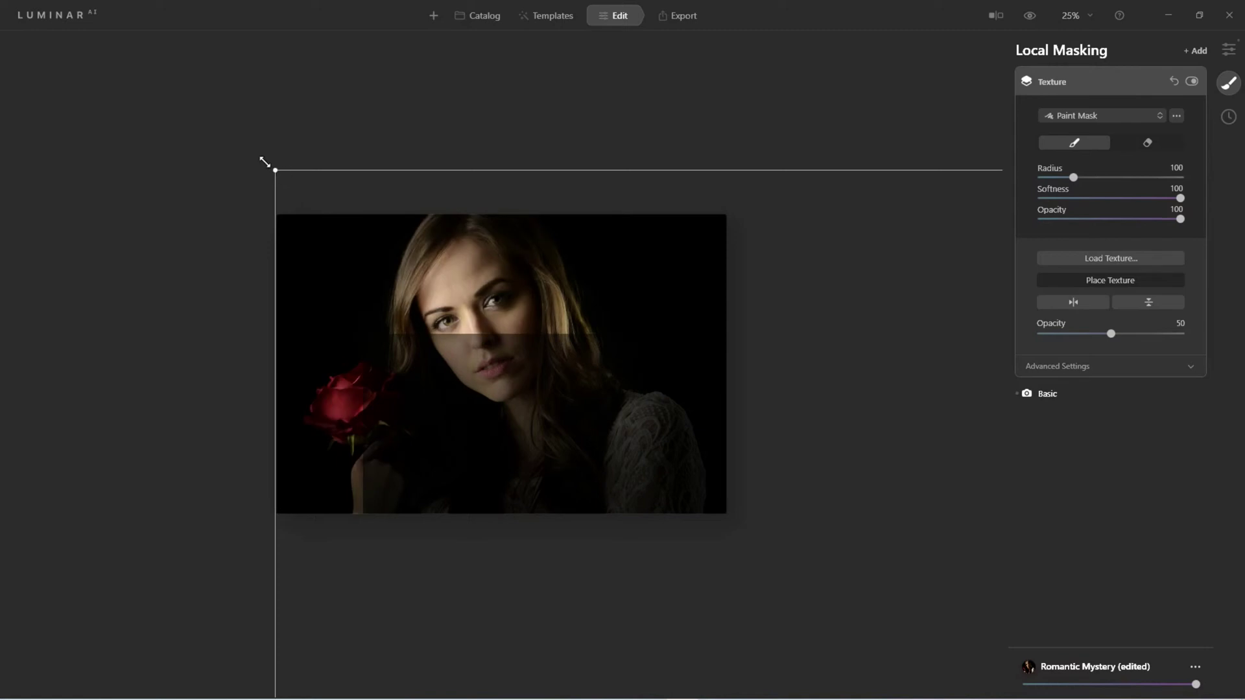
{"action": "left_click_drag", "start_coordinate": [289, 188], "coordinate": [823, 668]}
{"action": "left_click_drag", "start_coordinate": [982, 600], "coordinate": [390, 291]}
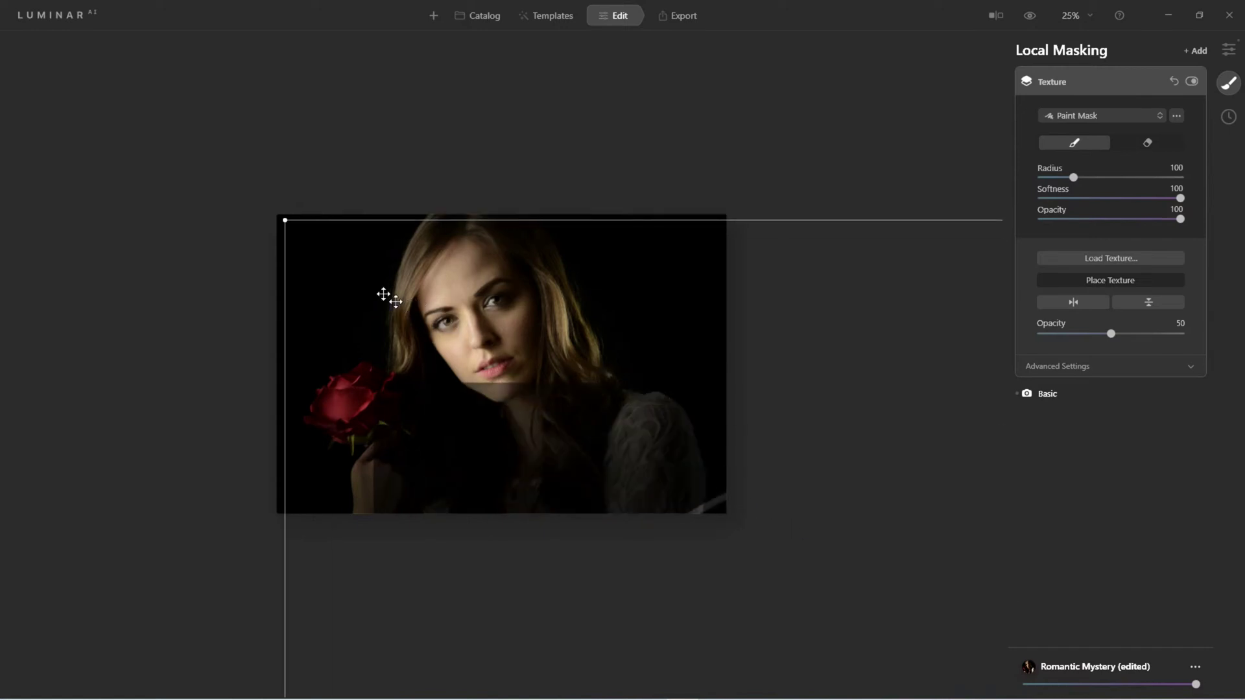
{"action": "mouse_move", "coordinate": [275, 212]}
{"action": "left_mouse_down"}
{"action": "mouse_move", "coordinate": [601, 495]}
{"action": "mouse_move", "coordinate": [798, 592]}
{"action": "mouse_move", "coordinate": [861, 645]}
{"action": "mouse_move", "coordinate": [506, 369]}
{"action": "mouse_move", "coordinate": [404, 307]}
{"action": "mouse_move", "coordinate": [372, 220]}
{"action": "mouse_move", "coordinate": [391, 208]}
{"action": "left_mouse_up"}
{"action": "left_click_drag", "start_coordinate": [641, 137], "coordinate": [582, 323]}
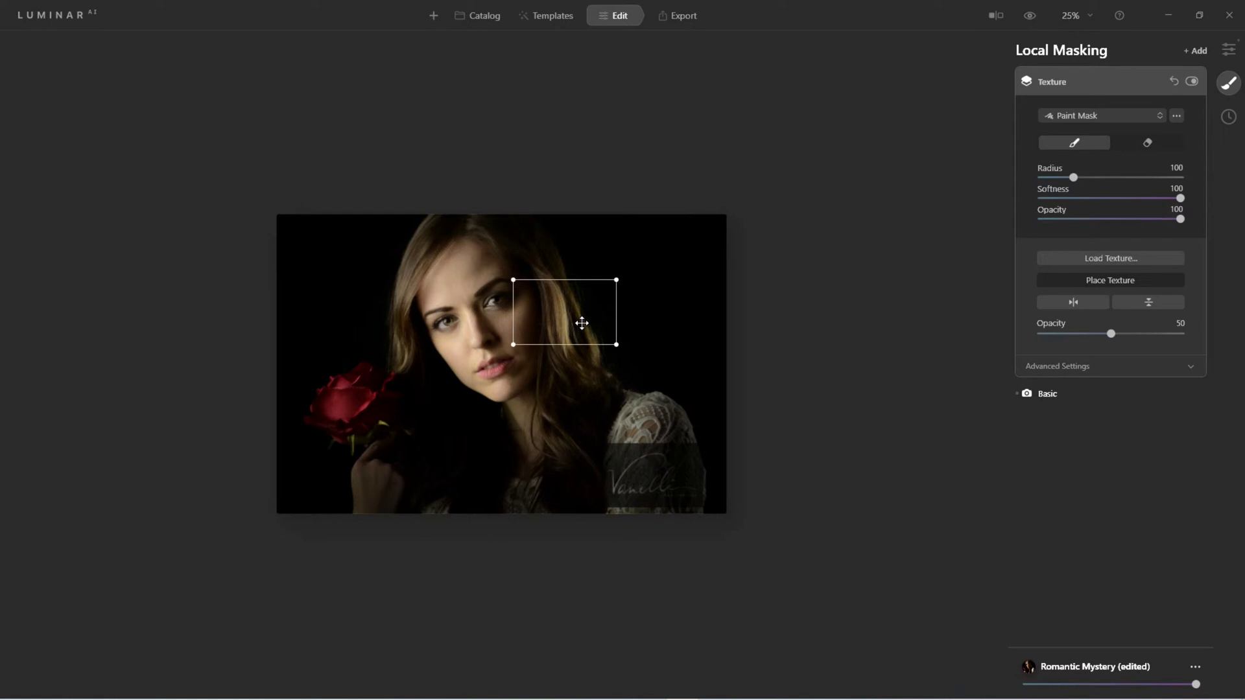
- Confirm the texture placement and raise its Opacity to 100
{"action": "key", "text": "Return"}
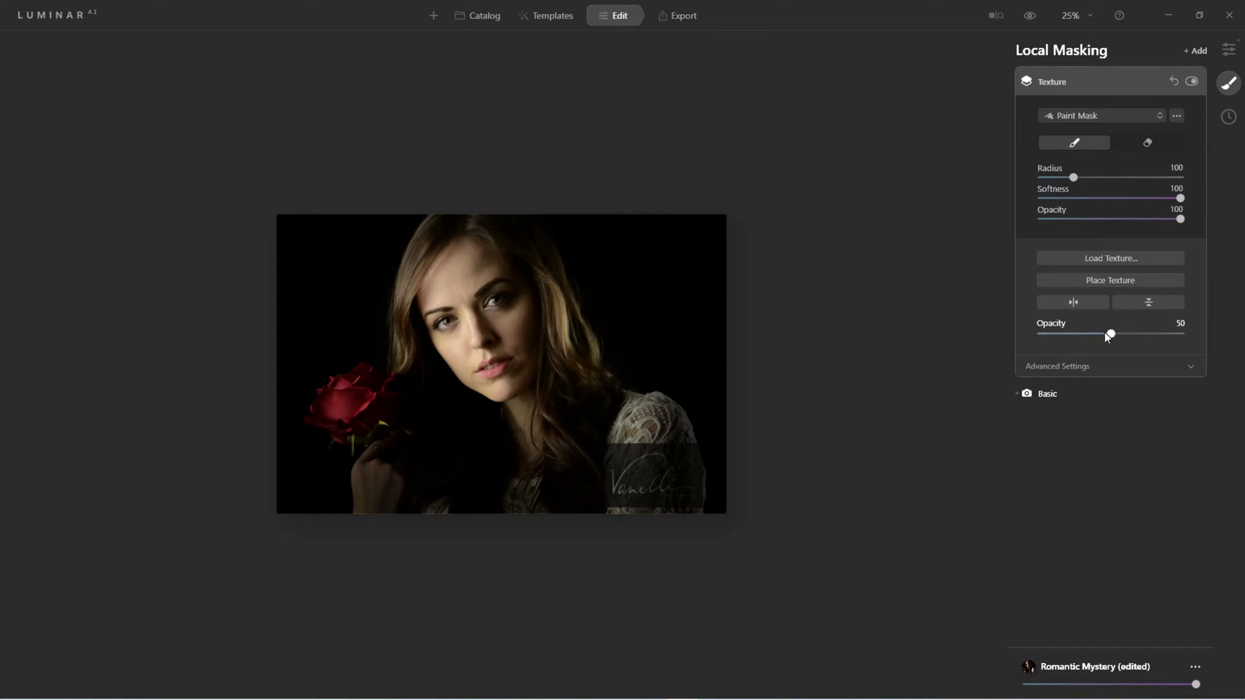
{"action": "left_click_drag", "start_coordinate": [1110, 334], "coordinate": [1181, 334]}
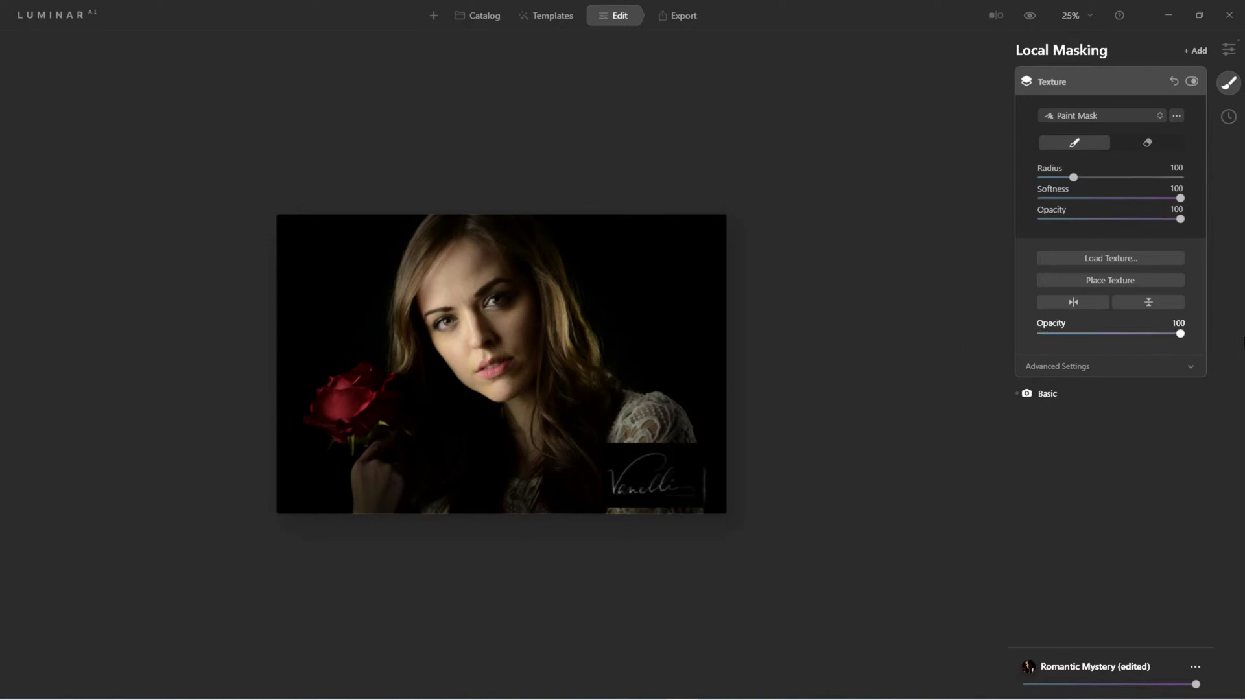
{"action": "scroll", "coordinate": [784, 462], "scroll_direction": "up", "scroll_amount": 5}
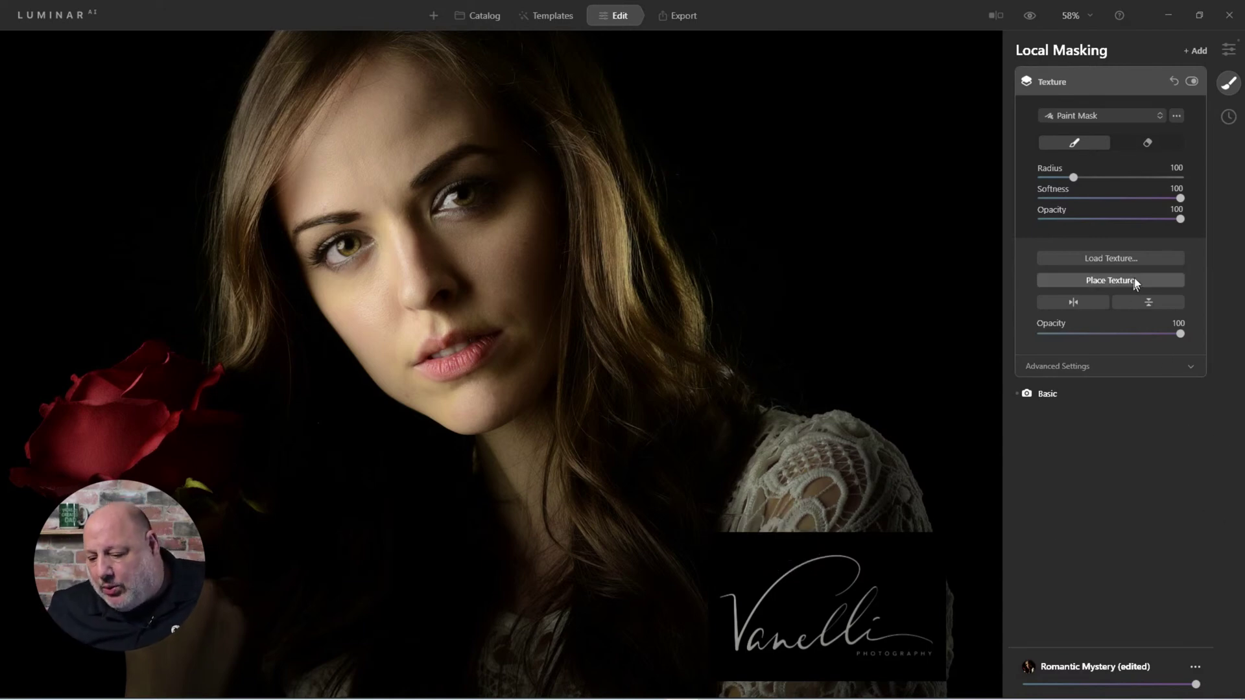
- In Advanced Settings, try Darken then Screen blend mode for the signature texture
{"action": "left_click", "coordinate": [1080, 367]}
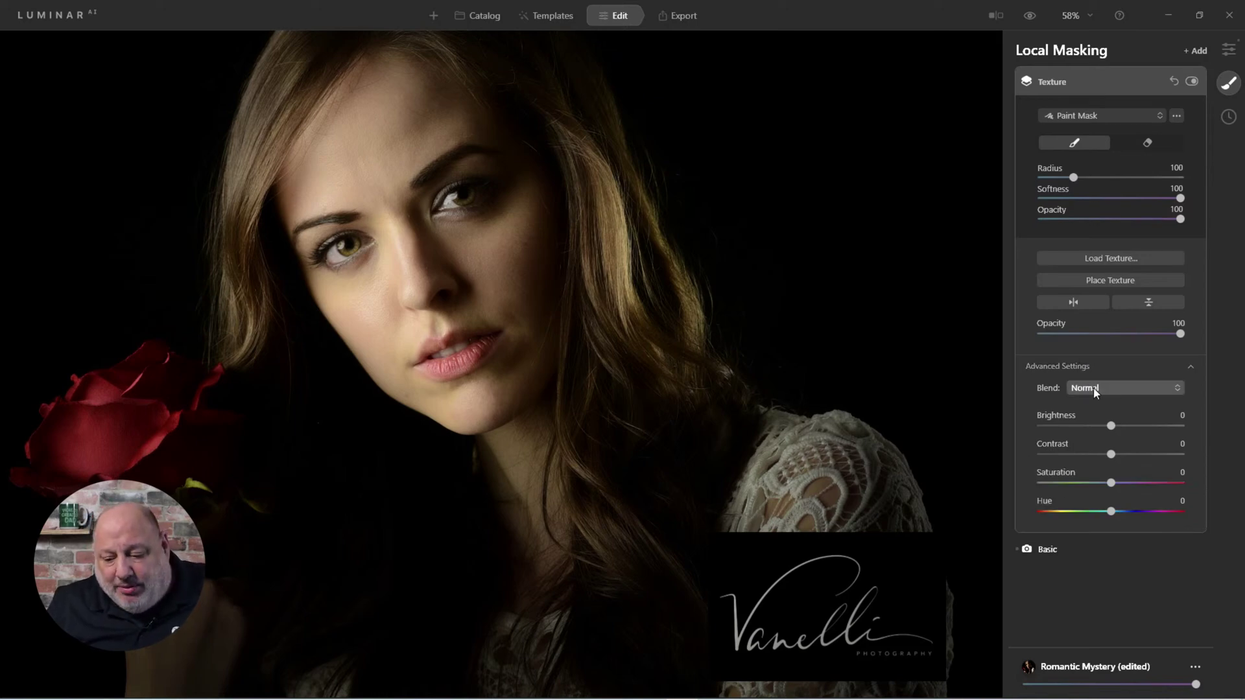
{"action": "left_click", "coordinate": [1093, 388]}
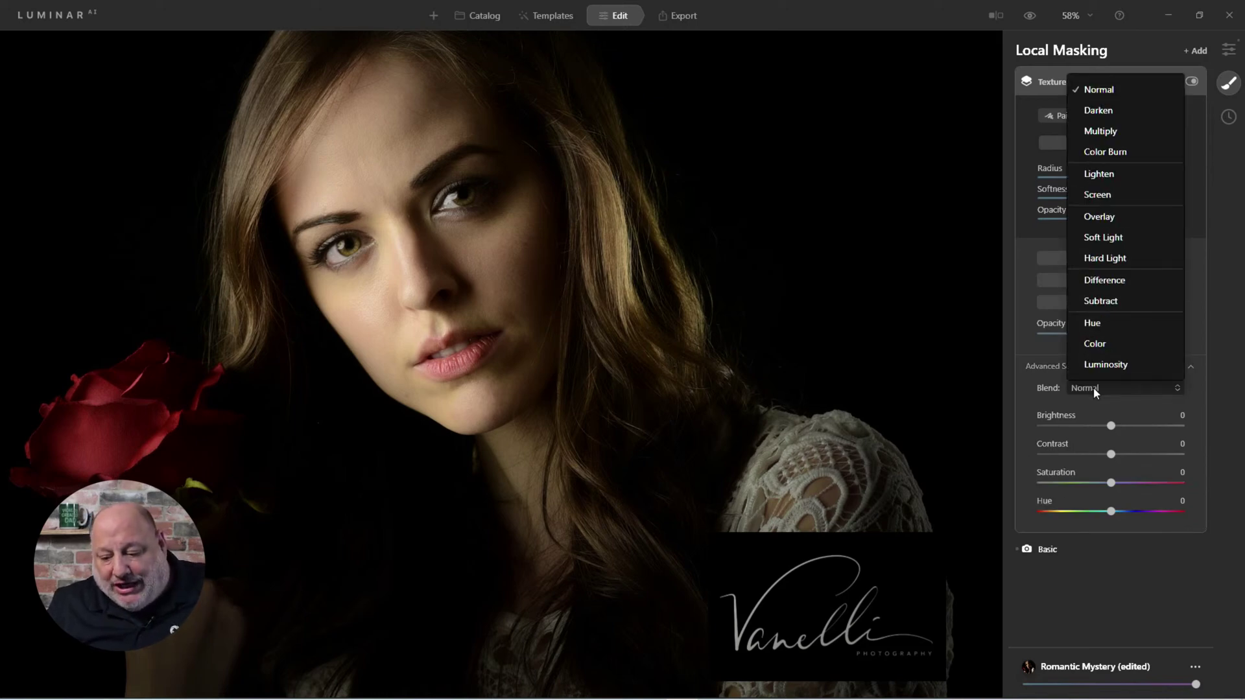
{"action": "left_click", "coordinate": [1107, 109]}
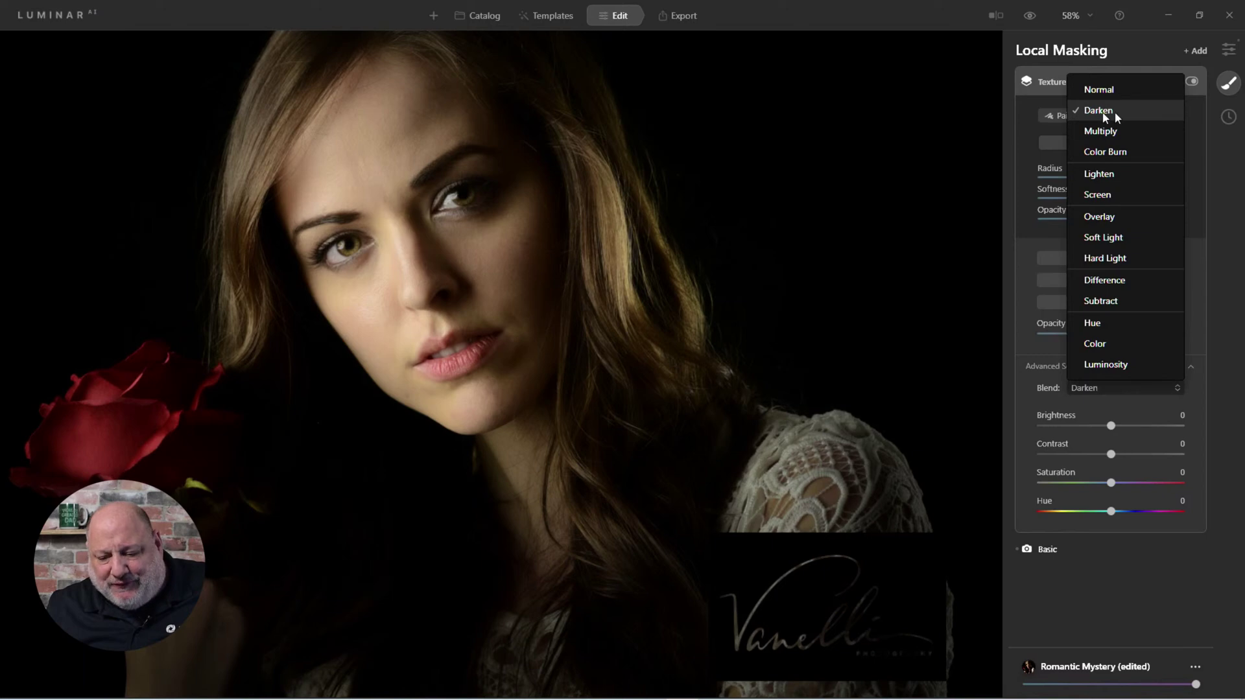
{"action": "left_click", "coordinate": [1098, 195]}
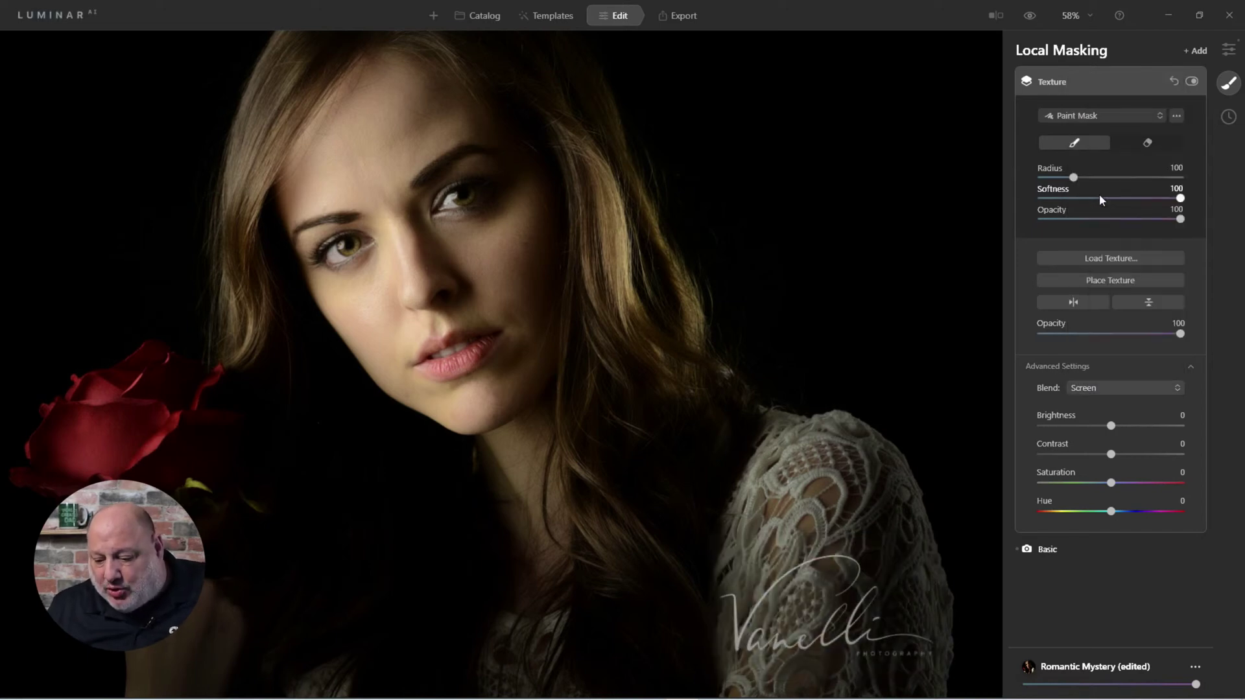
- Set texture Contrast 21 and Brightness 76, test Opacity, and return it to 100
{"action": "left_click_drag", "start_coordinate": [1112, 456], "coordinate": [1126, 455]}
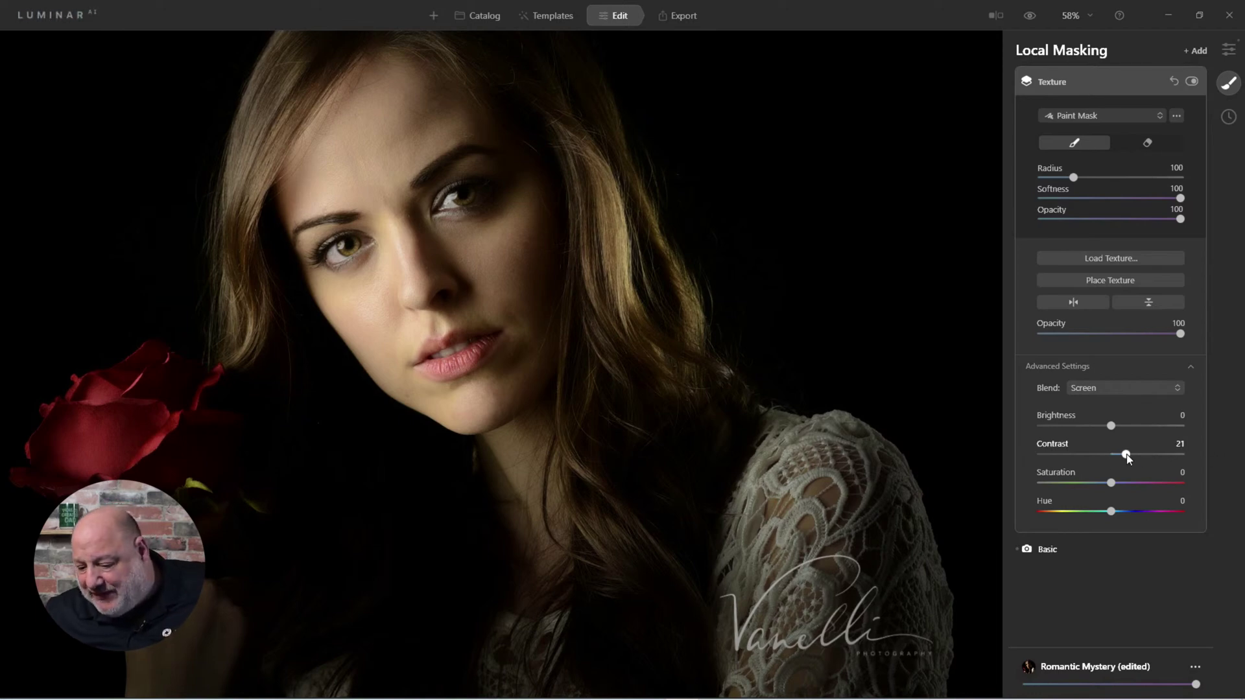
{"action": "left_click_drag", "start_coordinate": [1120, 427], "coordinate": [1164, 430]}
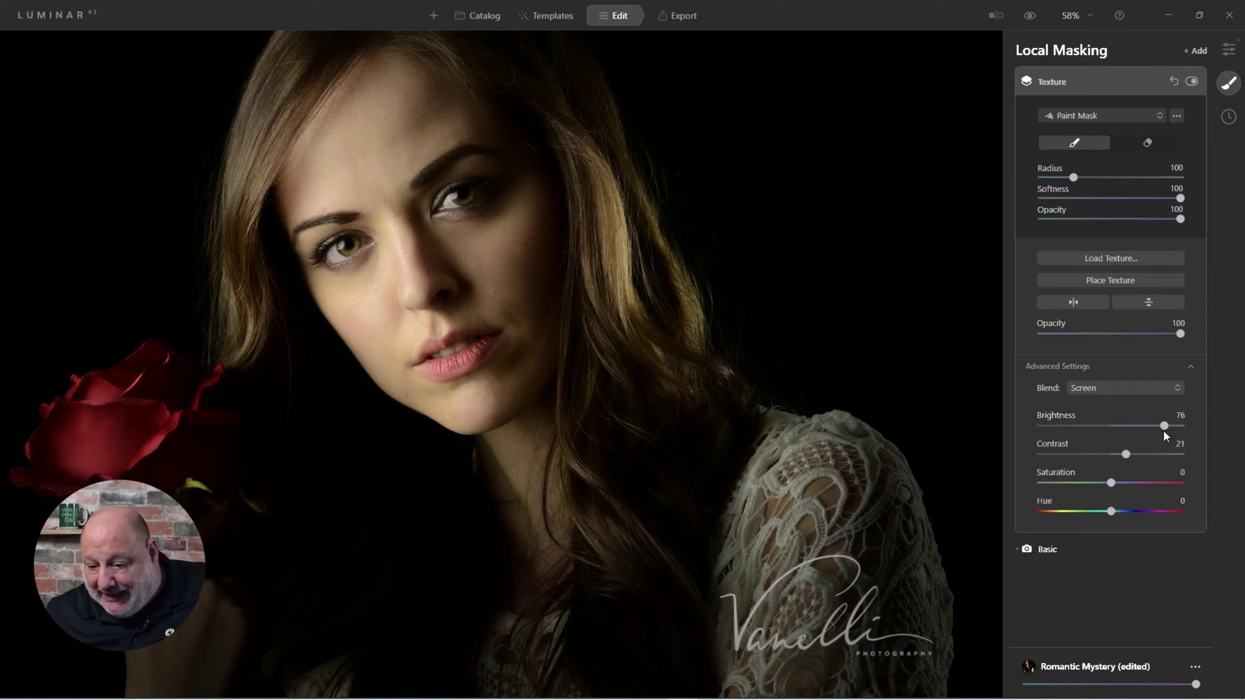
{"action": "left_click_drag", "start_coordinate": [1180, 336], "coordinate": [1091, 360]}
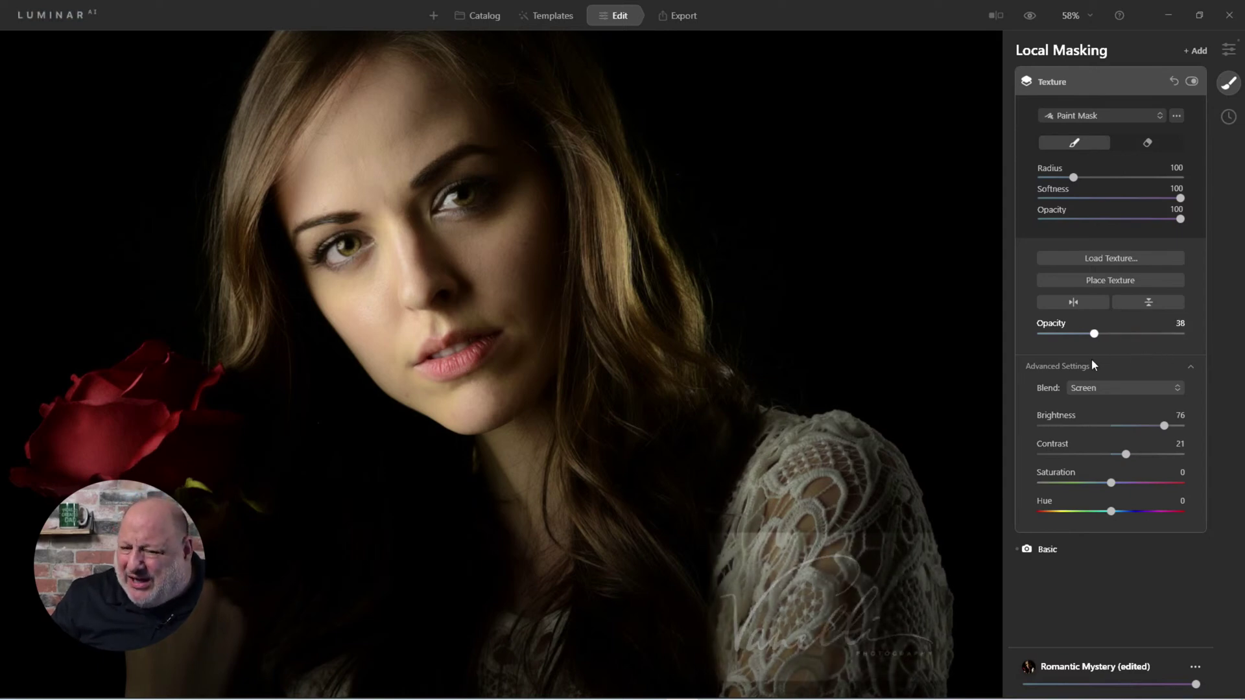
{"action": "left_click_drag", "start_coordinate": [1091, 360], "coordinate": [1205, 355]}
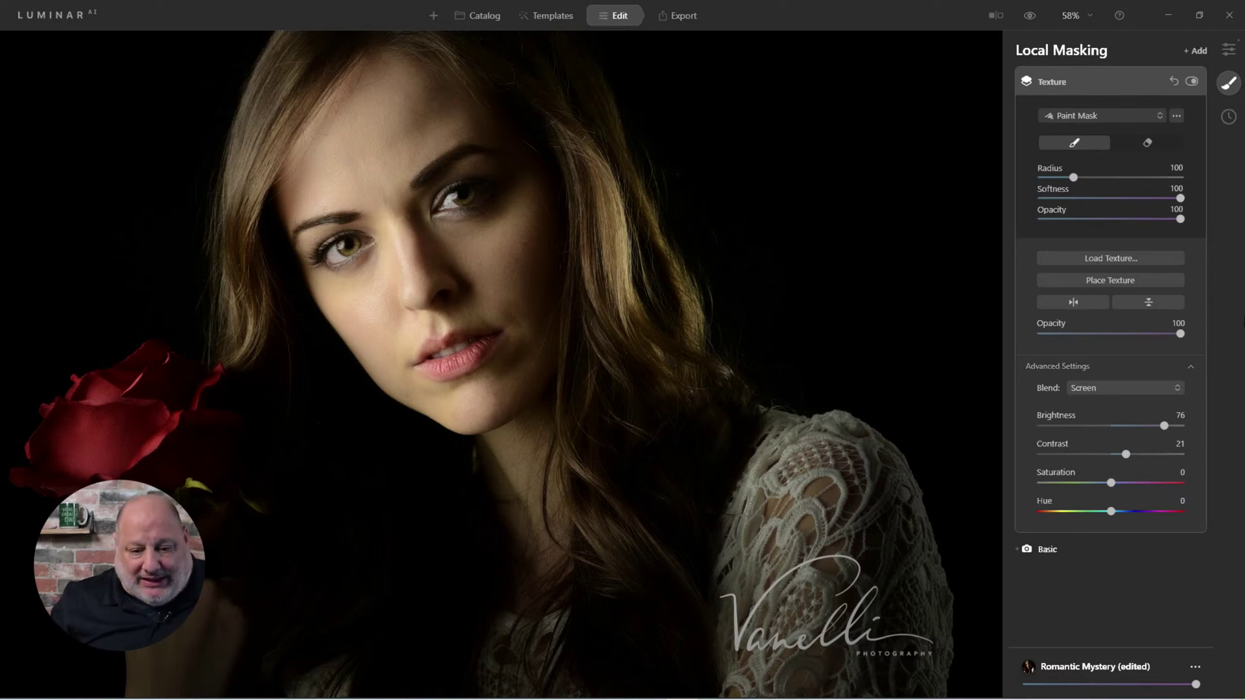
- Load the red-haired portrait from the Catalog's Portraits album
{"action": "left_click", "coordinate": [473, 18]}
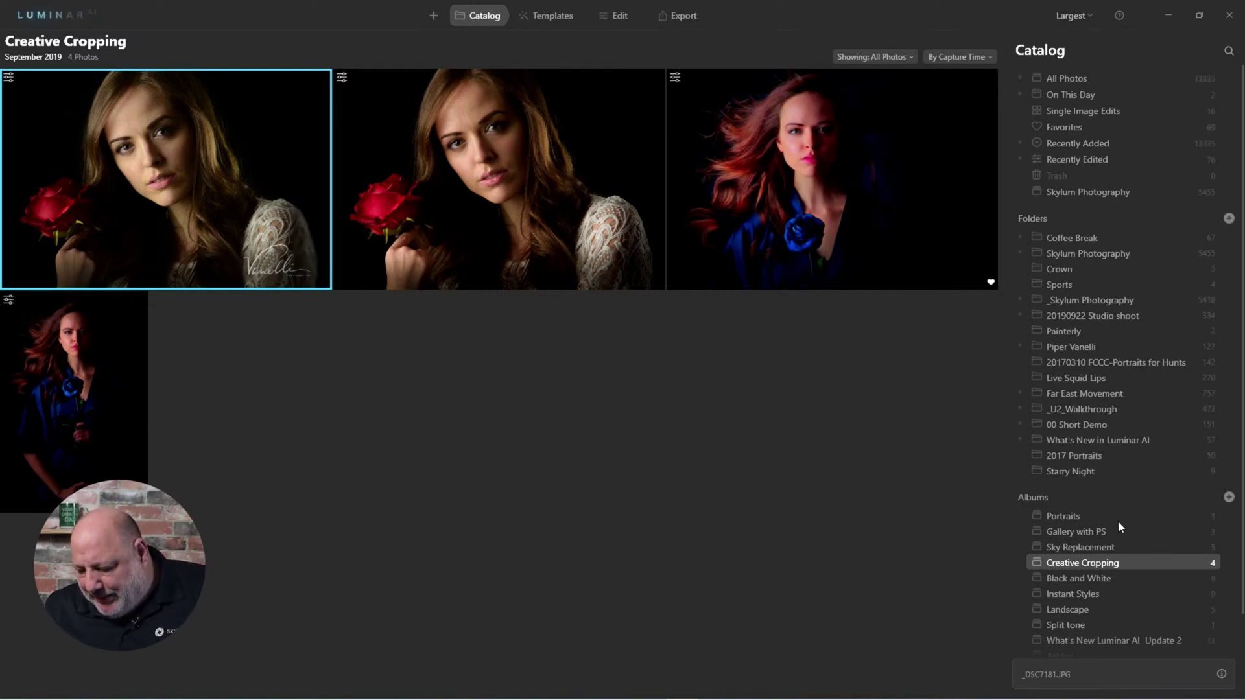
{"action": "left_click", "coordinate": [1070, 517]}
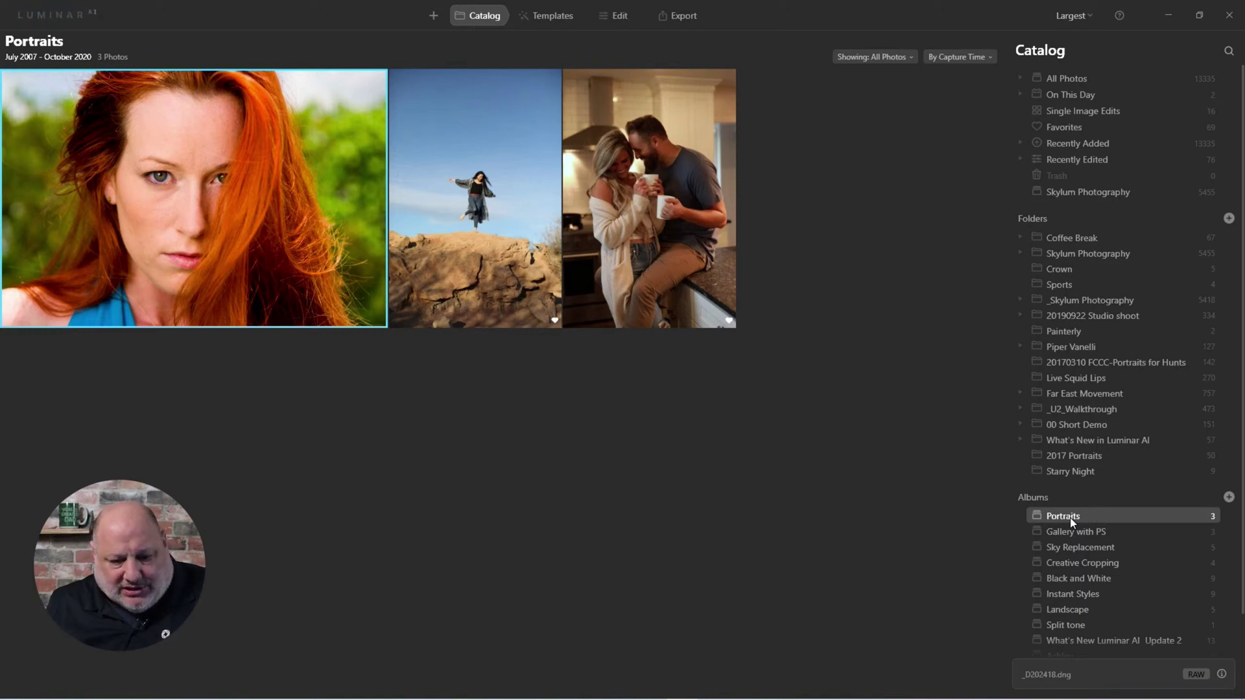
{"action": "double_click", "coordinate": [244, 173]}
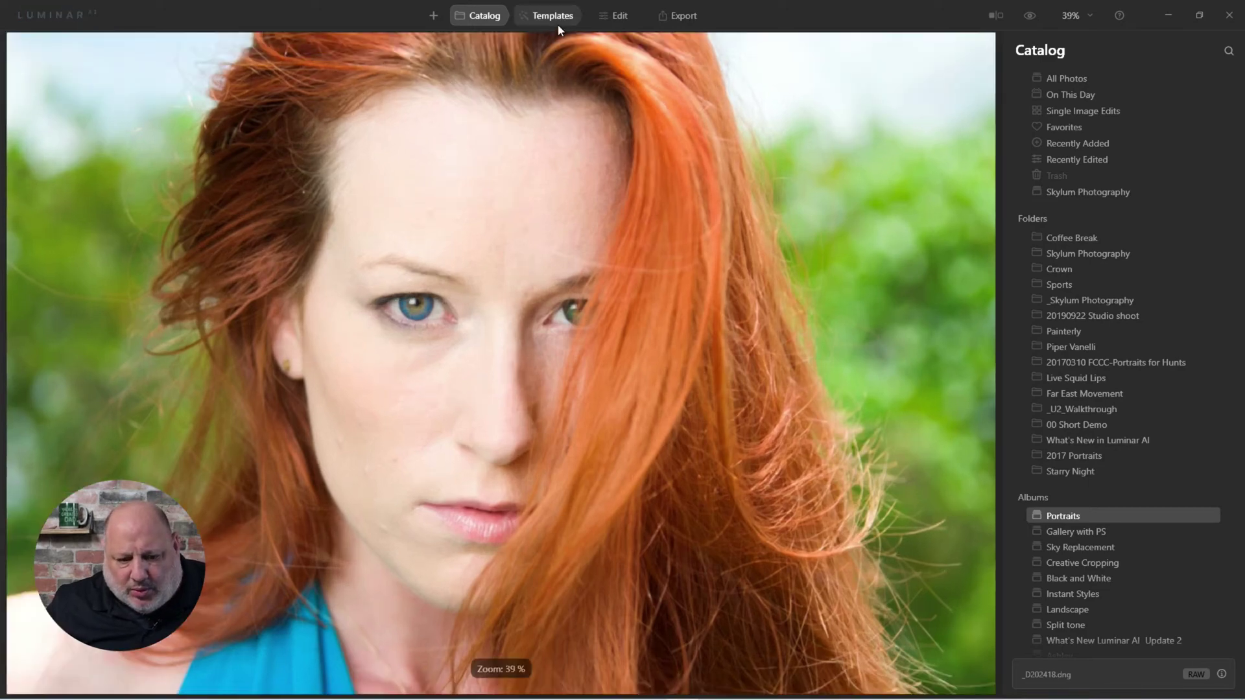
- Try the Texture overlay template from My Templates, then apply Teal & Orange Bright instead
{"action": "left_click", "coordinate": [554, 16]}
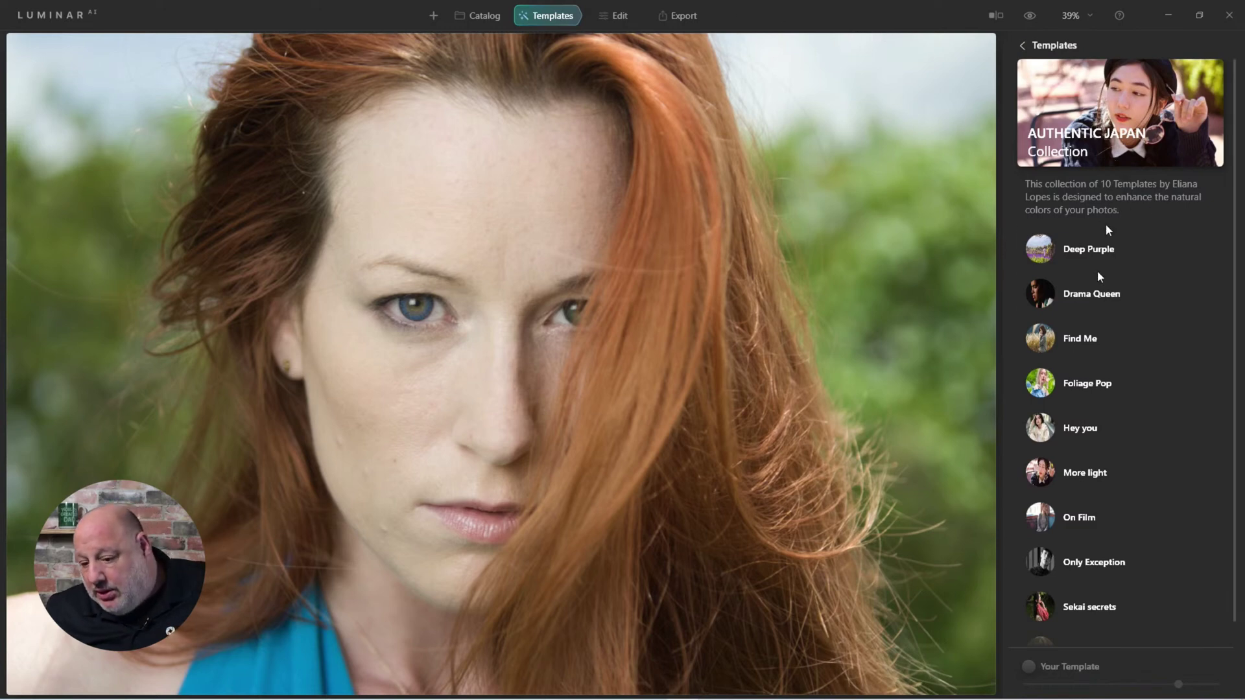
{"action": "left_click", "coordinate": [1024, 46]}
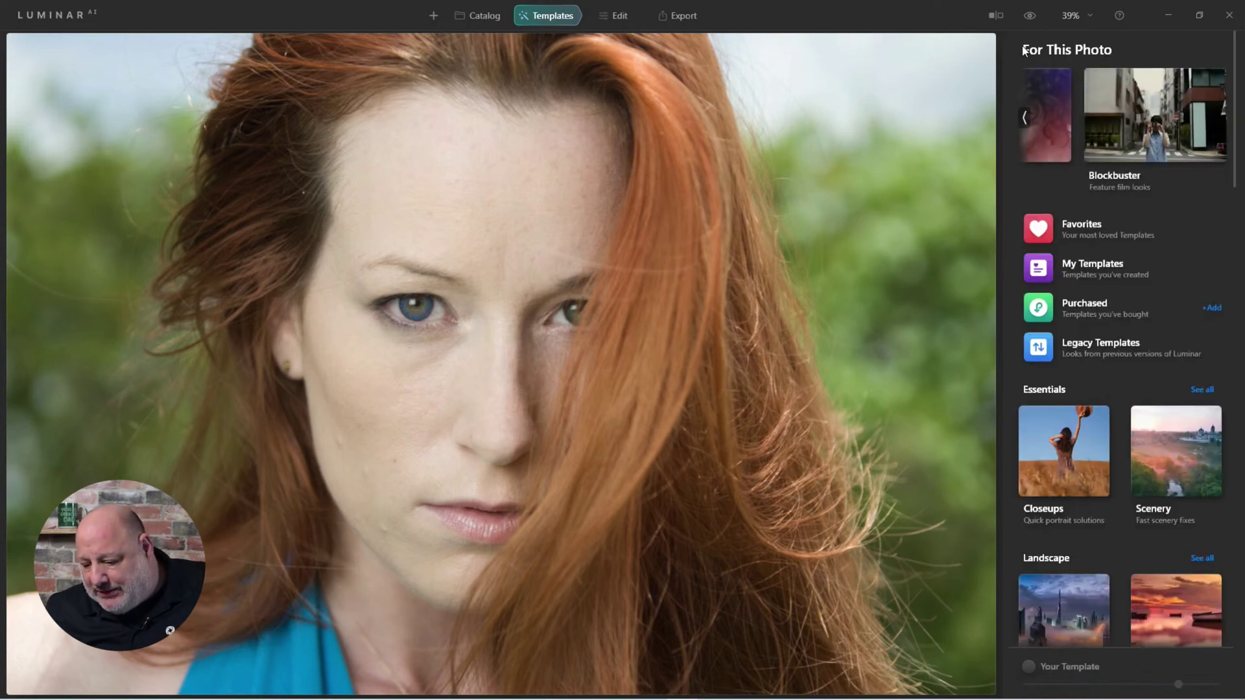
{"action": "left_click", "coordinate": [1103, 267]}
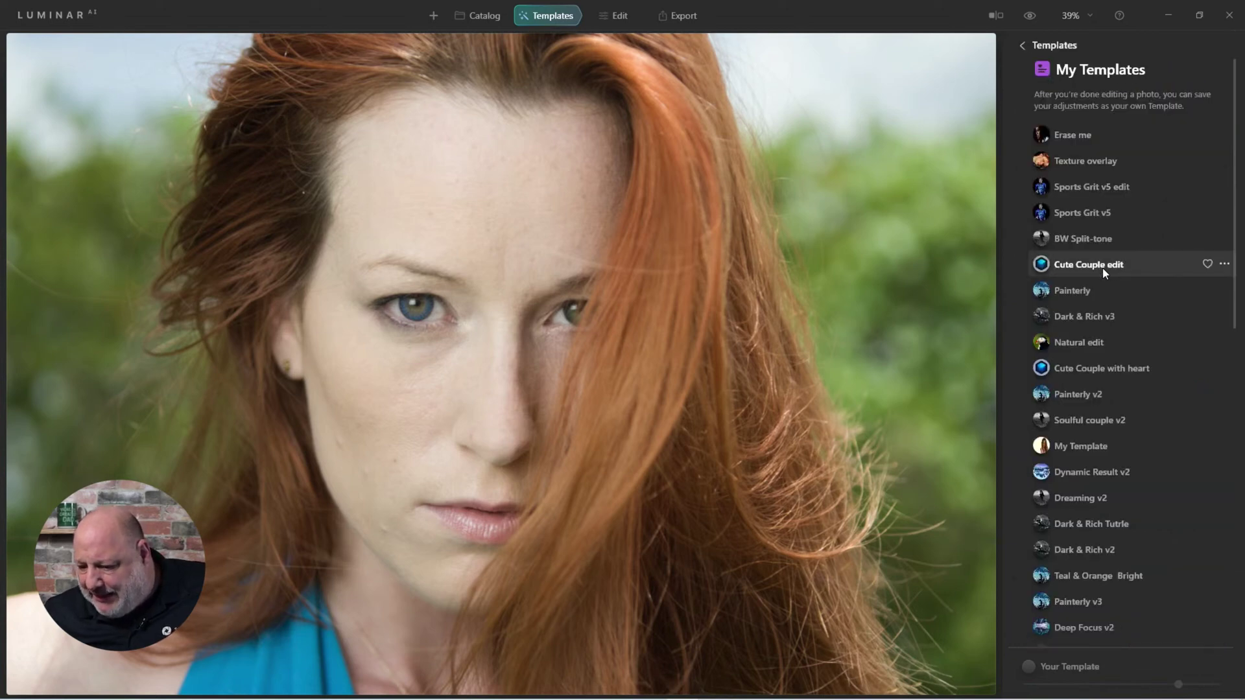
{"action": "left_click", "coordinate": [1113, 161]}
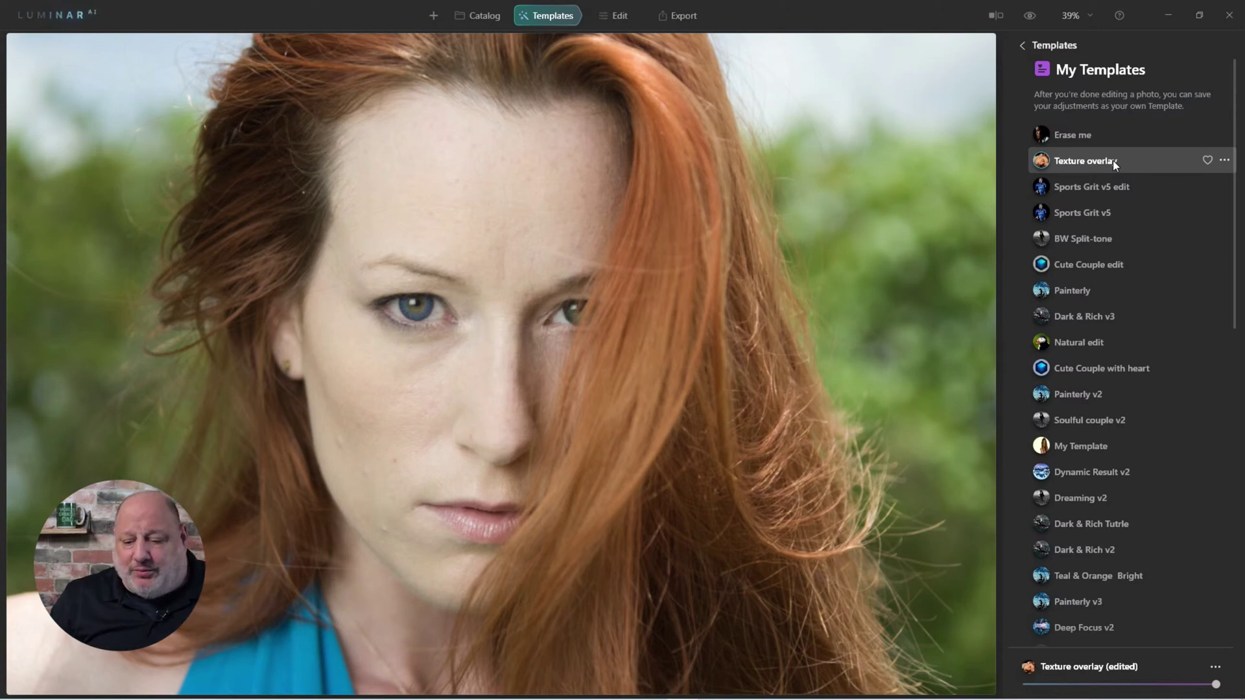
{"action": "left_click", "coordinate": [1113, 161]}
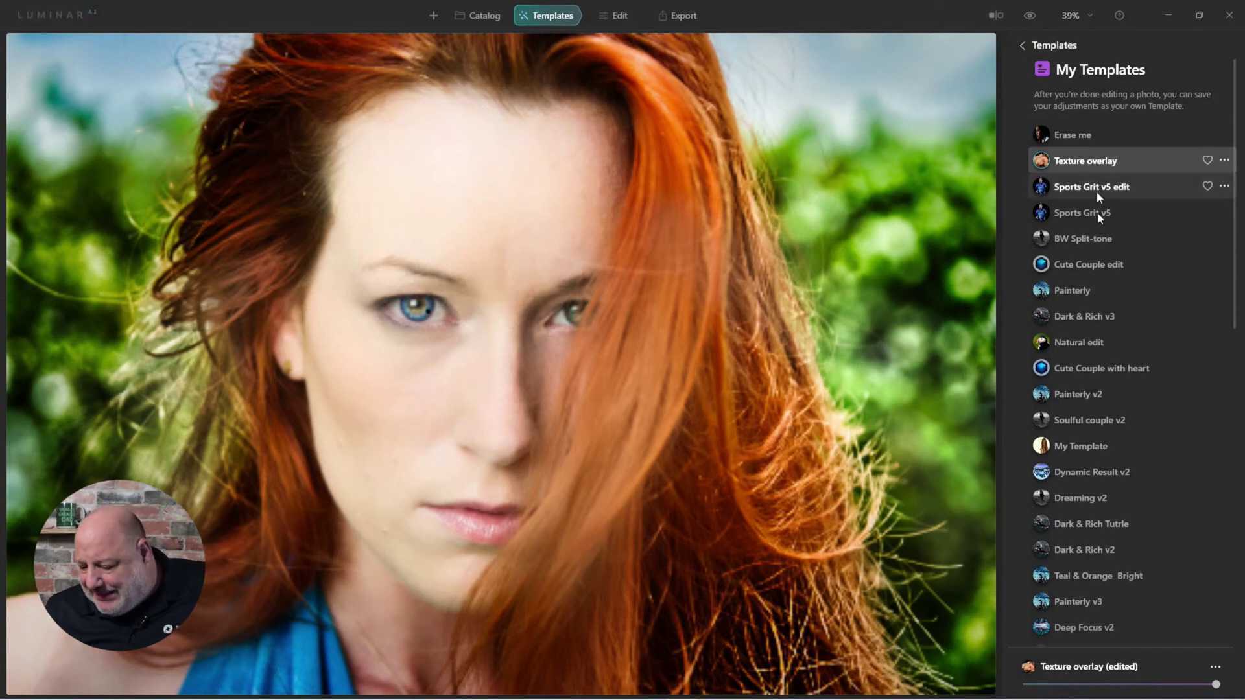
{"action": "left_click", "coordinate": [1083, 577]}
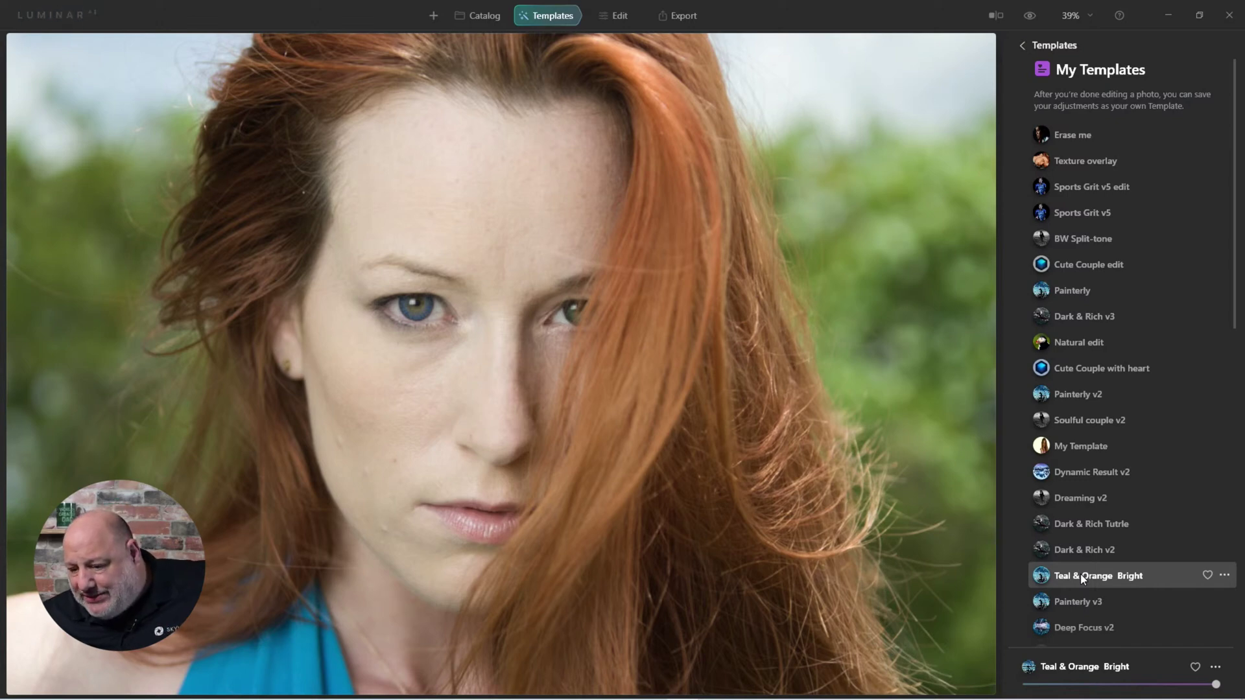
{"action": "left_click", "coordinate": [608, 15]}
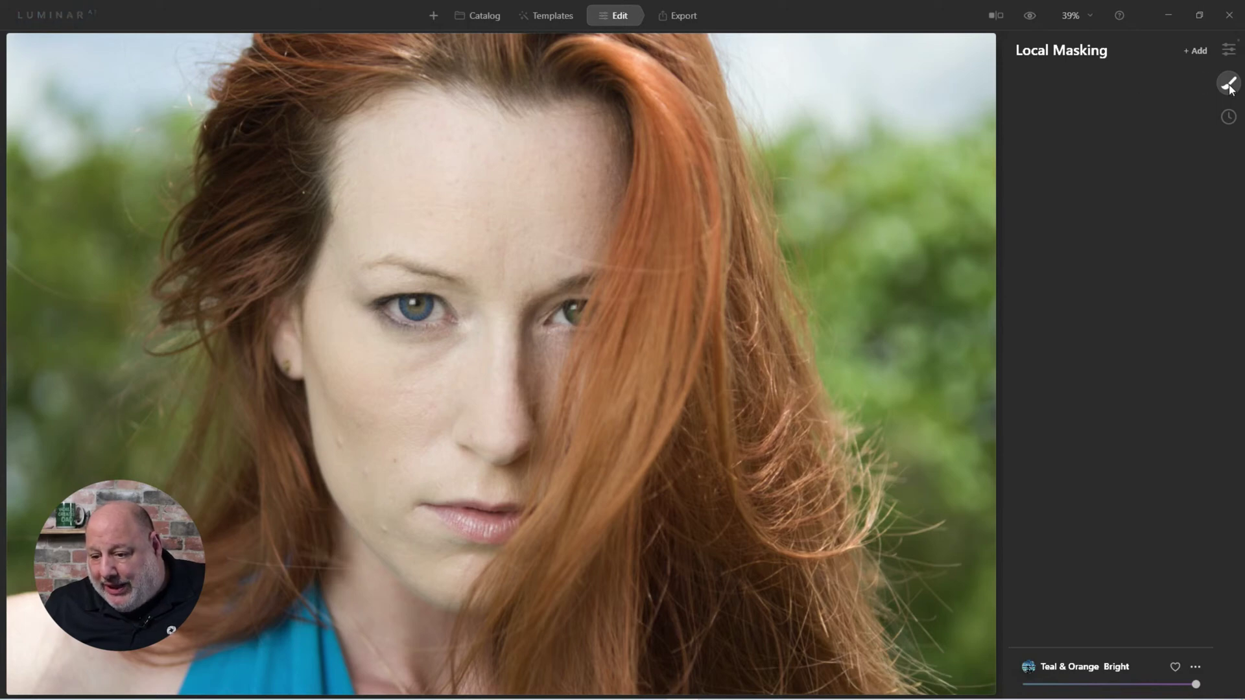
- Add a new Texture layer to the red-haired portrait and start loading its texture image
{"action": "left_click", "coordinate": [1199, 52]}
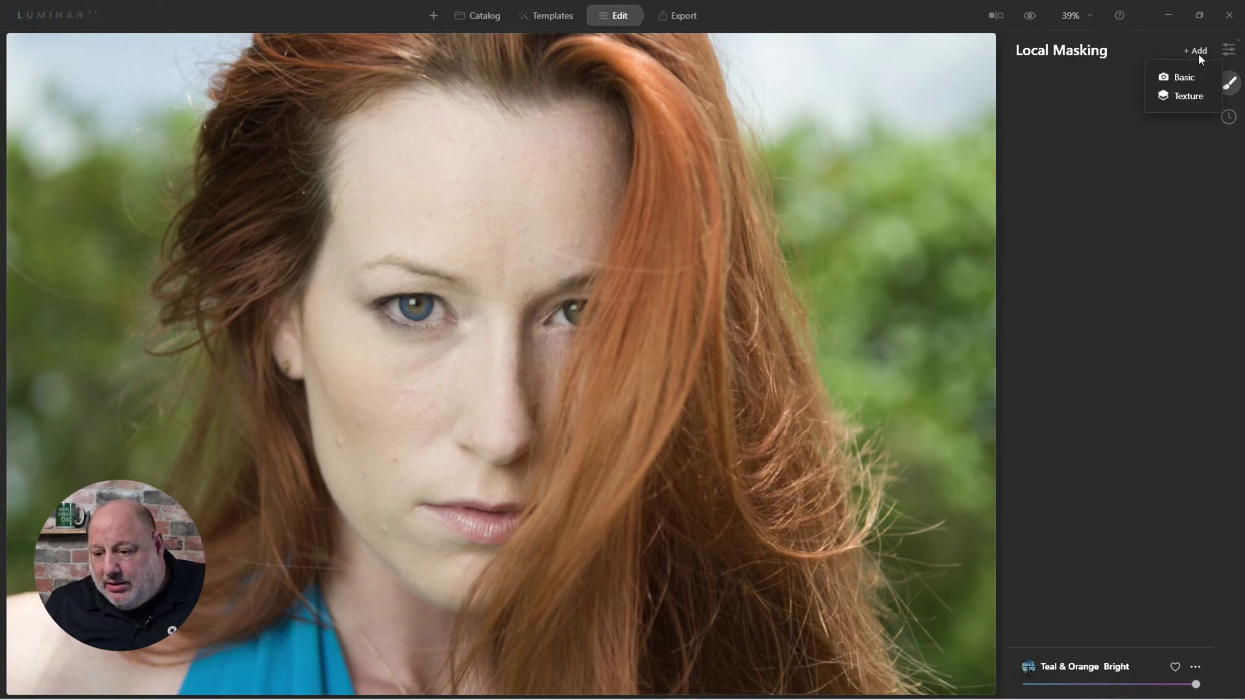
{"action": "left_click", "coordinate": [1184, 95]}
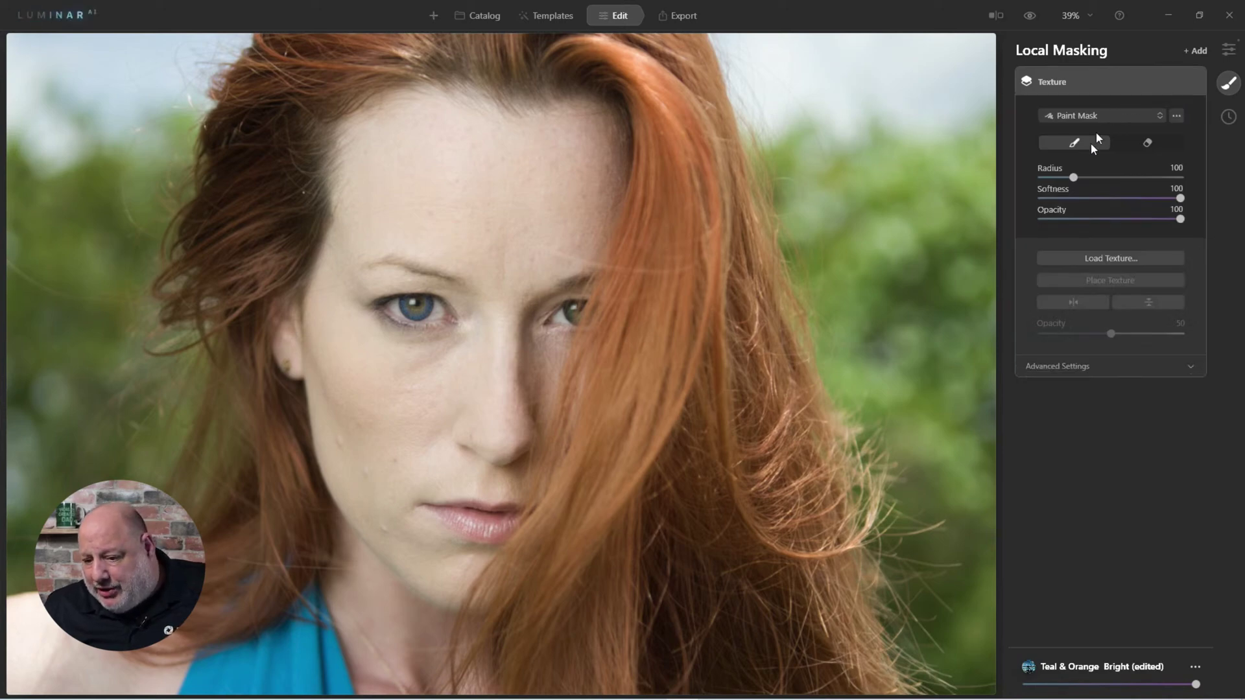
{"action": "left_click", "coordinate": [1102, 258]}
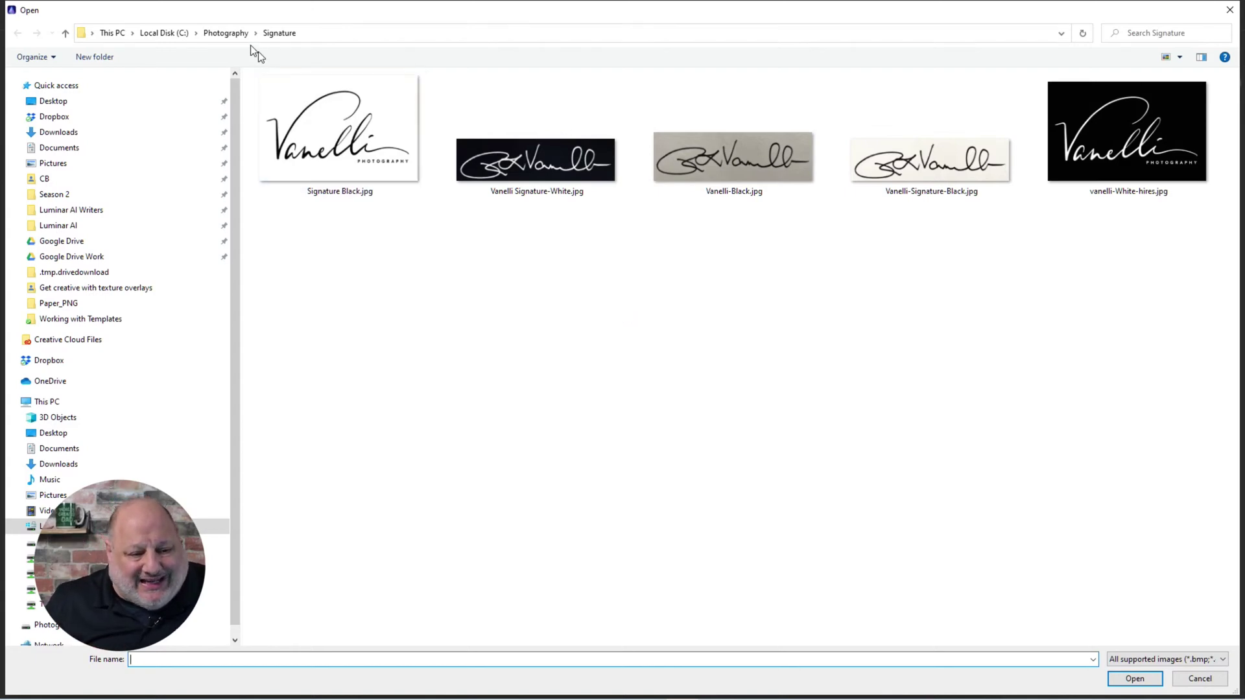
- Load Rough Texture.jpg from Photography > _Assets > Textures > Painterly as the texture
{"action": "left_click", "coordinate": [214, 32]}
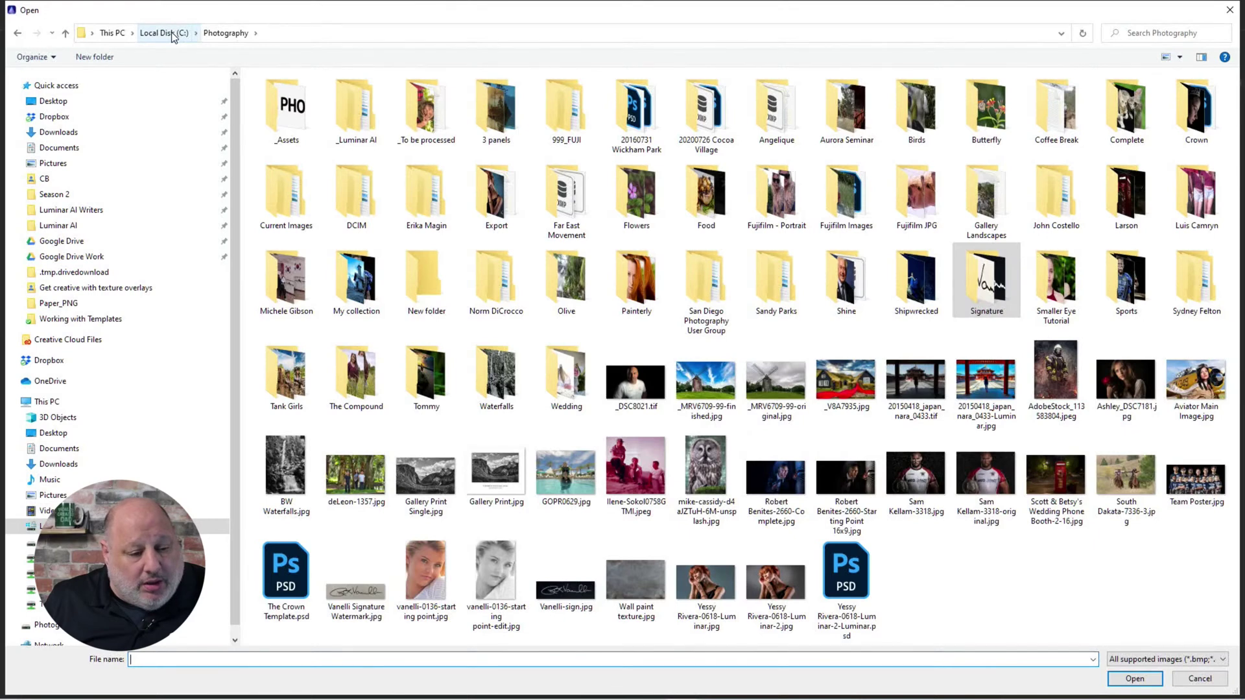
{"action": "double_click", "coordinate": [298, 112]}
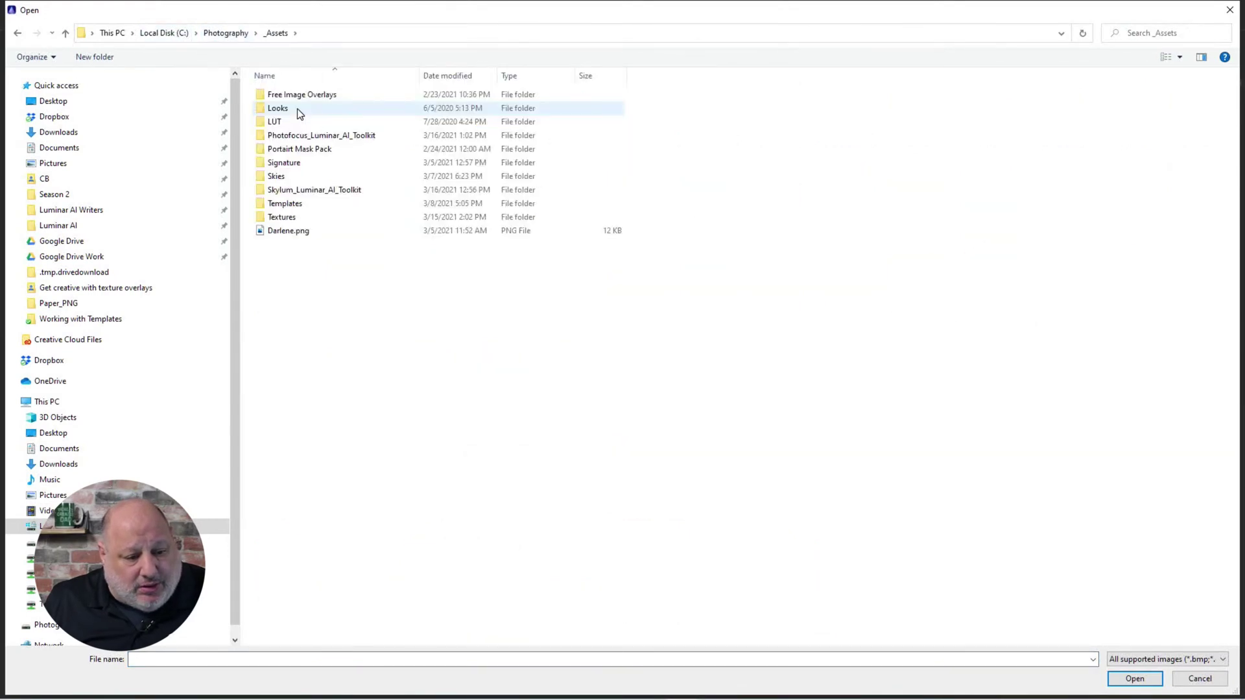
{"action": "left_click", "coordinate": [302, 205]}
{"action": "double_click", "coordinate": [302, 205]}
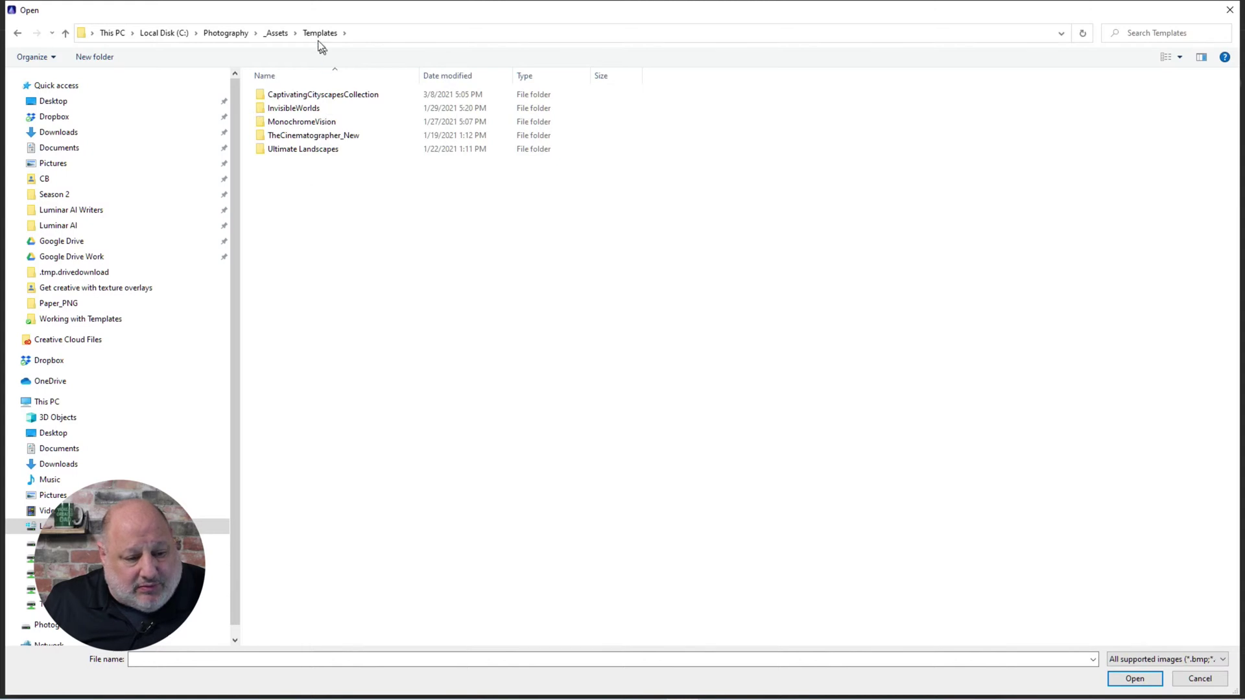
{"action": "left_click", "coordinate": [277, 33]}
{"action": "double_click", "coordinate": [292, 218]}
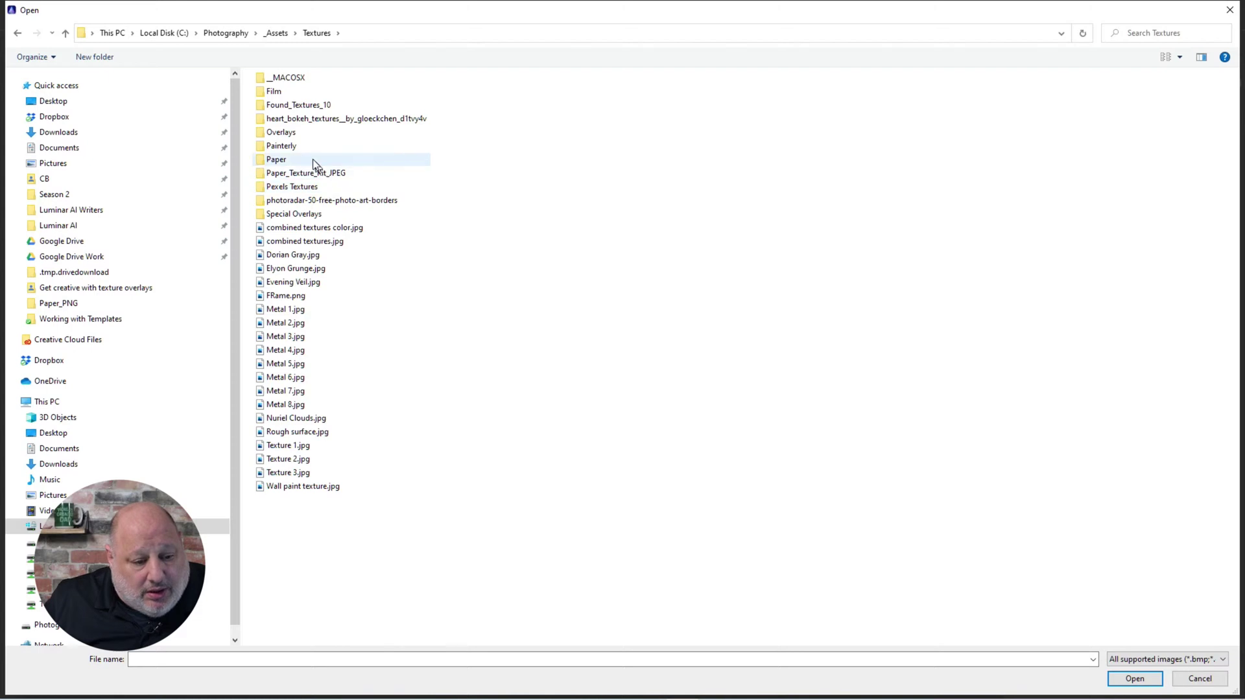
{"action": "double_click", "coordinate": [297, 147]}
{"action": "left_click", "coordinate": [298, 148]}
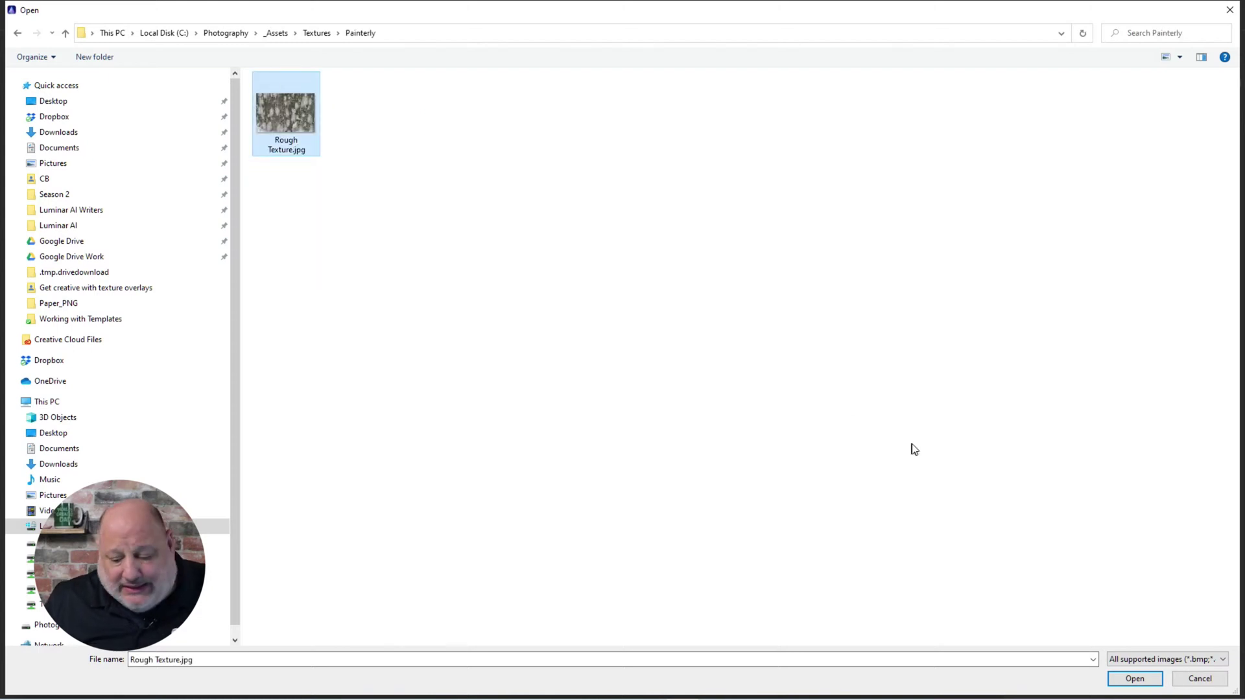
{"action": "left_click", "coordinate": [1135, 679]}
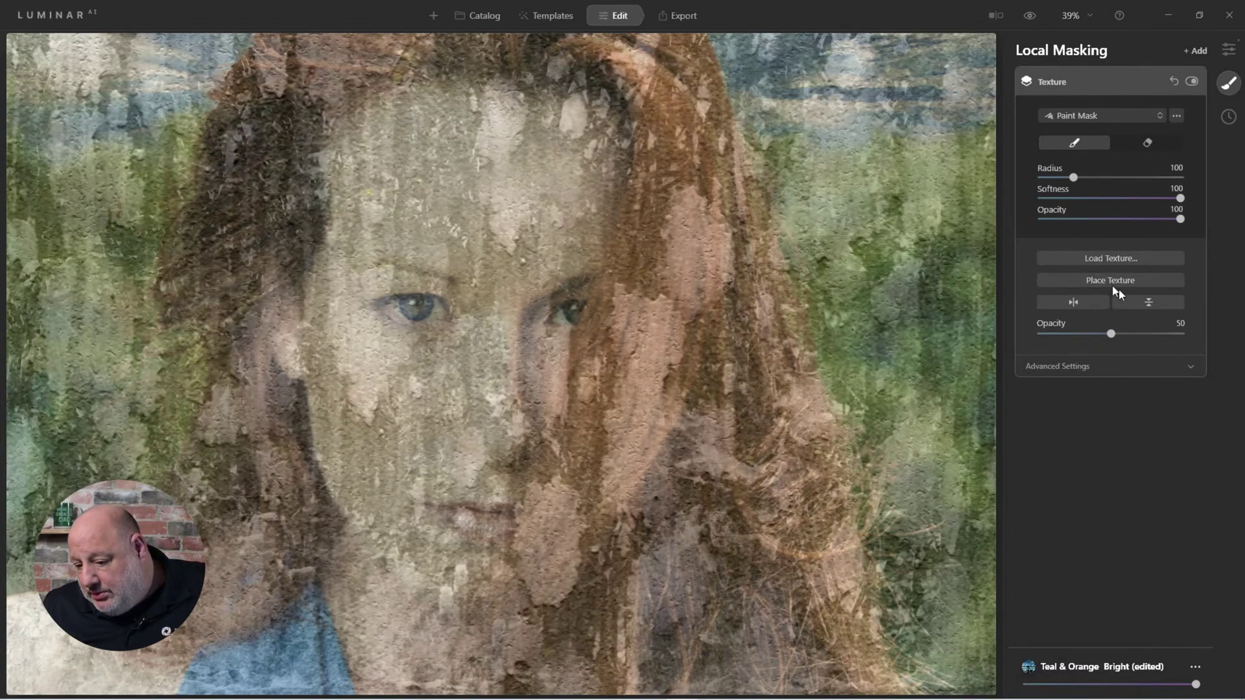
- Raise the texture opacity to 100 and blend it in Soft Light
{"action": "left_click_drag", "start_coordinate": [1112, 334], "coordinate": [1206, 344]}
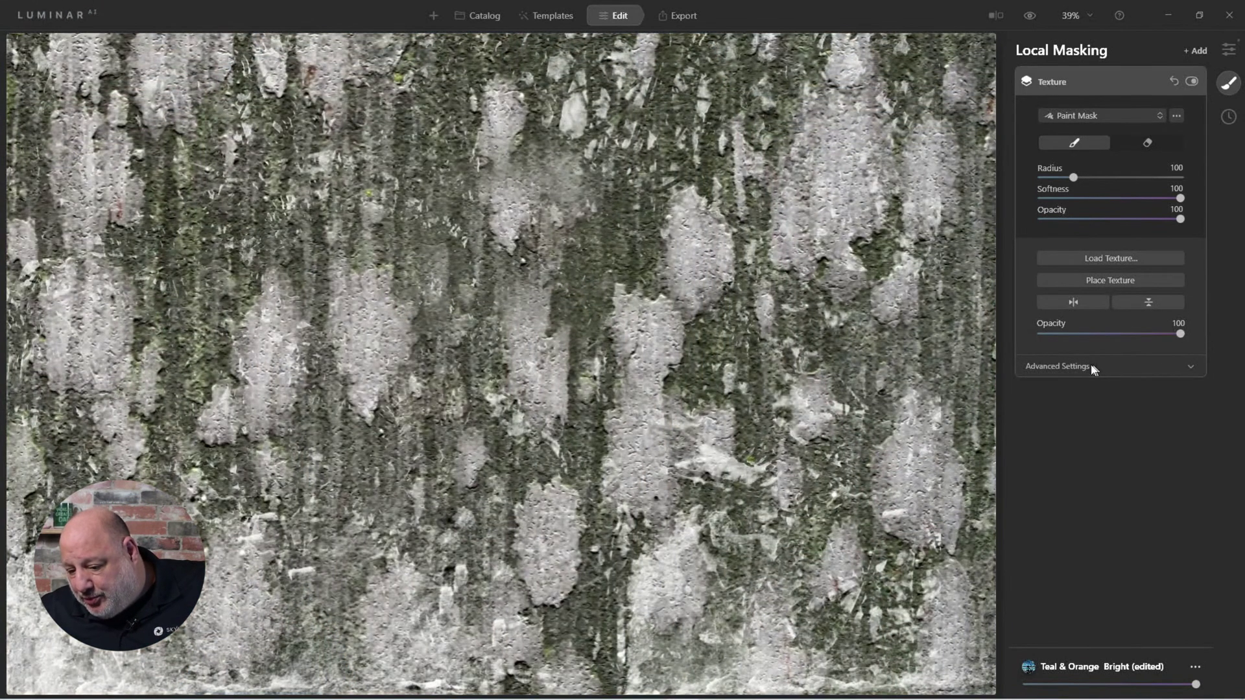
{"action": "left_click", "coordinate": [1090, 366]}
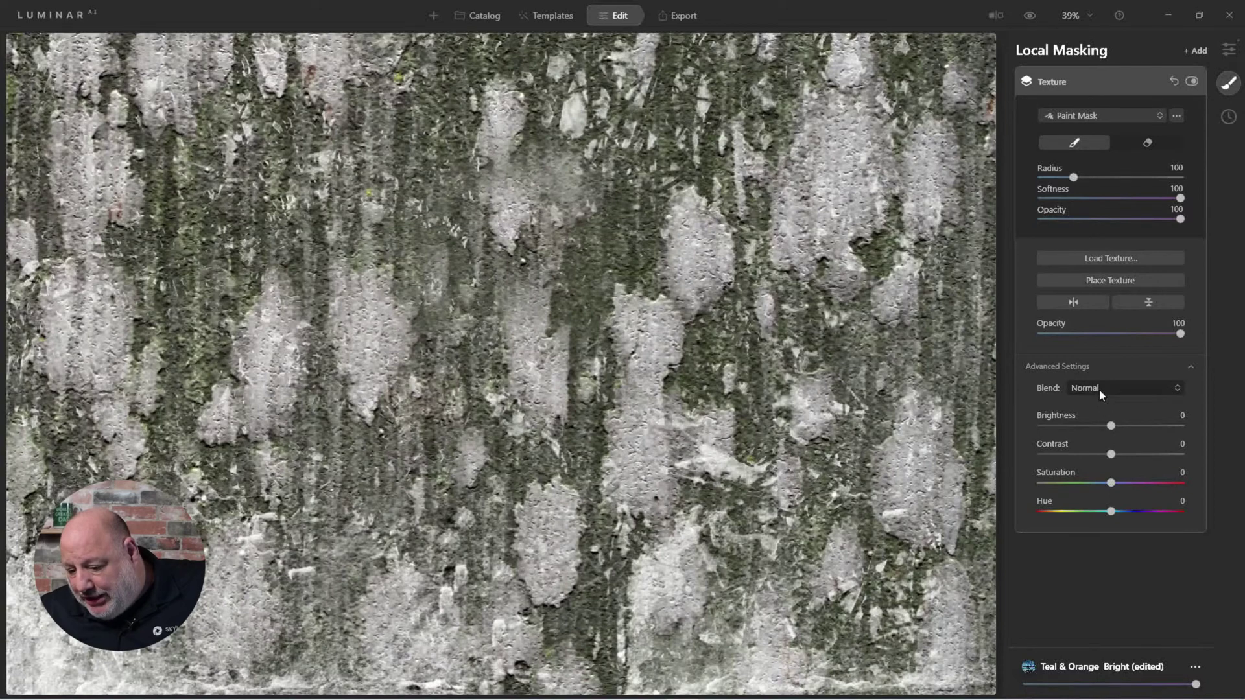
{"action": "left_click", "coordinate": [1099, 388]}
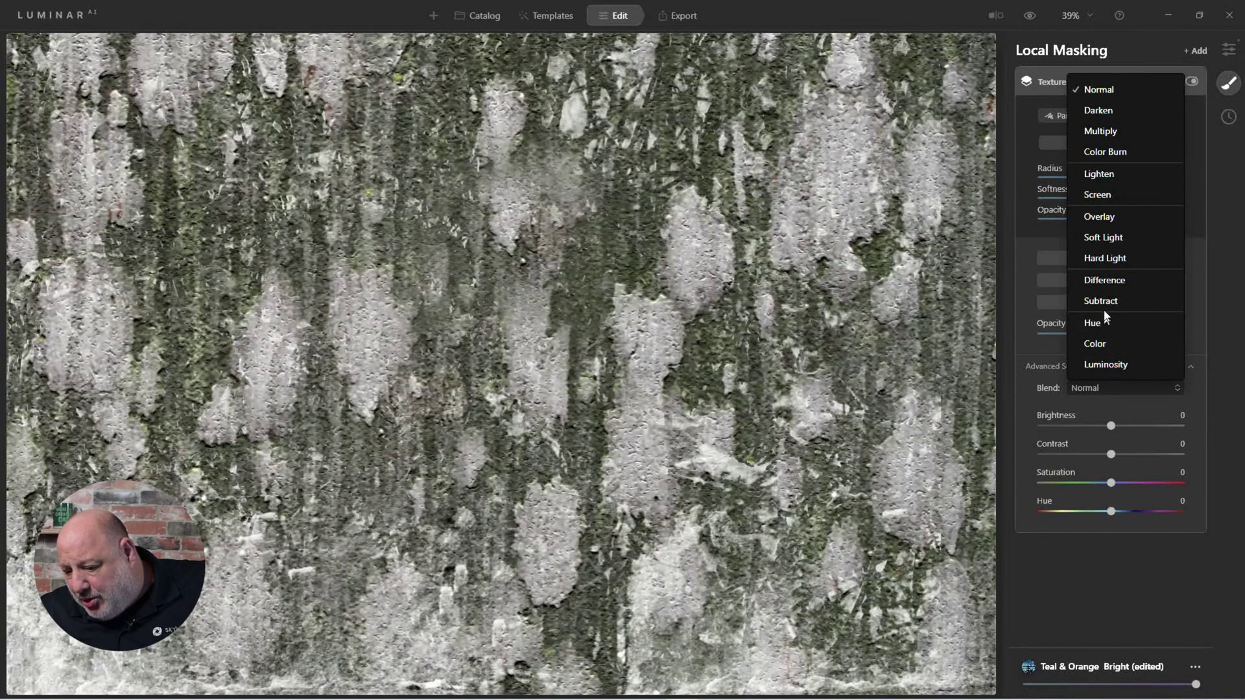
{"action": "left_click", "coordinate": [1109, 242]}
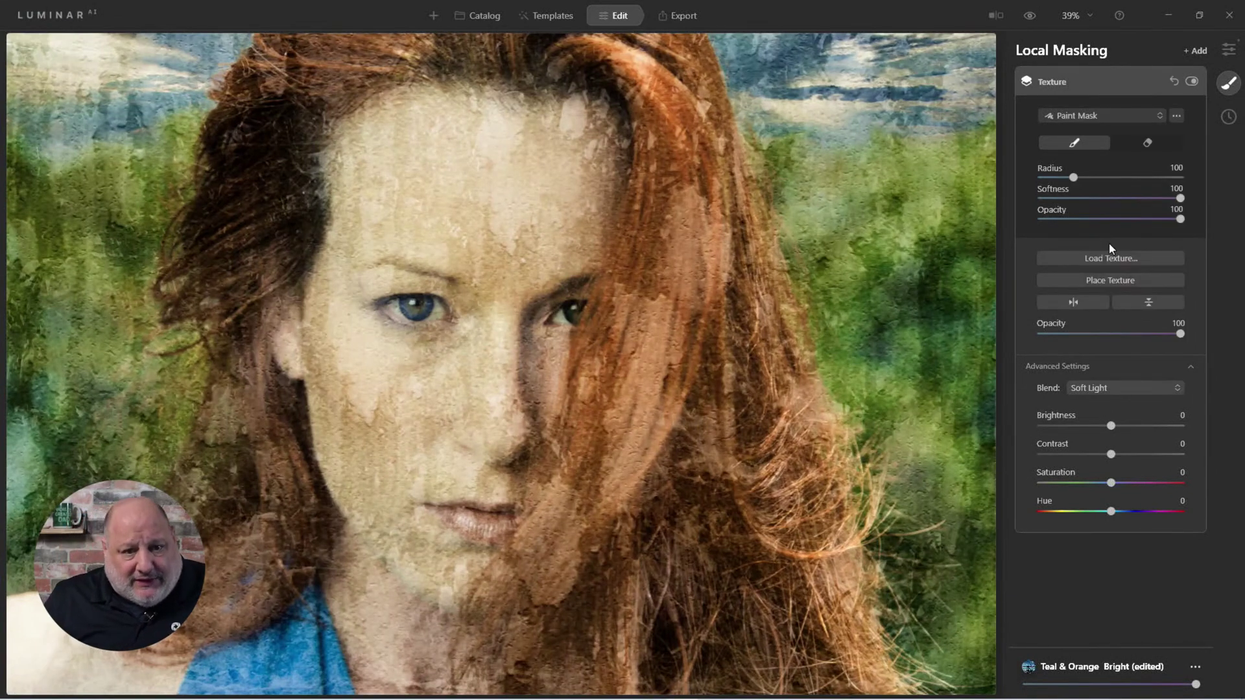
- Erase the texture at strength 43 around both eyes and down the left cheek to the chin
{"action": "left_click", "coordinate": [1152, 144]}
{"action": "left_click_drag", "start_coordinate": [1180, 219], "coordinate": [1101, 227]}
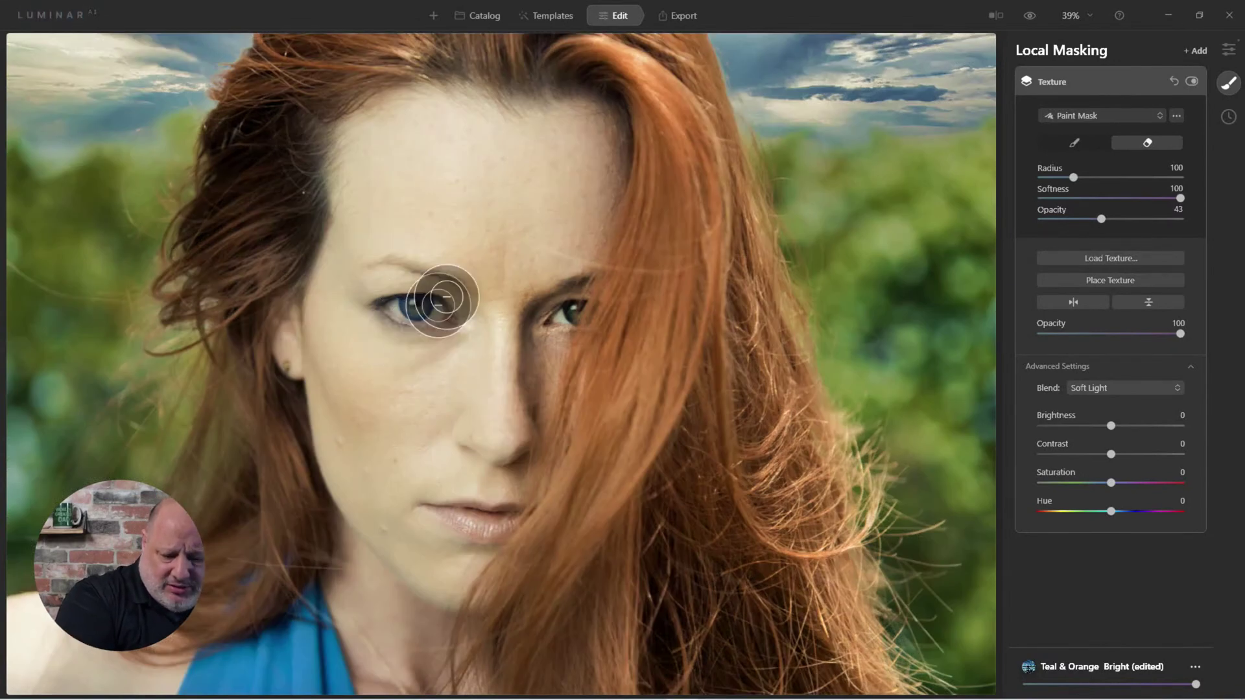
{"action": "mouse_move", "coordinate": [443, 299]}
{"action": "left_mouse_down"}
{"action": "mouse_move", "coordinate": [570, 300]}
{"action": "mouse_move", "coordinate": [517, 350]}
{"action": "mouse_move", "coordinate": [334, 352]}
{"action": "mouse_move", "coordinate": [350, 338]}
{"action": "left_mouse_up"}
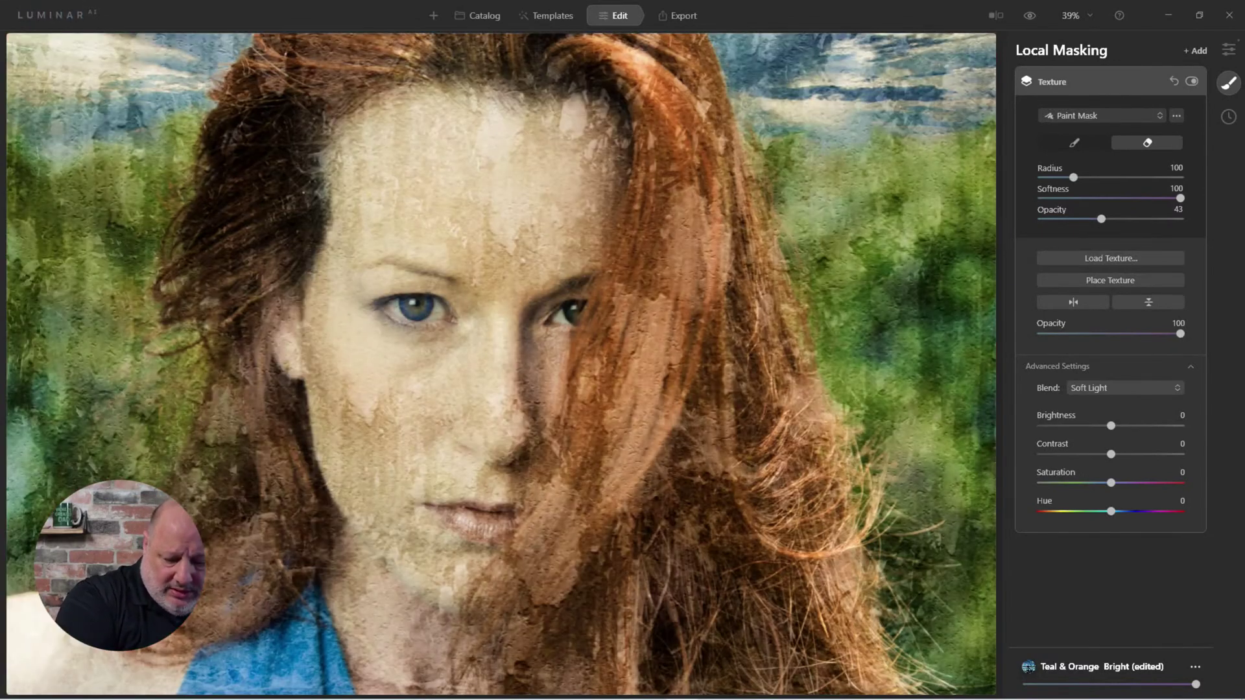
{"action": "left_click_drag", "start_coordinate": [376, 428], "coordinate": [483, 558]}
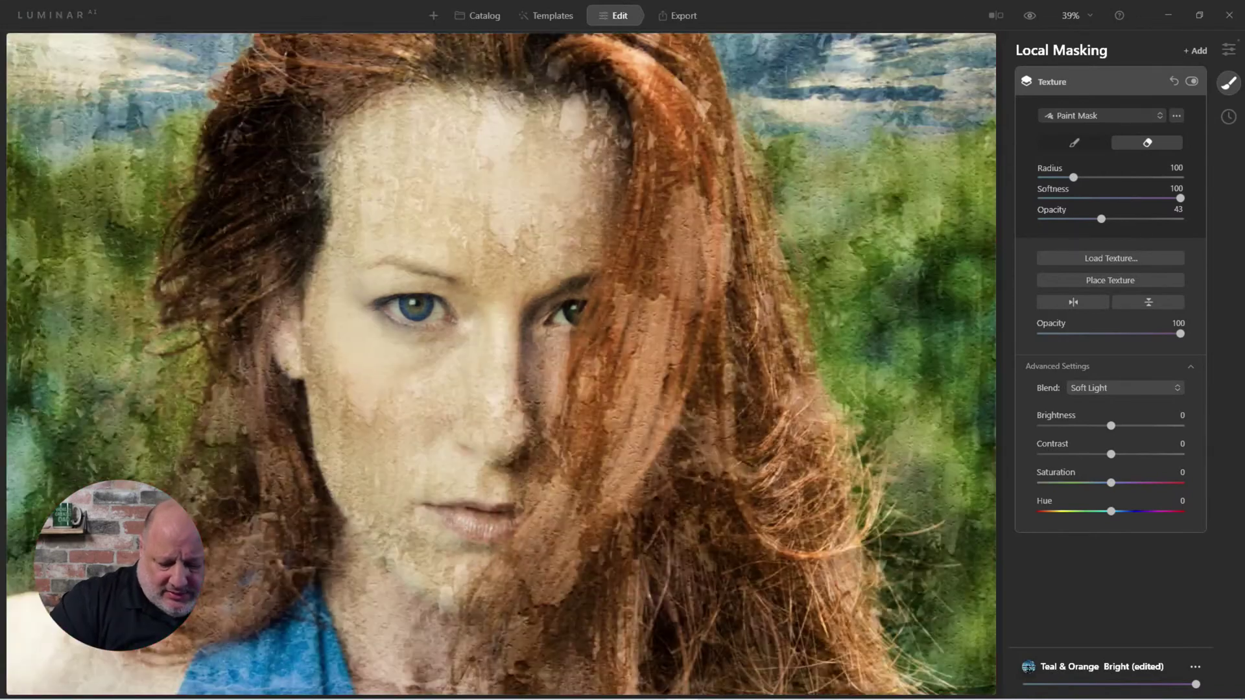
{"action": "left_click_drag", "start_coordinate": [356, 426], "coordinate": [380, 558]}
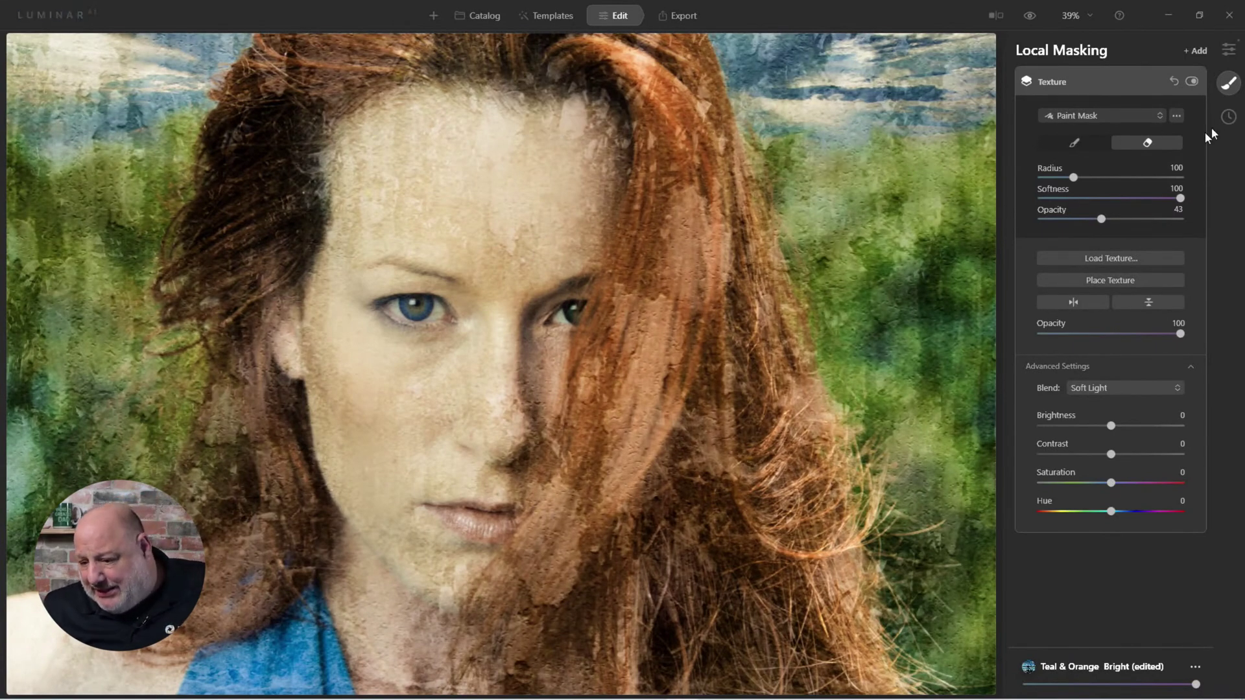
- Expand the Eyes adjustments in the Portrait Face tool
{"action": "left_click", "coordinate": [1230, 55]}
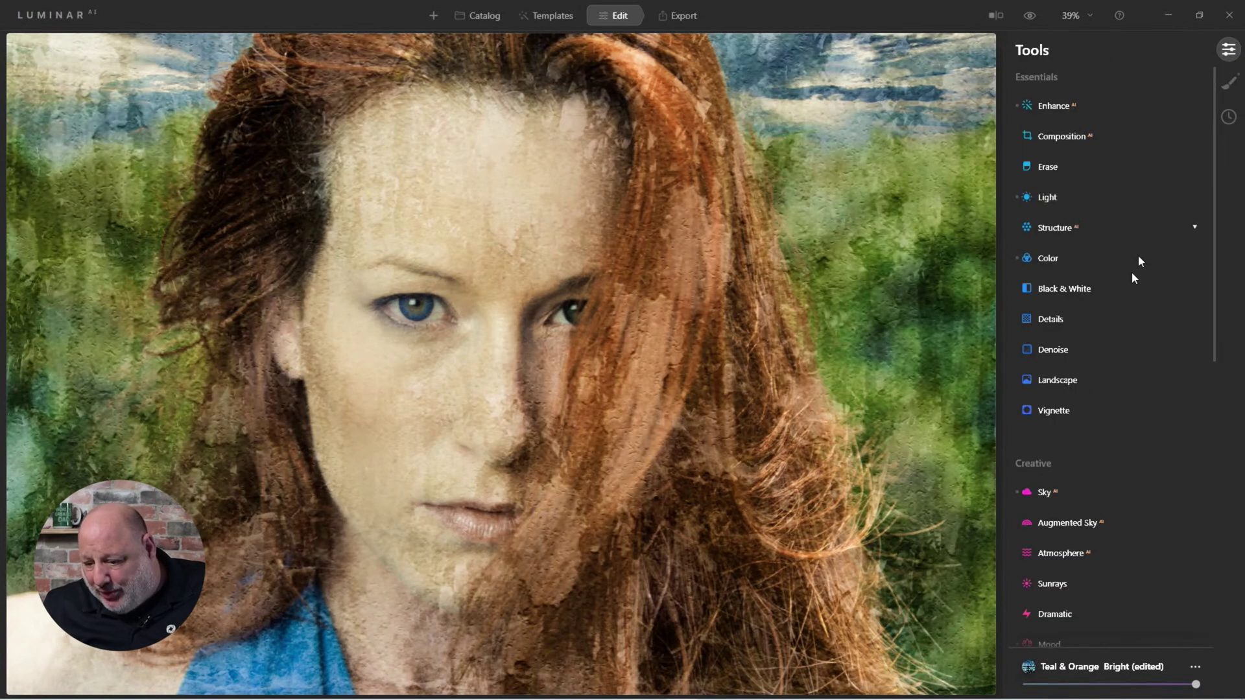
{"action": "scroll", "coordinate": [1075, 418], "scroll_direction": "down", "scroll_amount": 2}
{"action": "scroll", "coordinate": [1075, 421], "scroll_direction": "down", "scroll_amount": 2}
{"action": "scroll", "coordinate": [1075, 418], "scroll_direction": "up", "scroll_amount": 1}
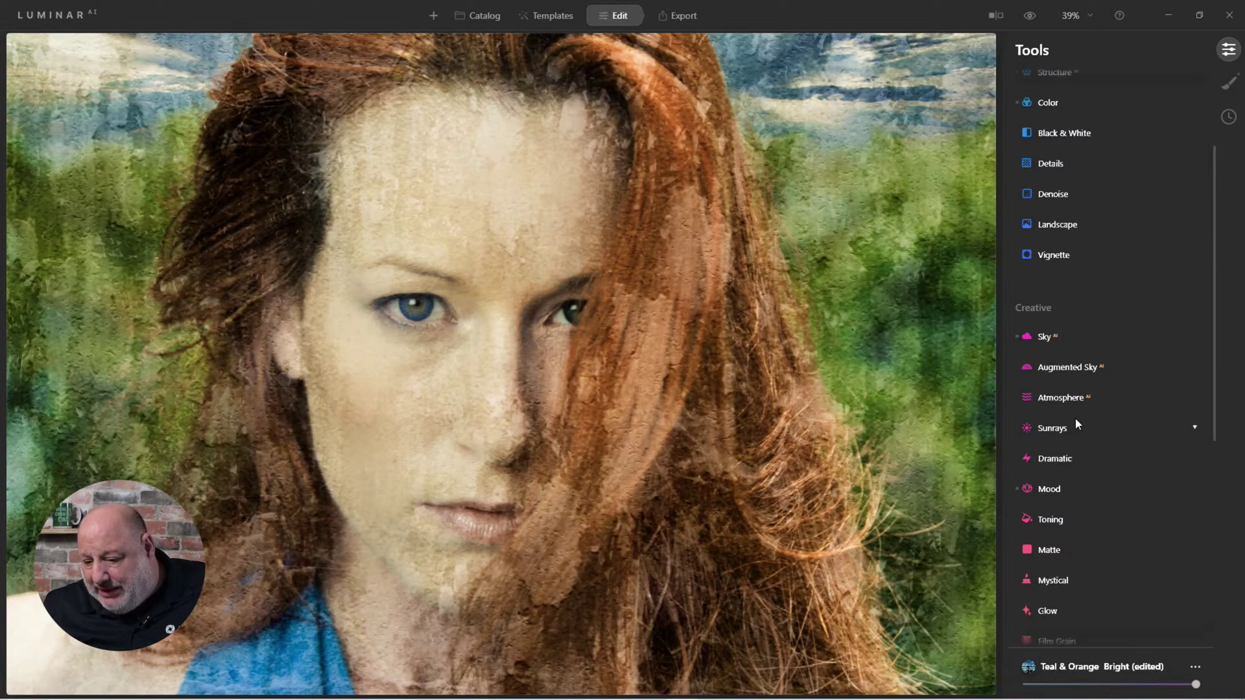
{"action": "scroll", "coordinate": [1075, 419], "scroll_direction": "down", "scroll_amount": 1}
{"action": "scroll", "coordinate": [1076, 421], "scroll_direction": "down", "scroll_amount": 2}
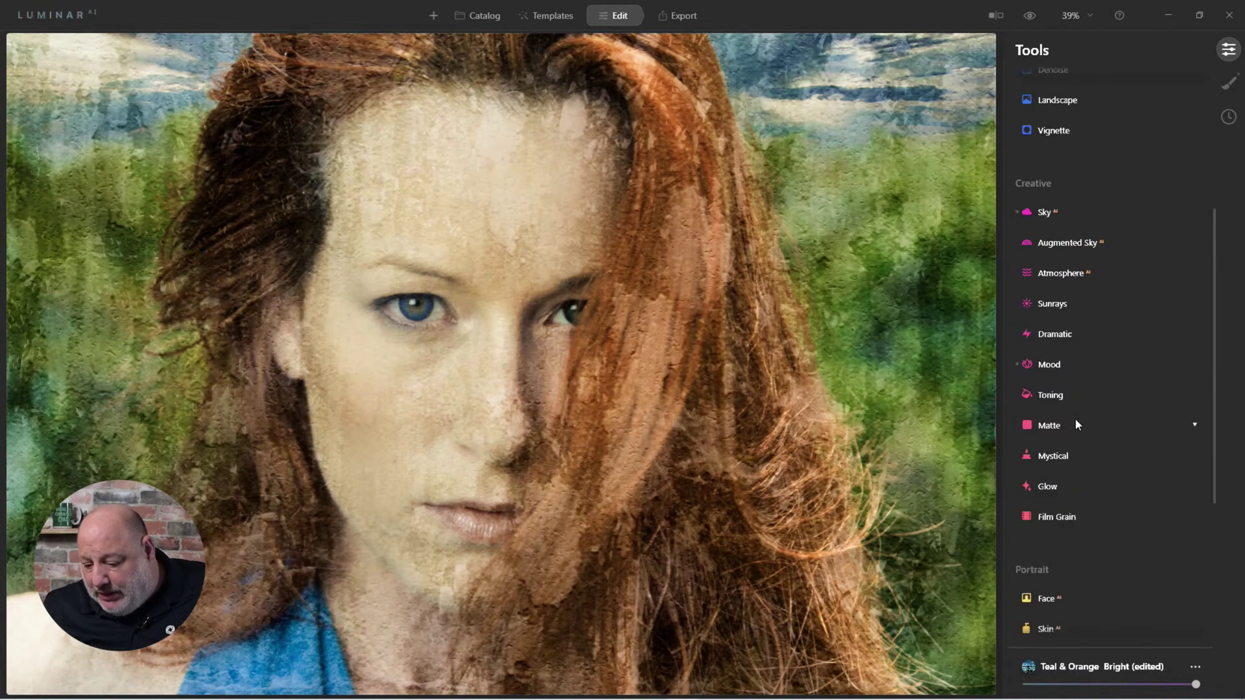
{"action": "scroll", "coordinate": [1075, 421], "scroll_direction": "down", "scroll_amount": 3}
{"action": "left_click", "coordinate": [1049, 443]}
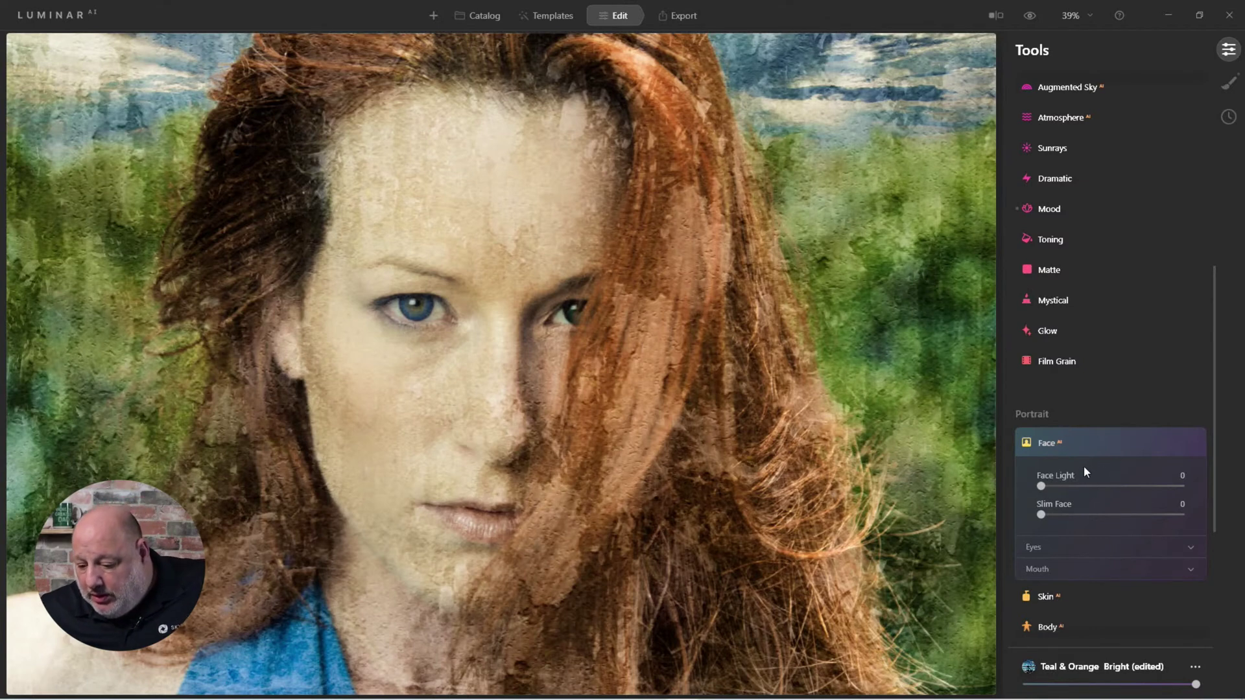
{"action": "left_click", "coordinate": [1041, 548]}
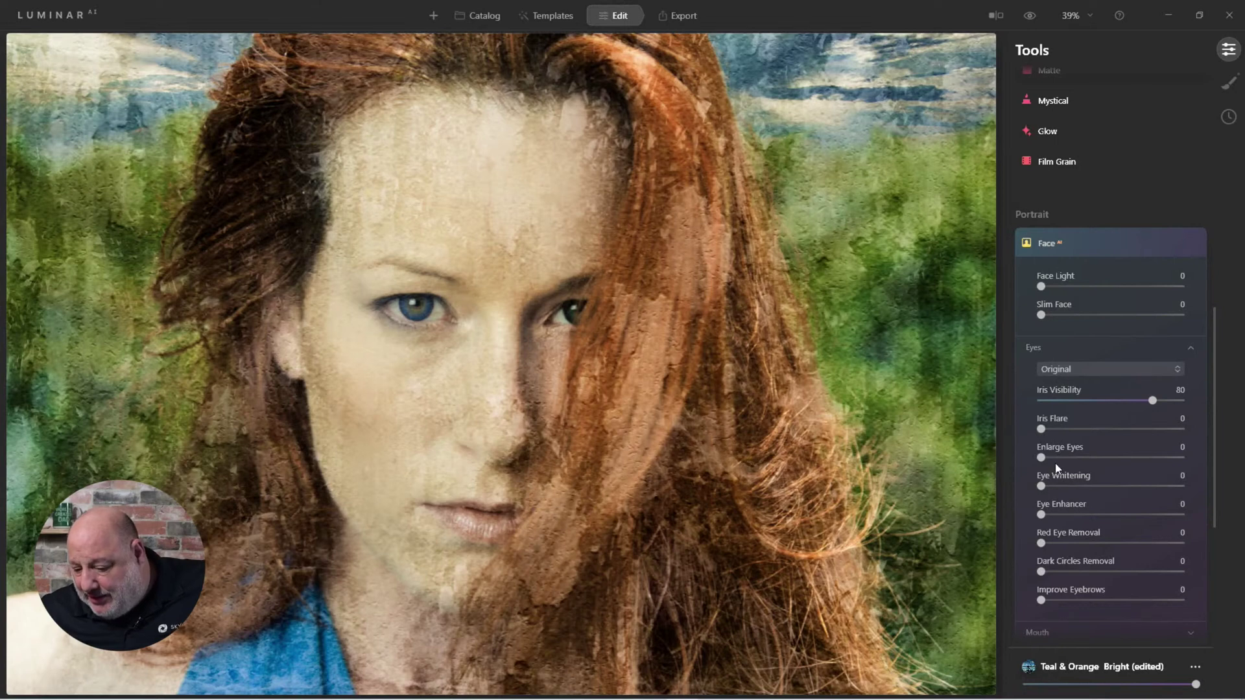
- Turn the eyes Green with Iris Flare 33, then go back to Local Masking
{"action": "left_click", "coordinate": [1077, 369]}
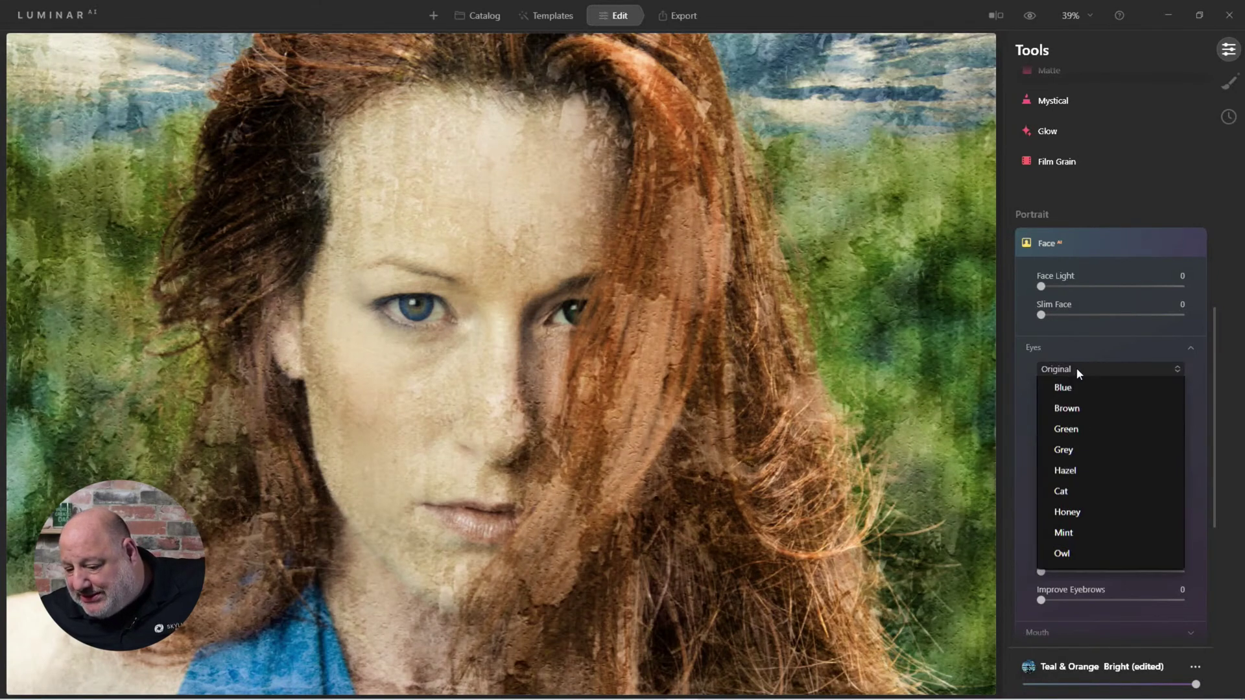
{"action": "key", "text": "Escape"}
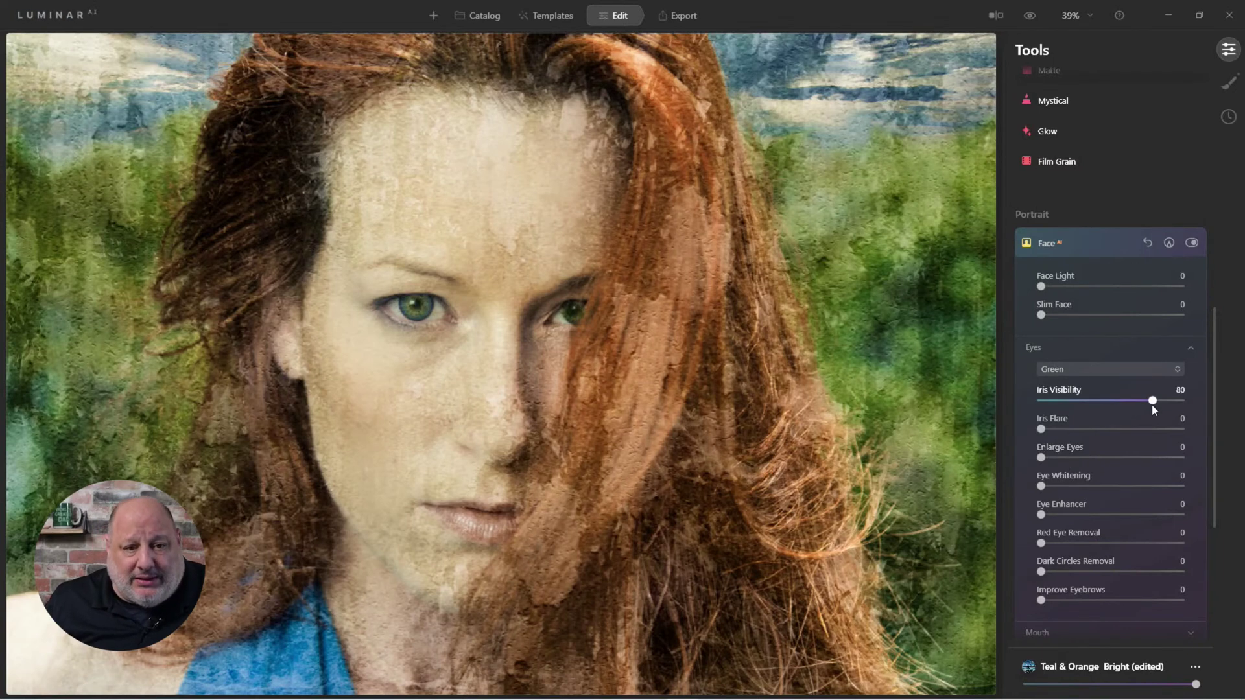
{"action": "left_click_drag", "start_coordinate": [1041, 430], "coordinate": [1086, 431]}
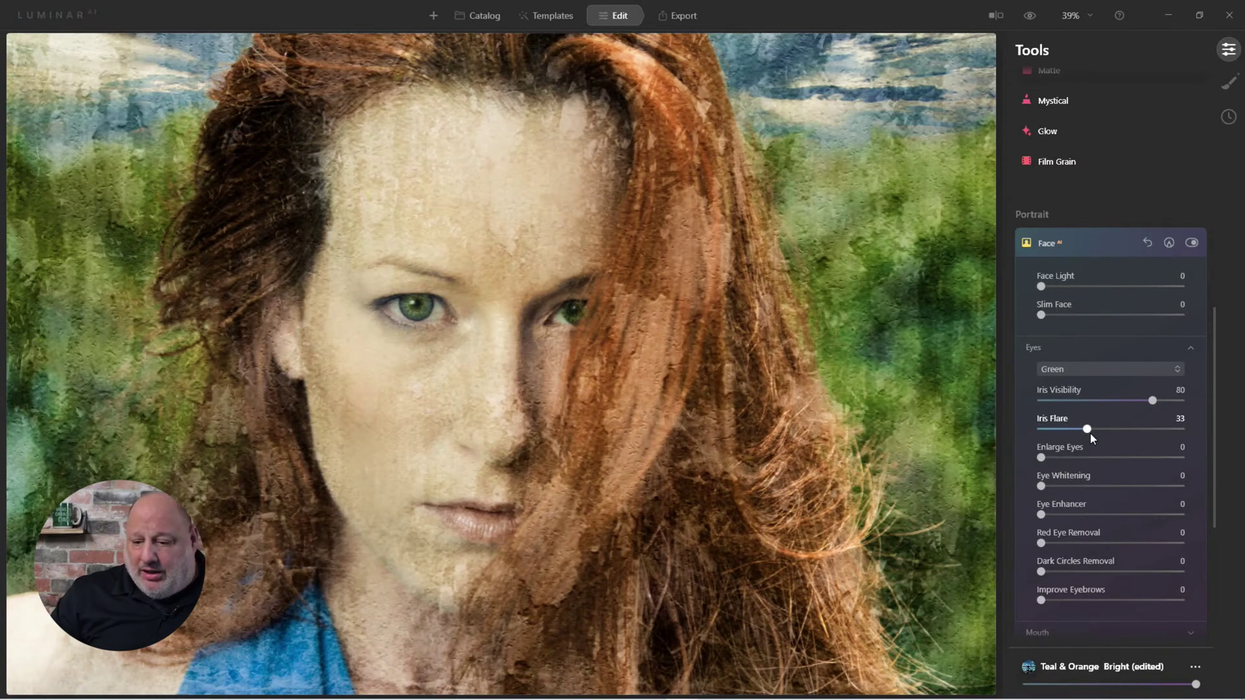
{"action": "left_click", "coordinate": [1228, 83]}
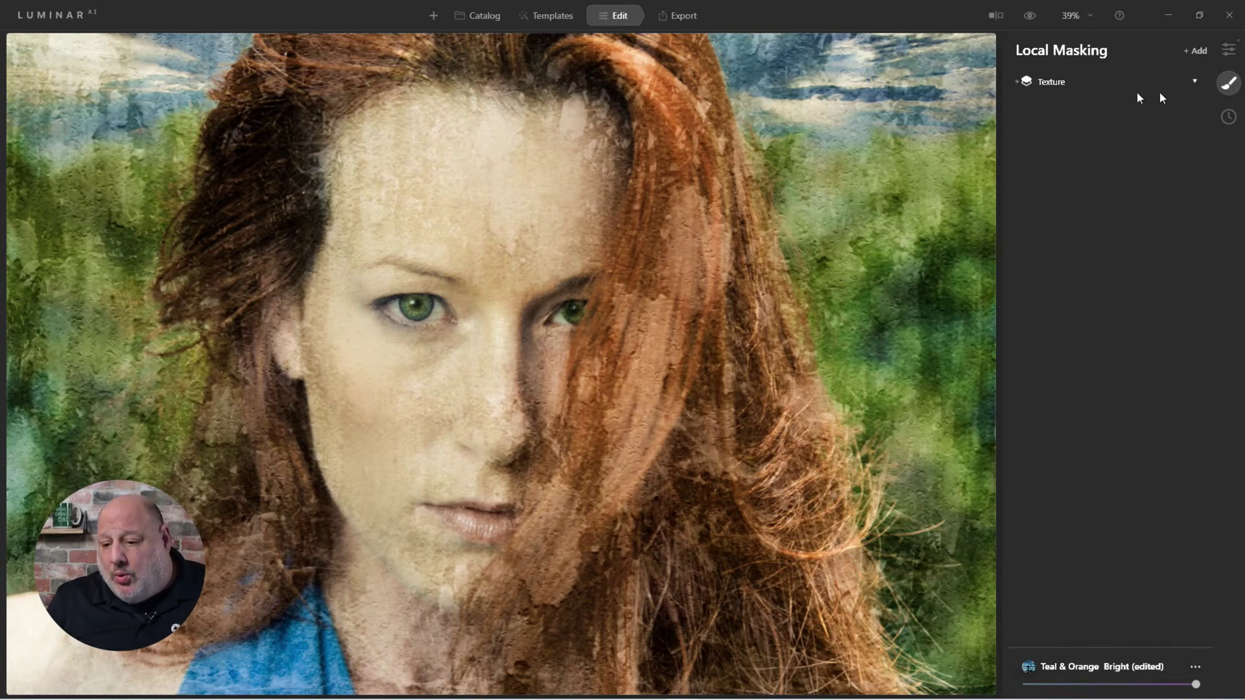
- Add a second Texture layer and open the Load Texture file dialog
{"action": "left_click", "coordinate": [1198, 52]}
{"action": "left_click", "coordinate": [1184, 78]}
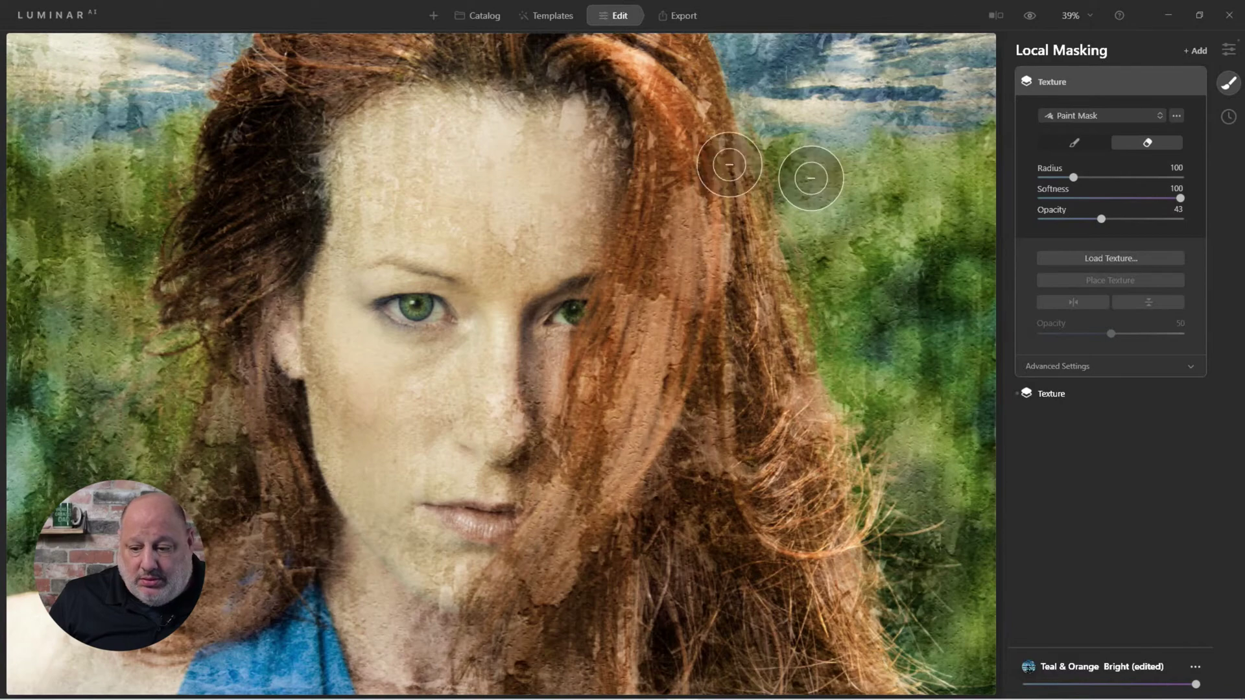
{"action": "left_click", "coordinate": [1105, 259]}
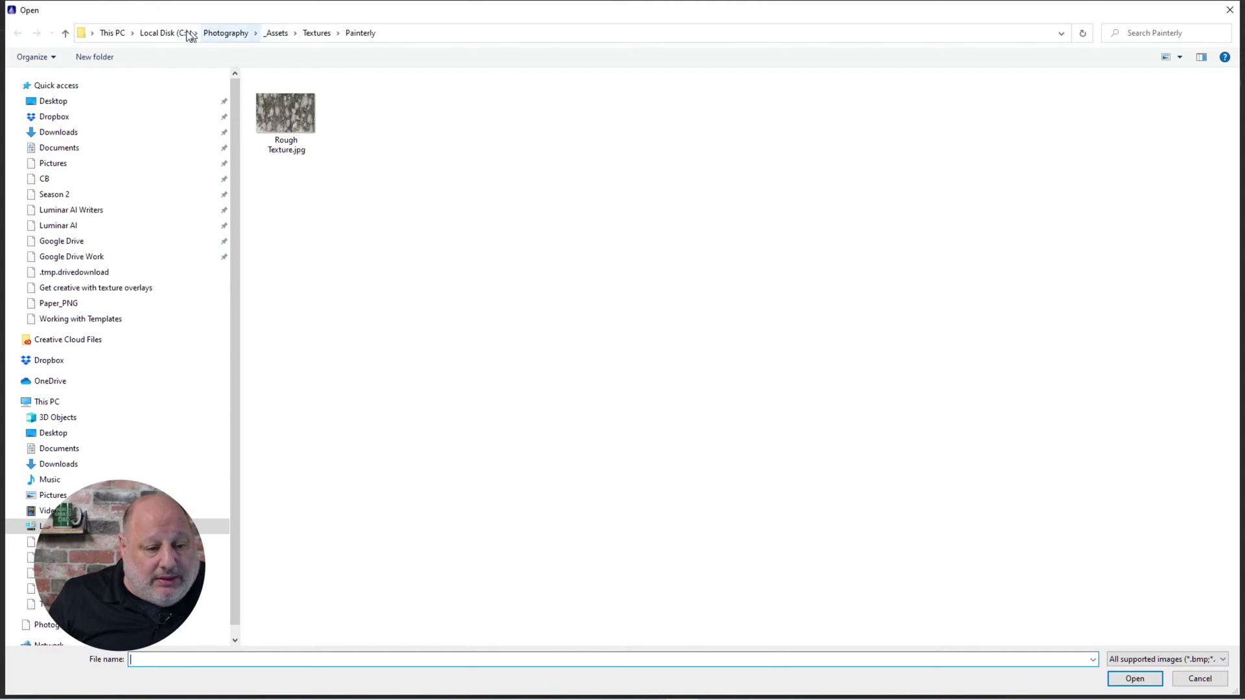
- Load Signature Black.jpg from C: > Photography > Signature as the texture
{"action": "left_click", "coordinate": [181, 34]}
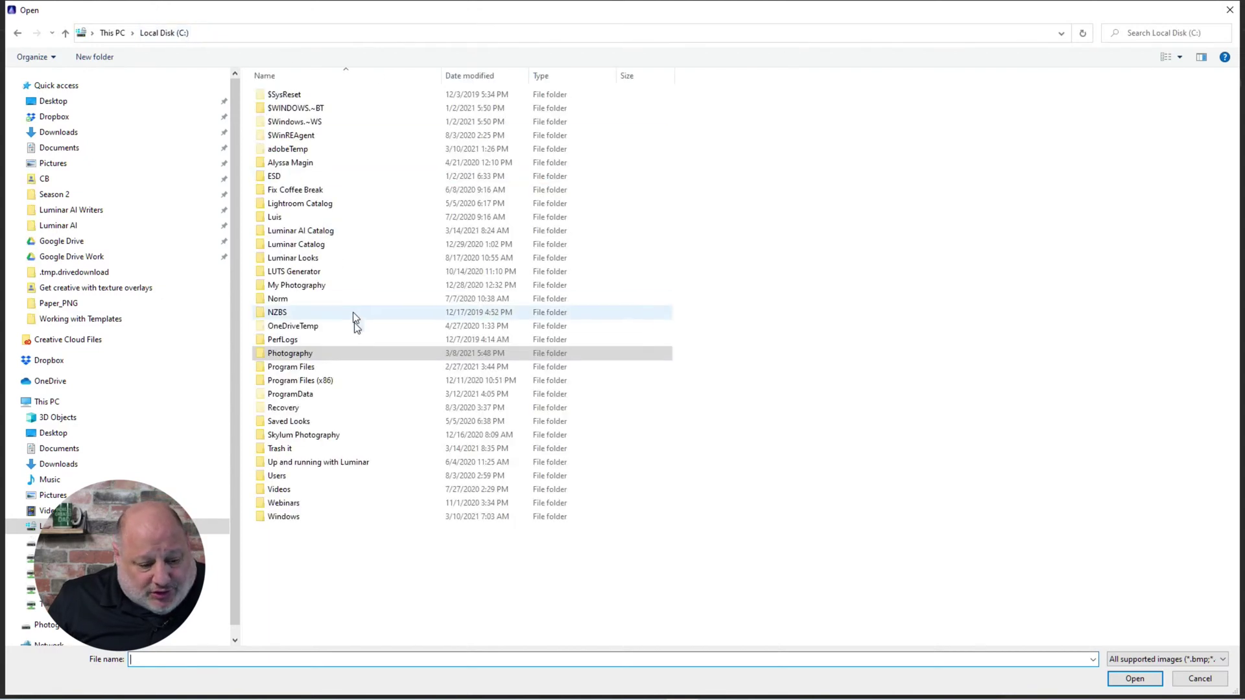
{"action": "left_click", "coordinate": [287, 356]}
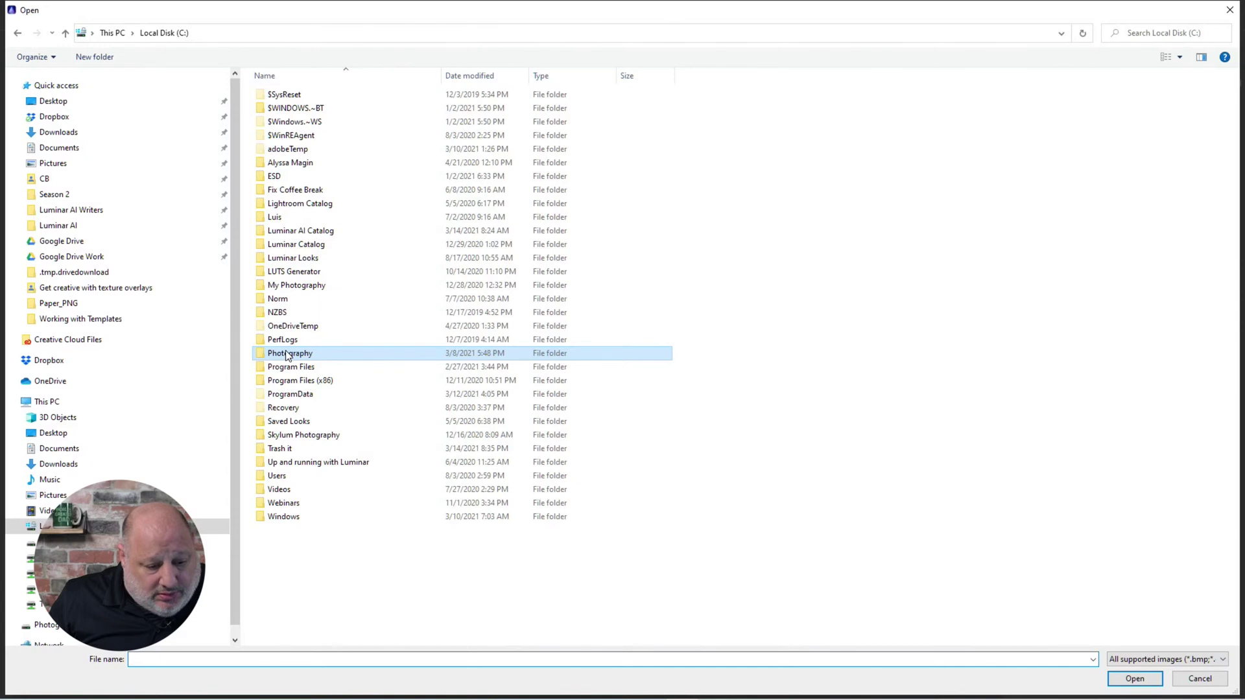
{"action": "double_click", "coordinate": [287, 356]}
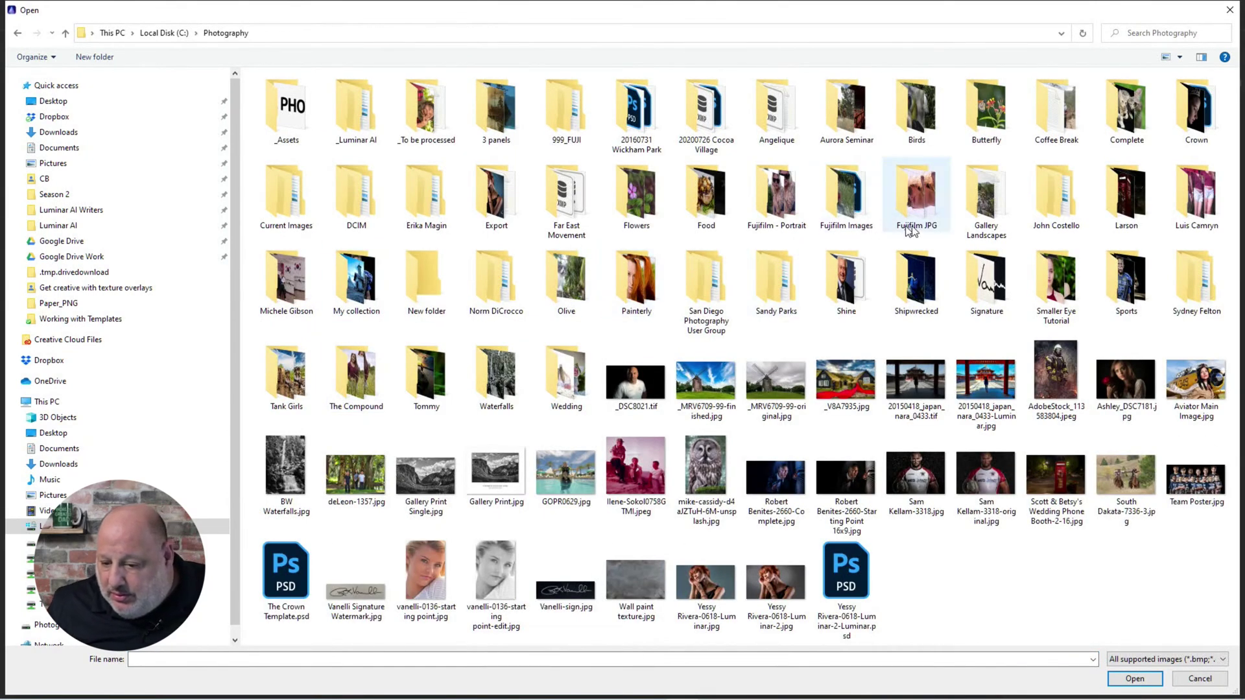
{"action": "double_click", "coordinate": [998, 299]}
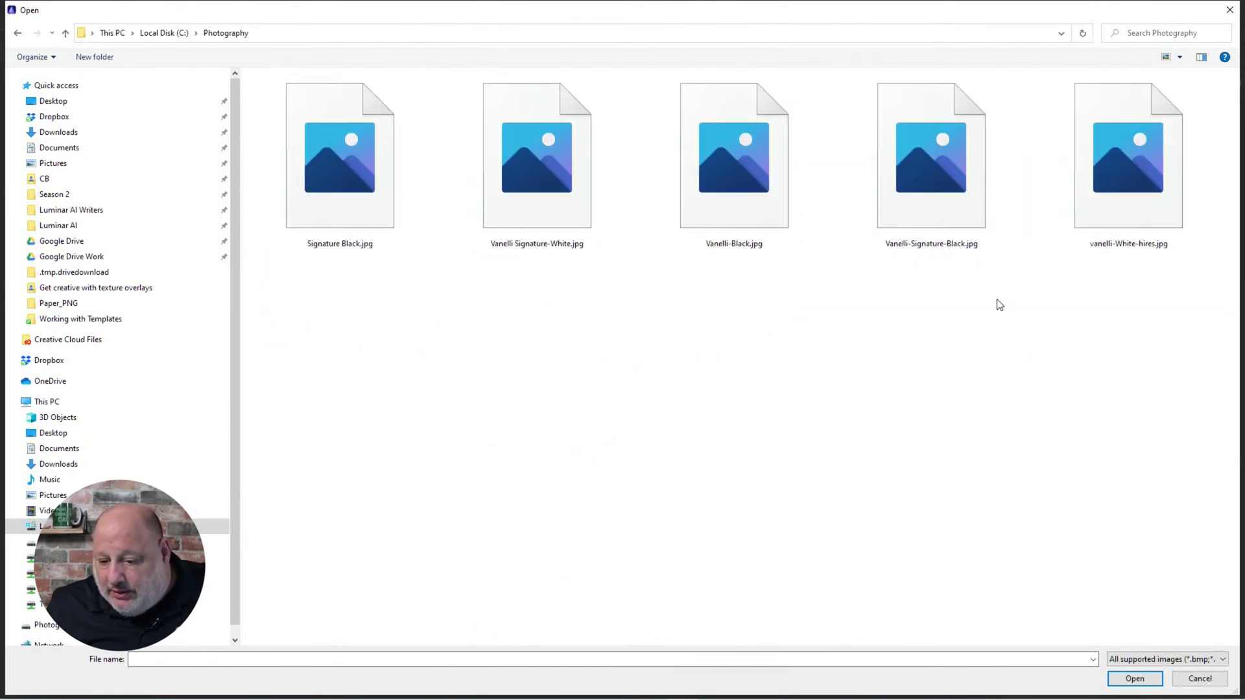
{"action": "left_click", "coordinate": [318, 157]}
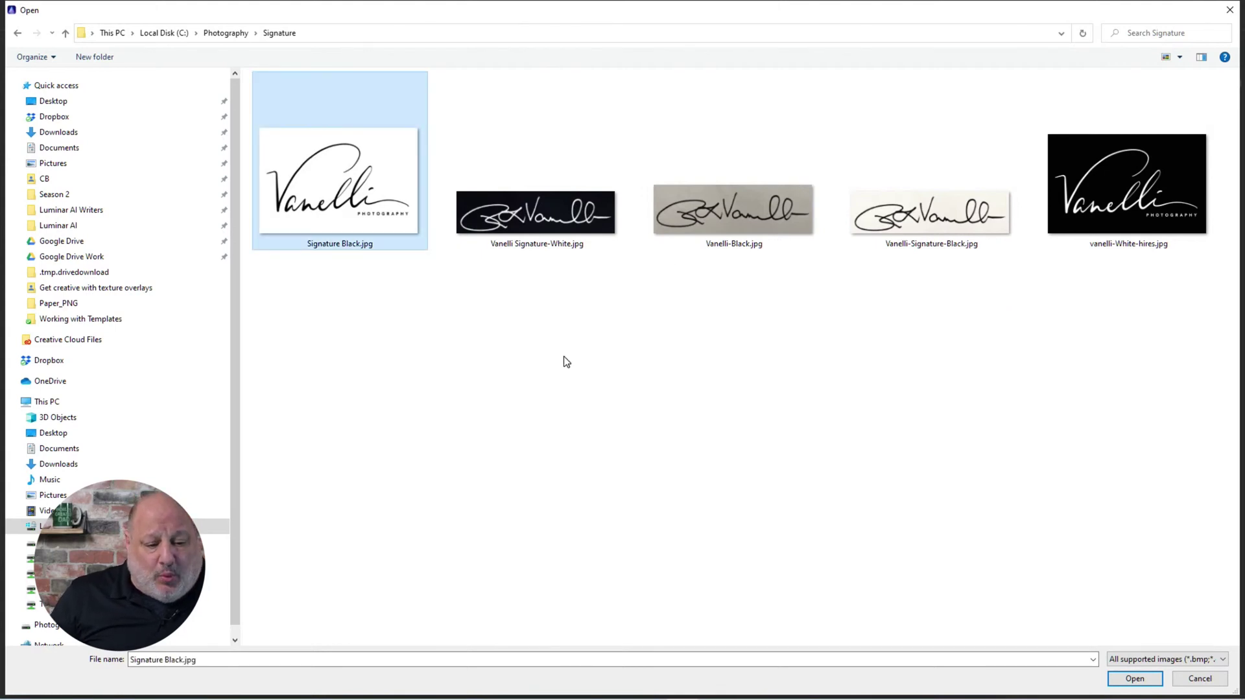
{"action": "left_click", "coordinate": [1135, 678]}
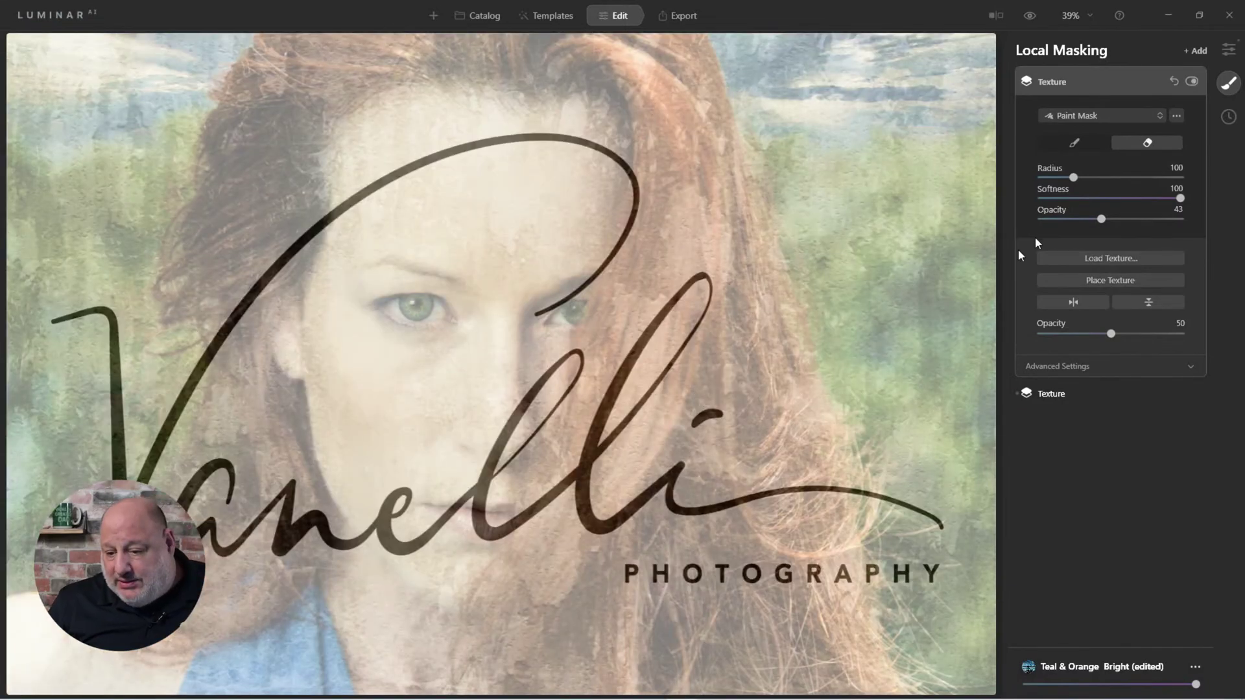
- Shrink the signature texture and place it in the portrait's lower-right corner
{"action": "left_click", "coordinate": [1100, 282]}
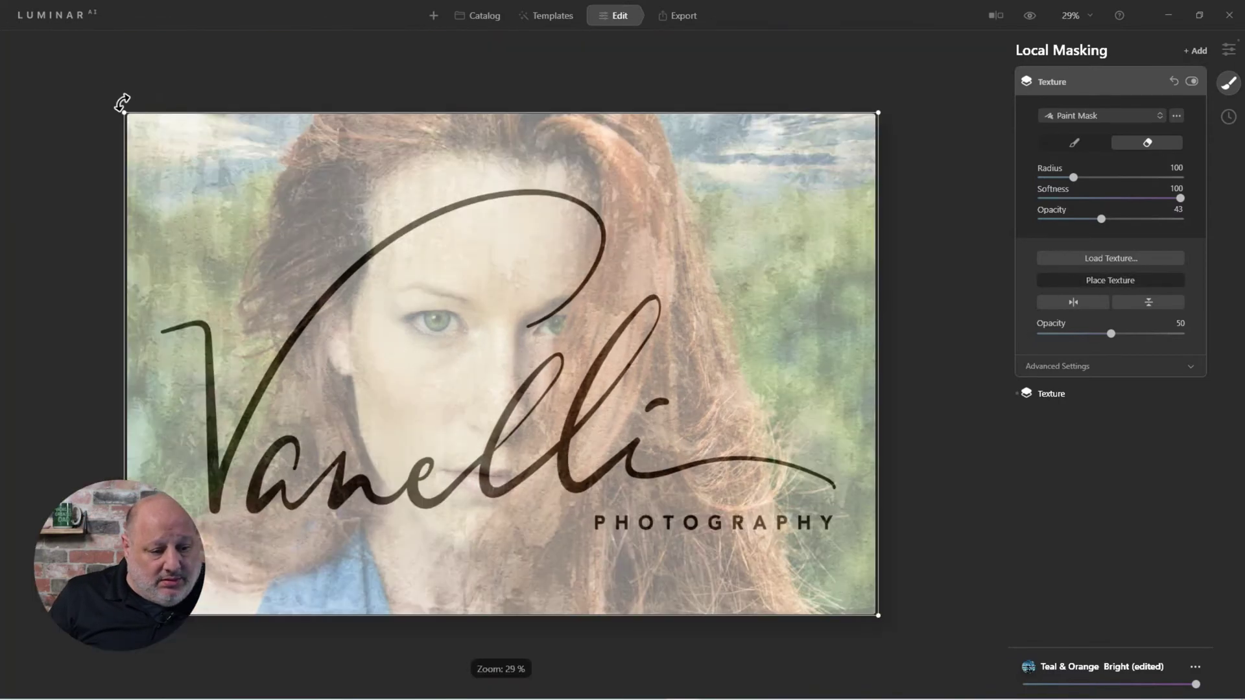
{"action": "left_click_drag", "start_coordinate": [124, 113], "coordinate": [701, 497]}
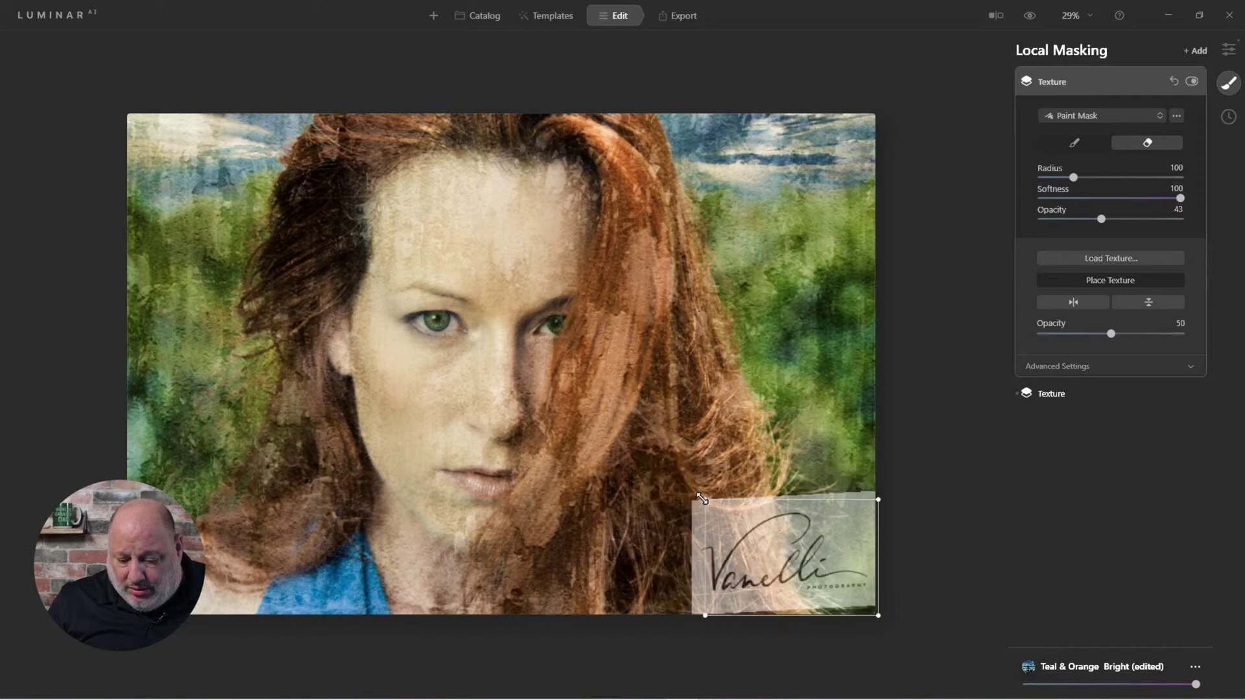
{"action": "left_click_drag", "start_coordinate": [776, 566], "coordinate": [718, 542]}
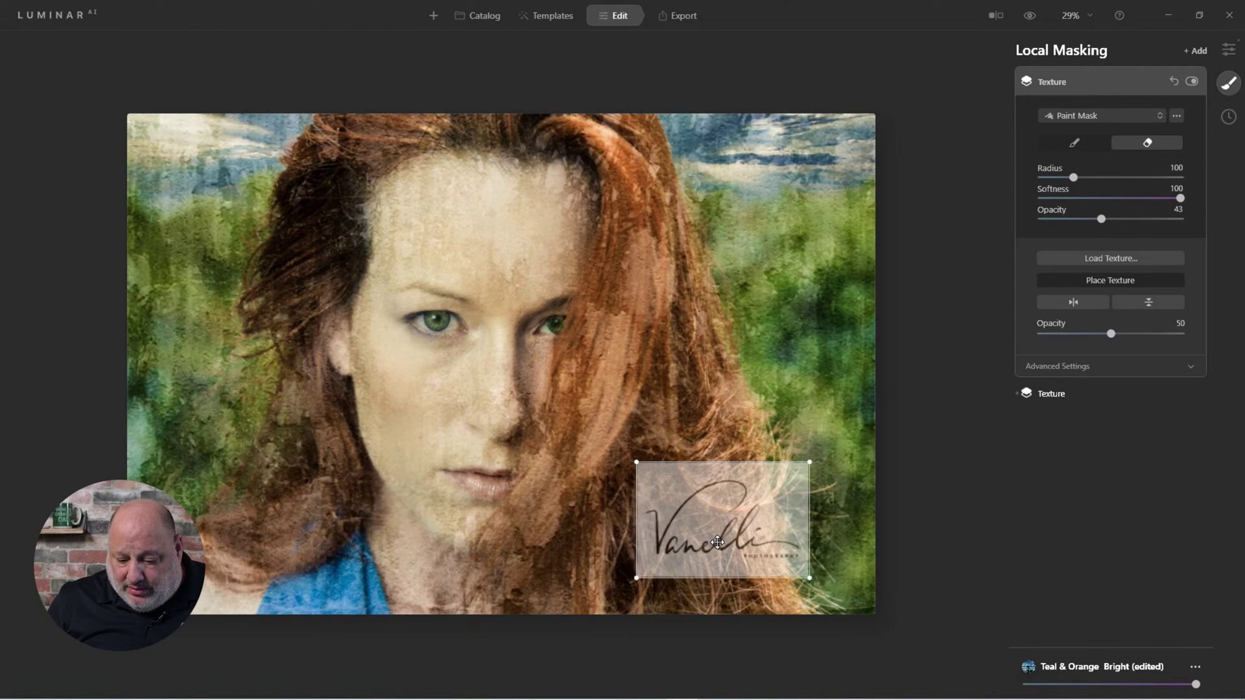
{"action": "key", "text": "Return"}
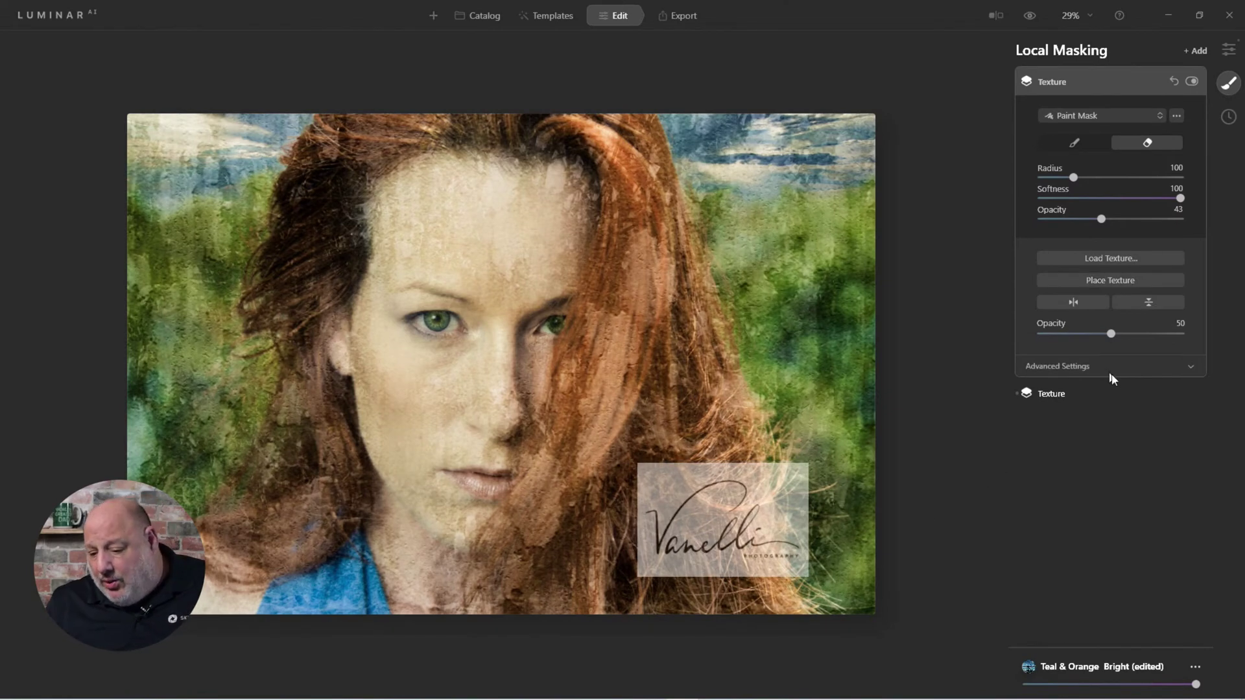
- Set the signature to opacity 100 with Multiply blend and move it to the lower-left corner
{"action": "left_click_drag", "start_coordinate": [1113, 334], "coordinate": [1220, 332]}
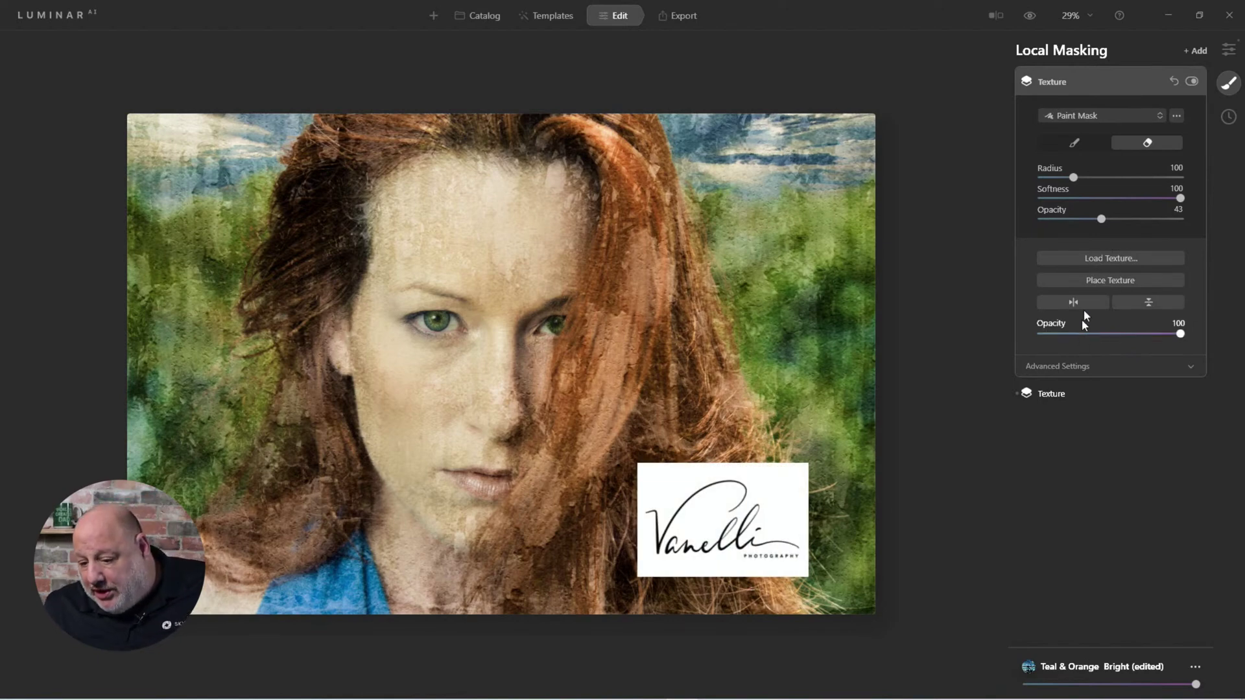
{"action": "left_click", "coordinate": [1060, 367]}
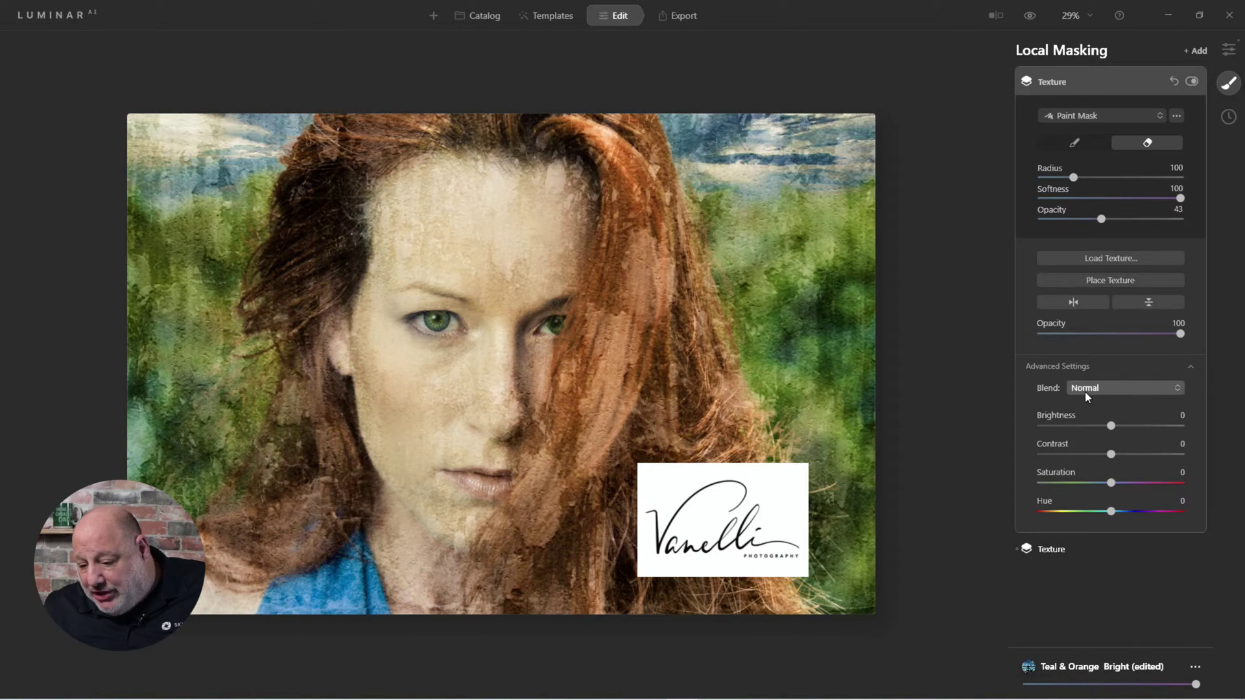
{"action": "left_click", "coordinate": [1080, 388]}
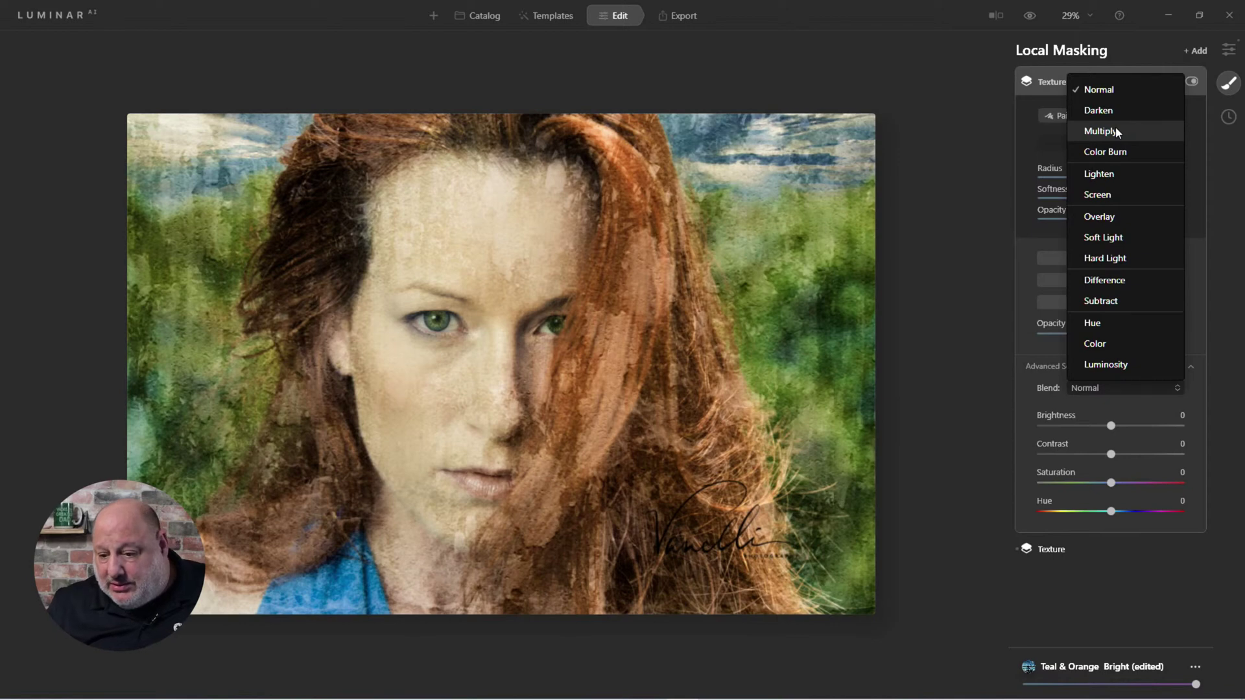
{"action": "left_click", "coordinate": [1117, 132]}
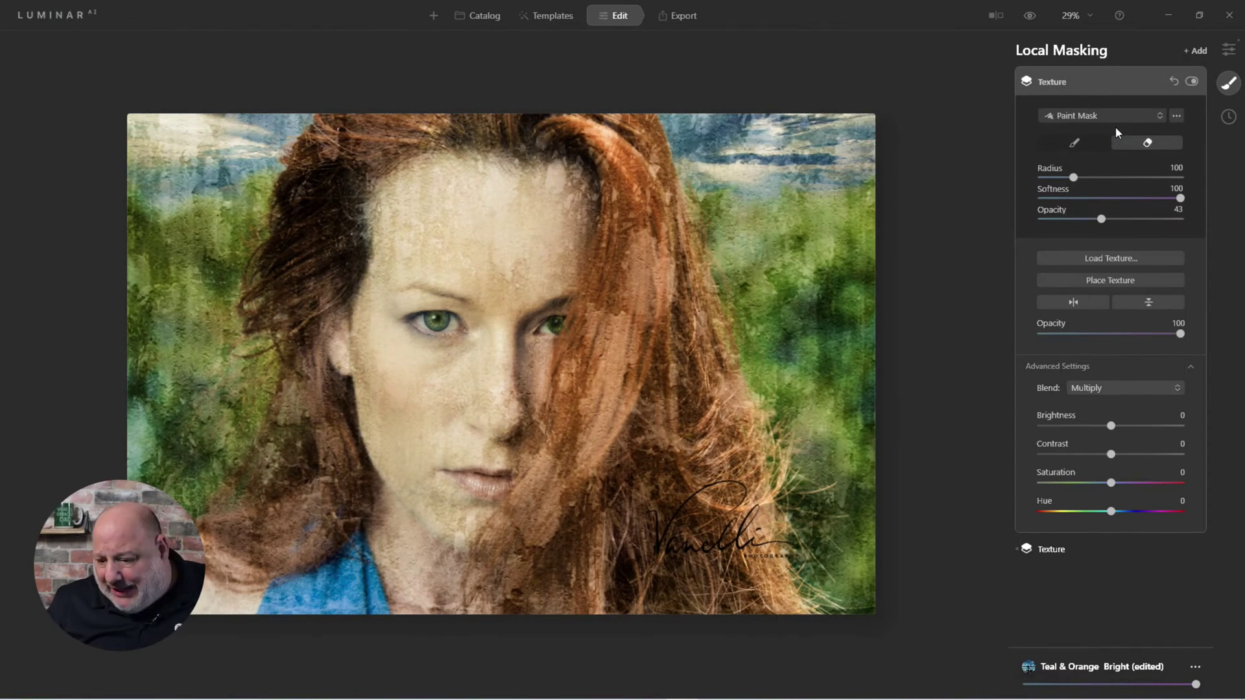
{"action": "left_click", "coordinate": [1132, 283]}
{"action": "left_click_drag", "start_coordinate": [684, 535], "coordinate": [186, 560]}
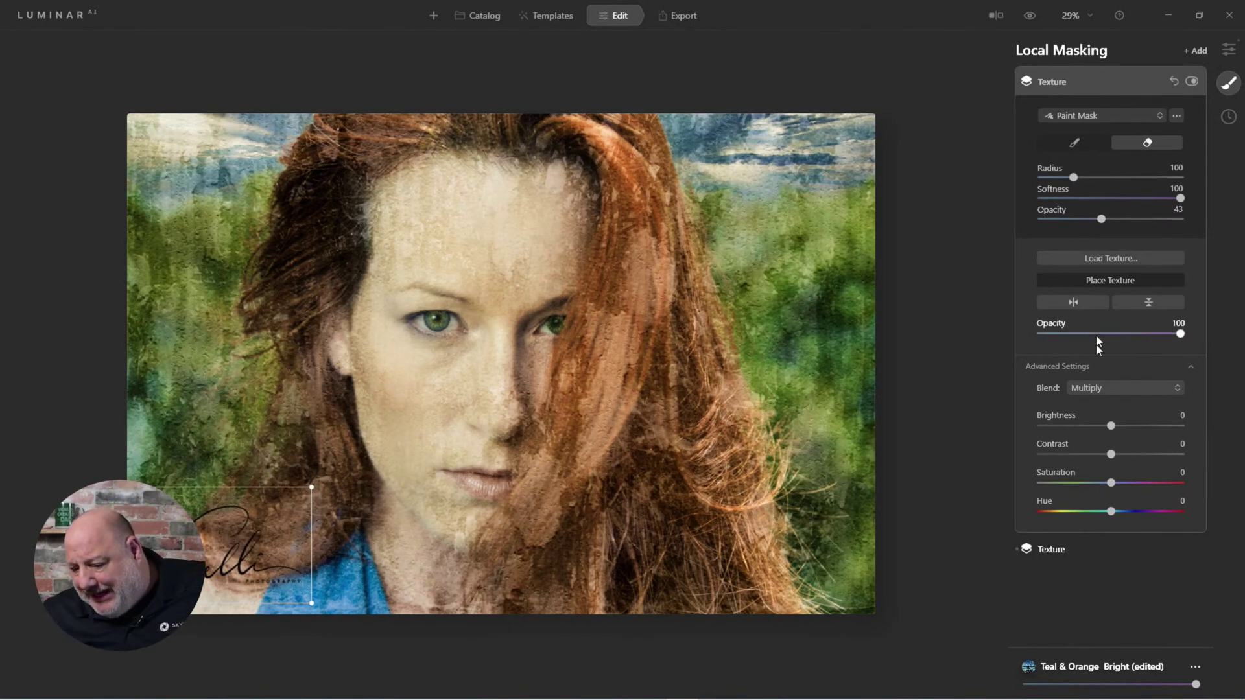
- Darken the signature to Brightness -64 and confirm its lower-left placement
{"action": "left_click_drag", "start_coordinate": [1165, 429], "coordinate": [1082, 445]}
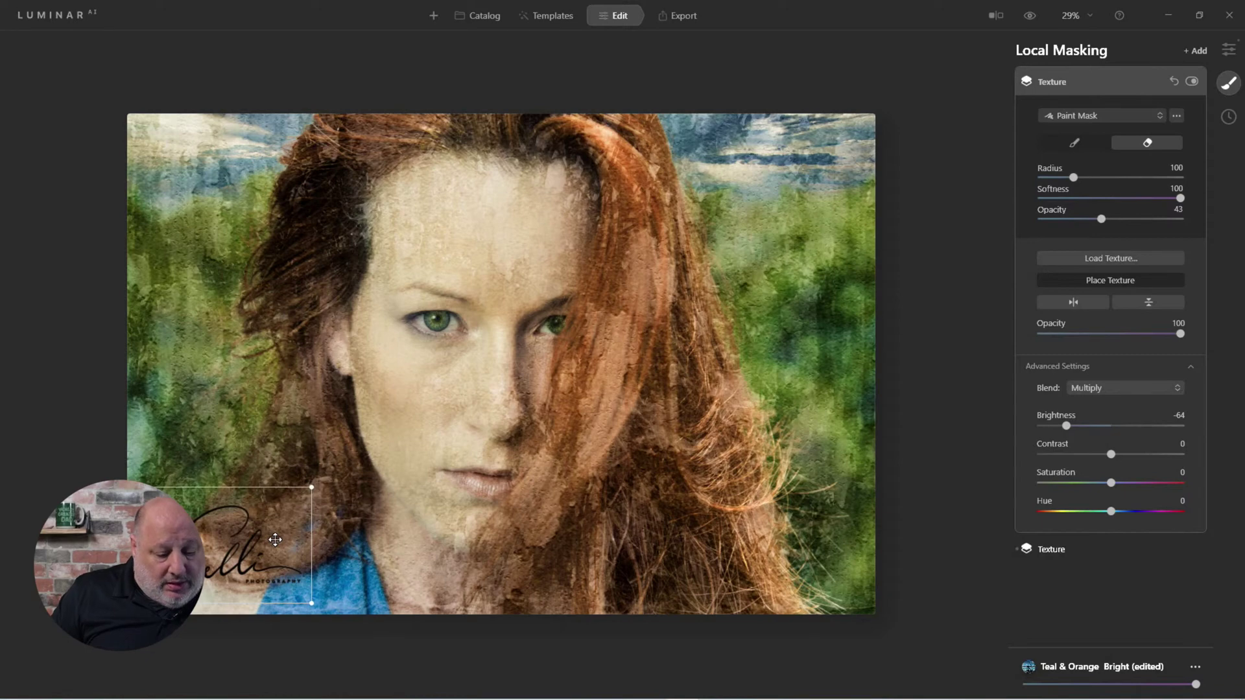
{"action": "left_click", "coordinate": [1107, 285]}
{"action": "left_click", "coordinate": [1107, 285]}
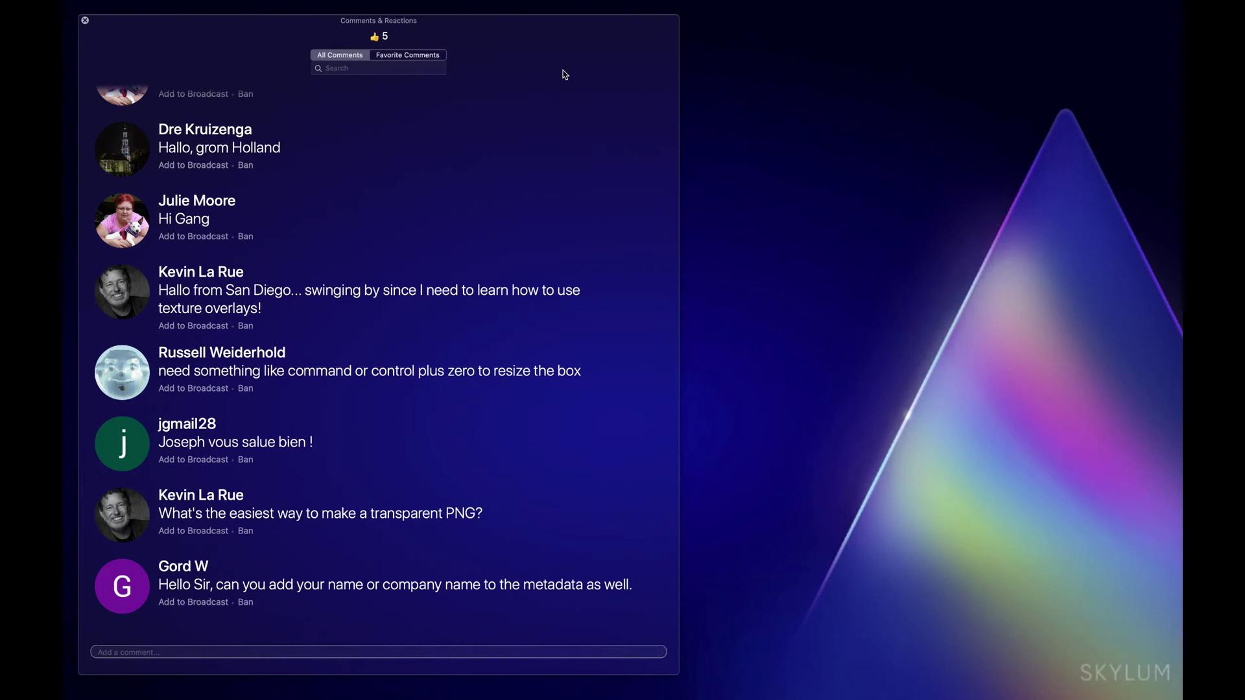
{"action": "scroll", "coordinate": [522, 169], "scroll_direction": "up", "scroll_amount": 5}
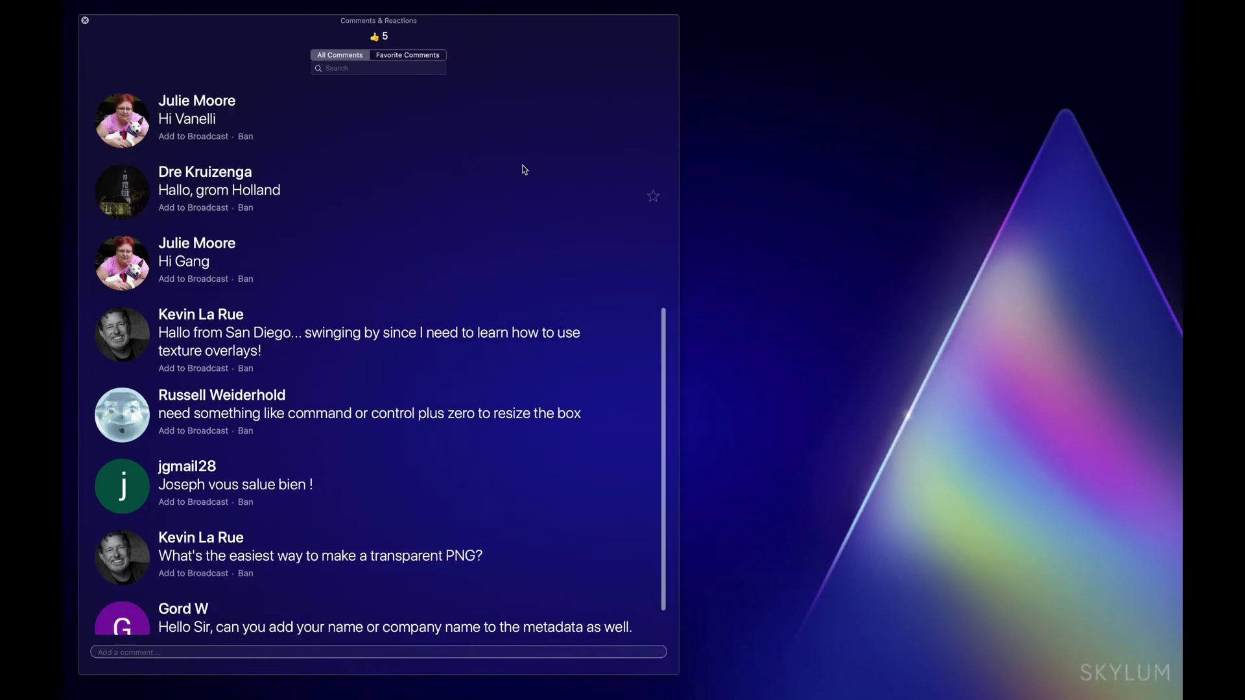
{"action": "scroll", "coordinate": [524, 170], "scroll_direction": "up", "scroll_amount": 10}
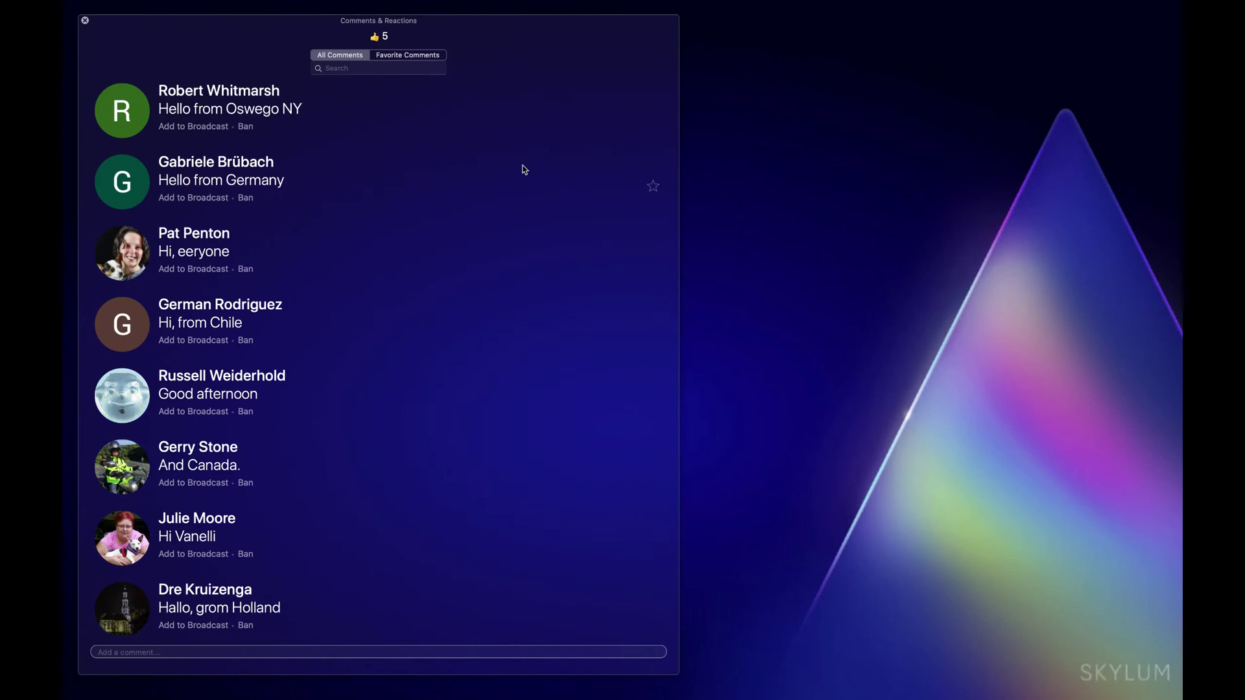
{"action": "scroll", "coordinate": [524, 170], "scroll_direction": "down", "scroll_amount": 1}
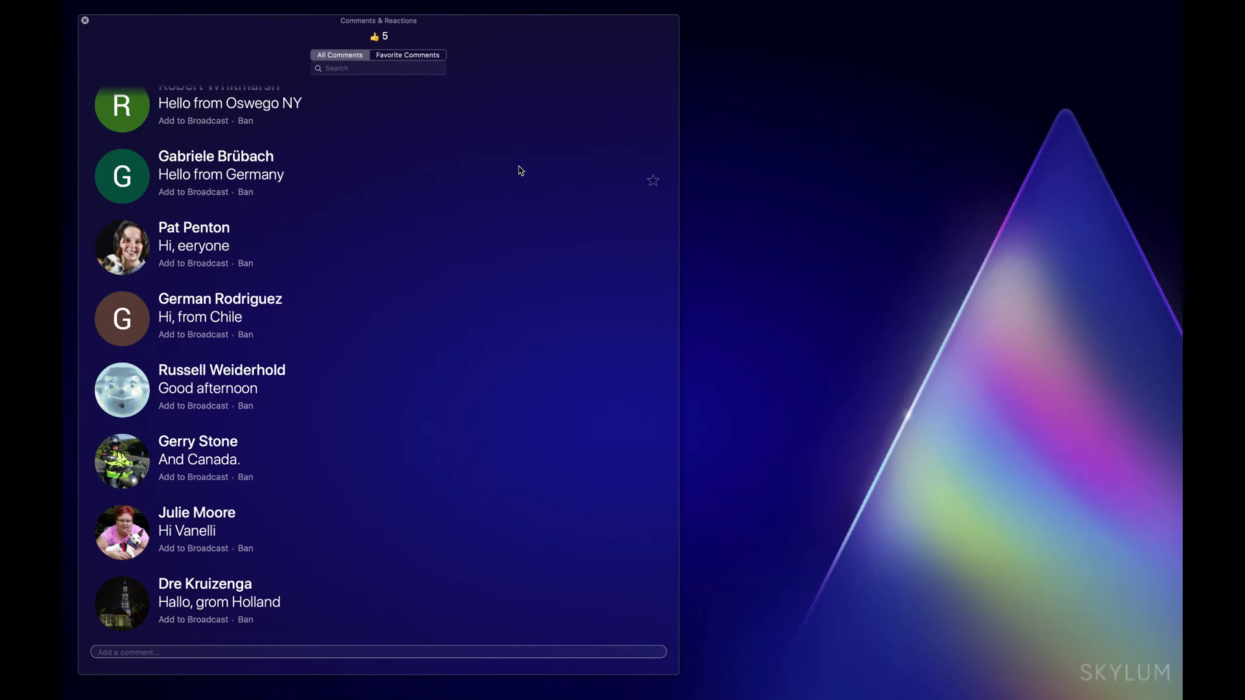
{"action": "scroll", "coordinate": [519, 170], "scroll_direction": "down", "scroll_amount": 10}
- Leave the comments window and bring back the portrait with its lower-left Vanelli signature
{"action": "scroll", "coordinate": [509, 195], "scroll_direction": "down", "scroll_amount": 5}
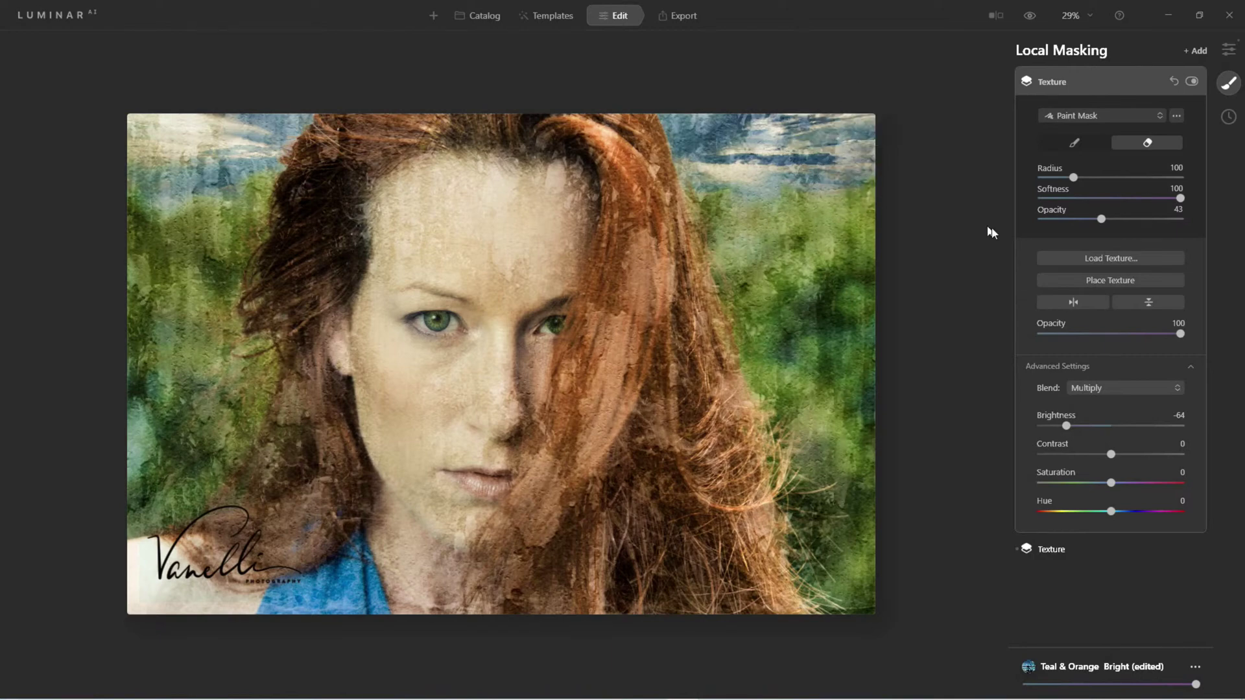
- Reset the old signature texture and open the Load Texture dialog
{"action": "scroll", "coordinate": [1002, 227], "scroll_direction": "up", "scroll_amount": 1}
{"action": "scroll", "coordinate": [1002, 227], "scroll_direction": "down", "scroll_amount": 2}
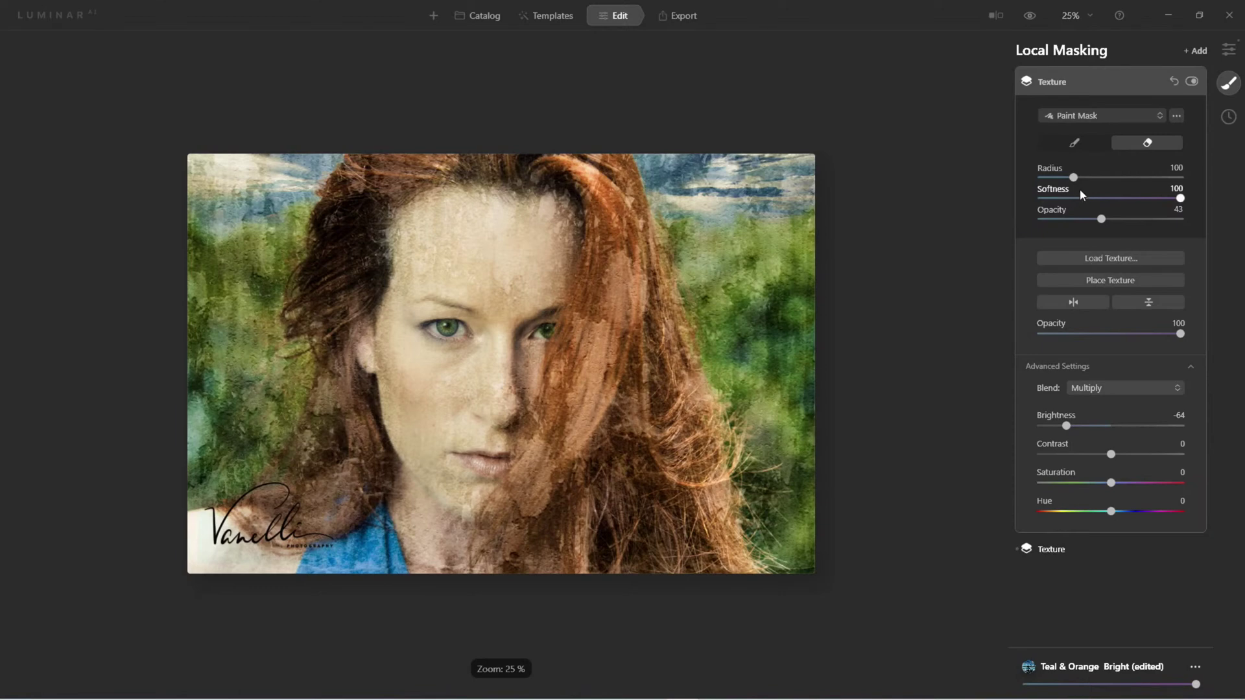
{"action": "left_click", "coordinate": [1176, 81]}
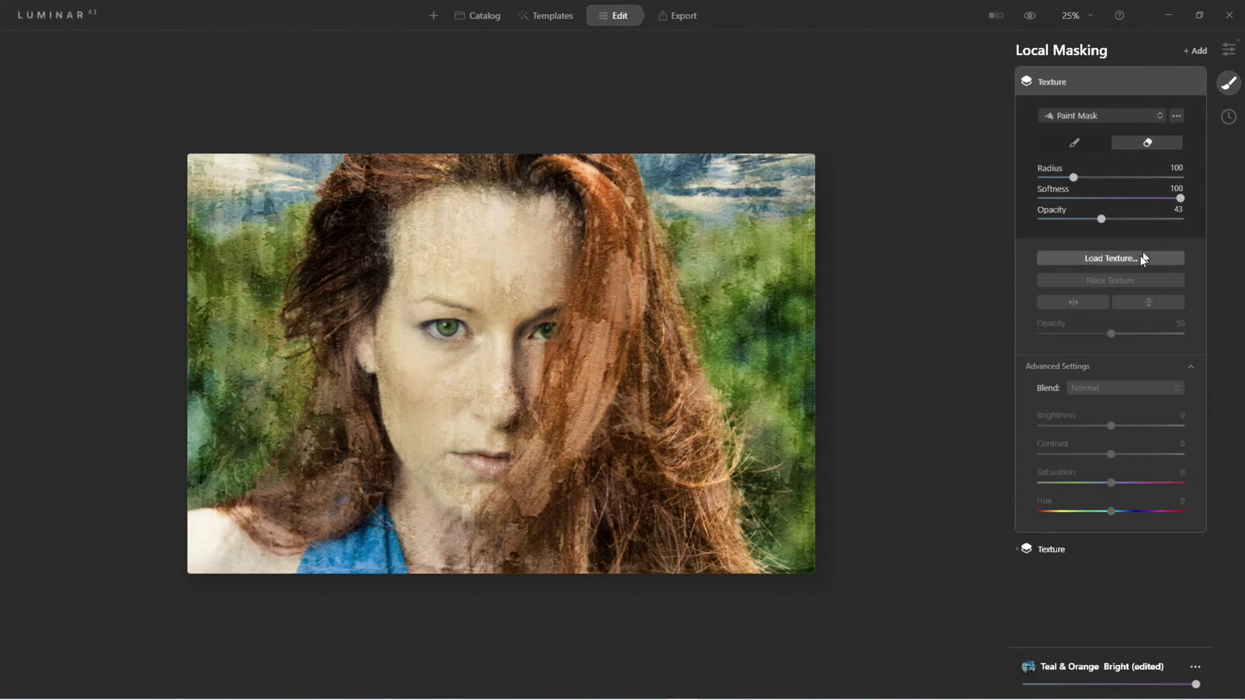
{"action": "left_click", "coordinate": [1110, 260]}
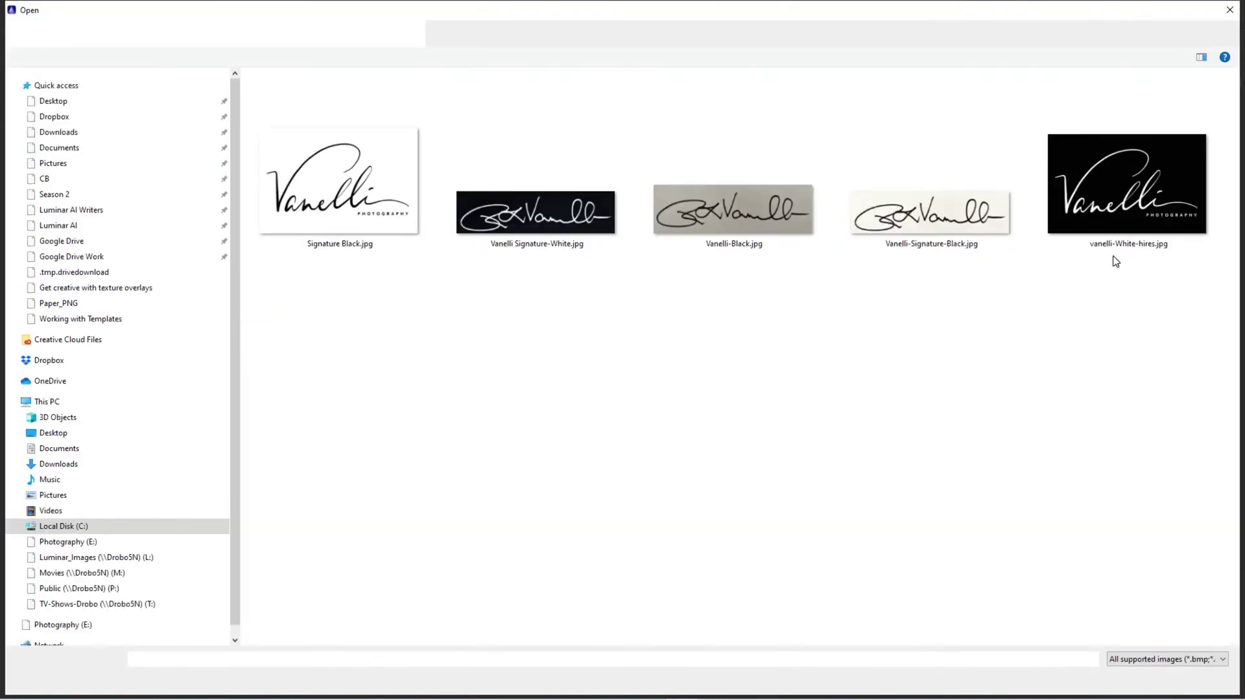
- Load vanelli-white-sign.png from Photography (E:) > Google Drive > Vanelli Bio as the texture
{"action": "left_click", "coordinate": [220, 34]}
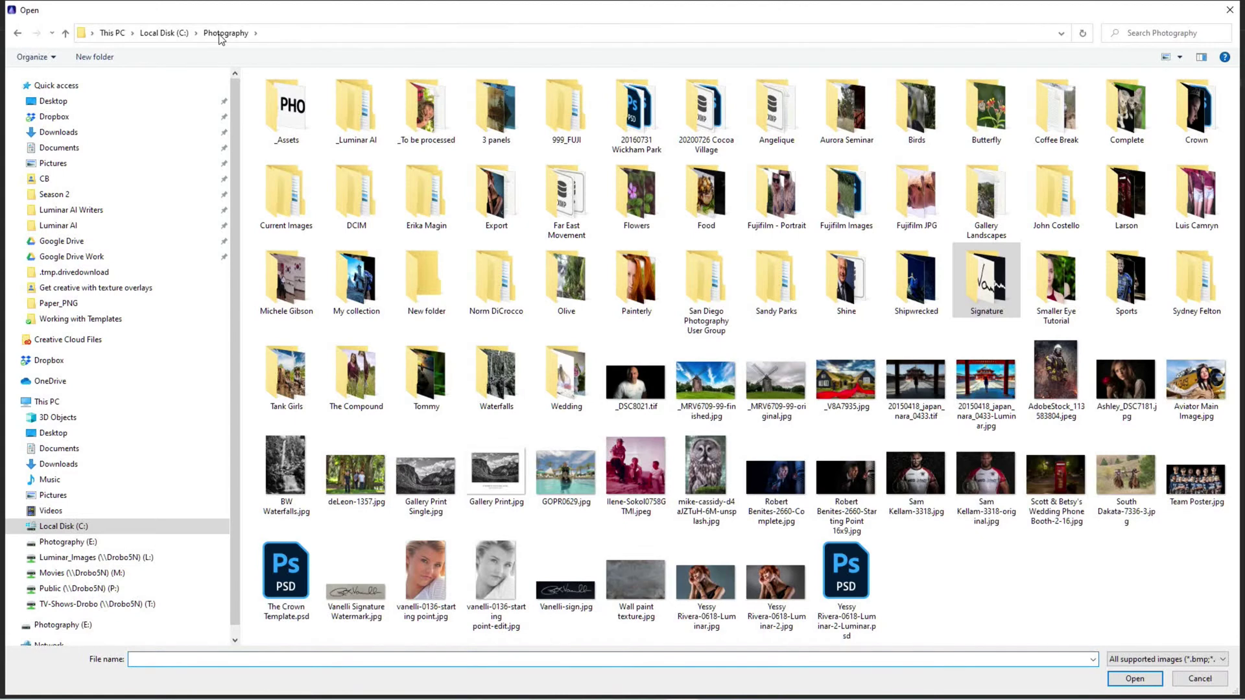
{"action": "left_click", "coordinate": [63, 544]}
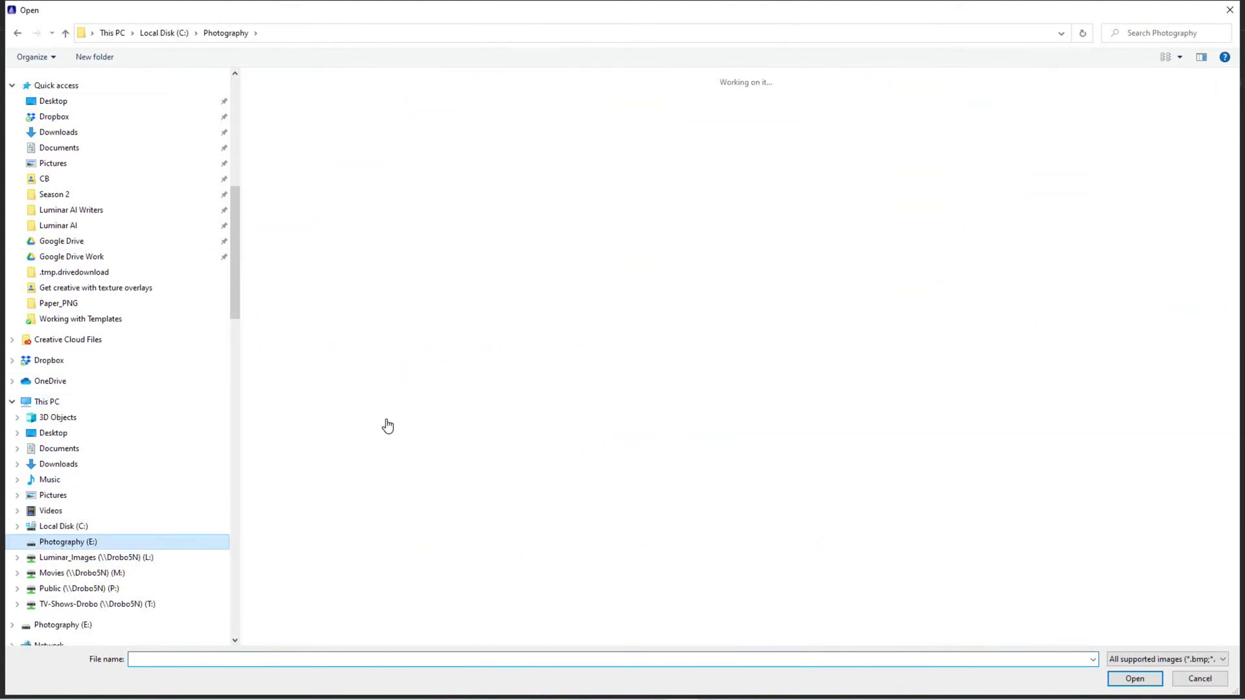
{"action": "left_click", "coordinate": [341, 422]}
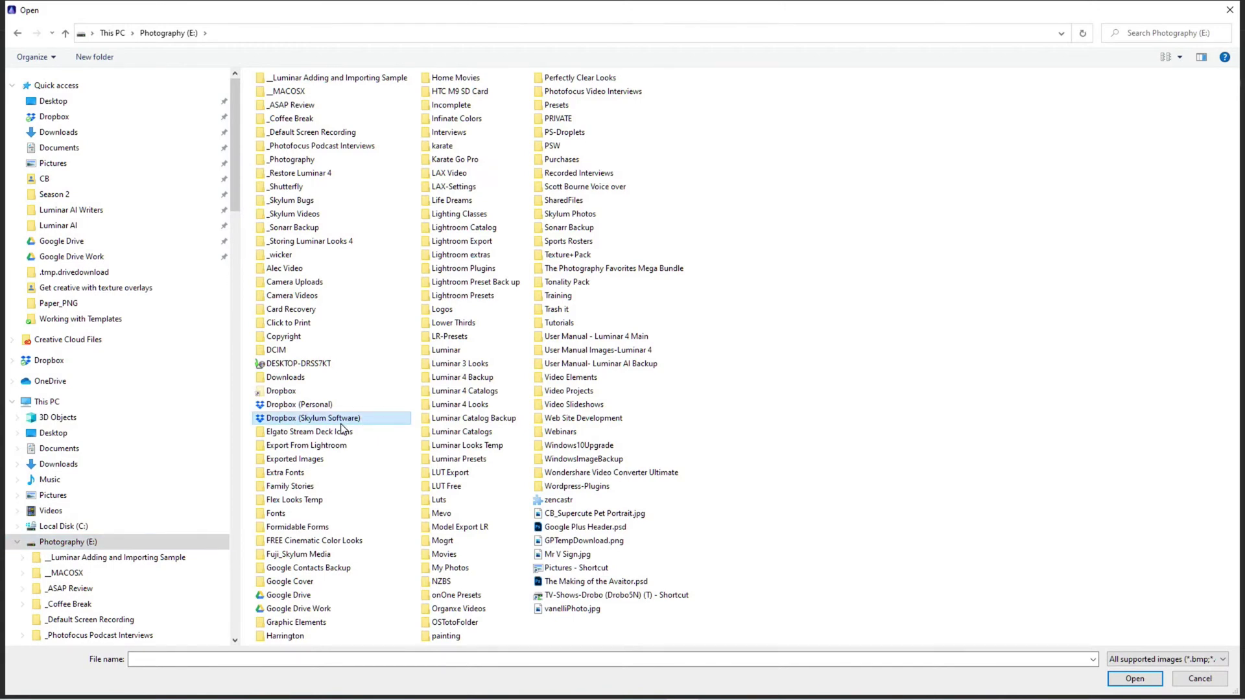
{"action": "key", "text": "s"}
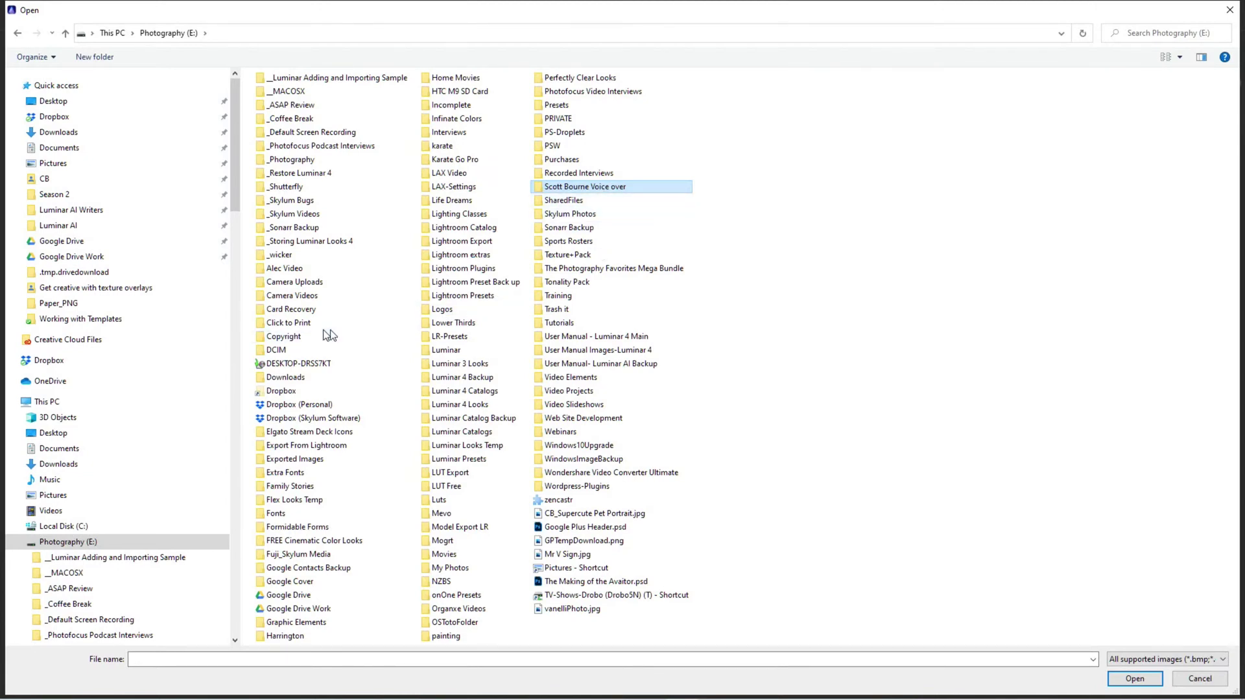
{"action": "left_click", "coordinate": [303, 597]}
{"action": "double_click", "coordinate": [302, 597]}
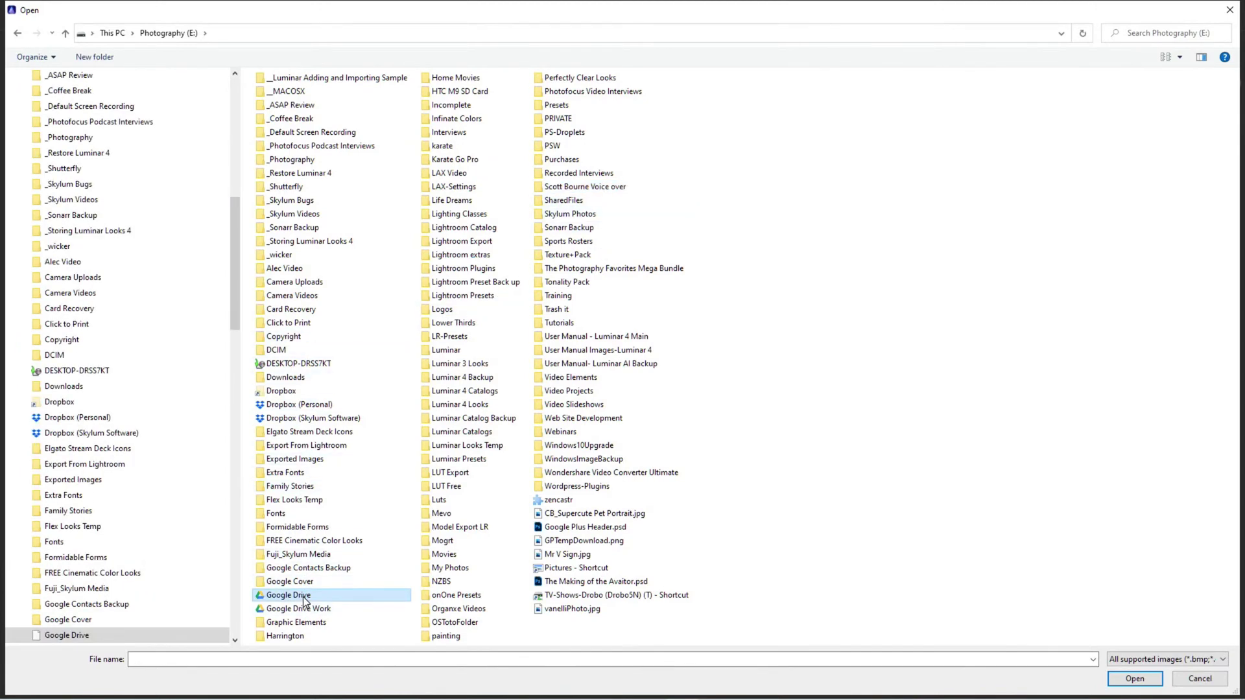
{"action": "key", "text": "s"}
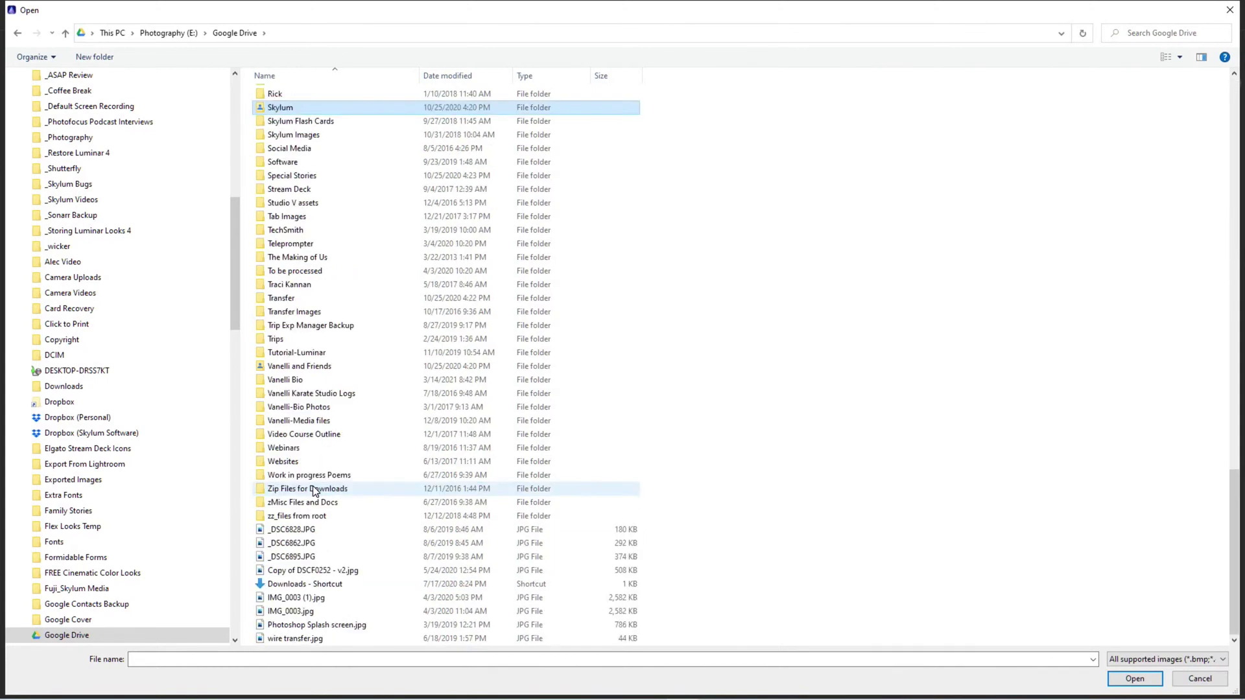
{"action": "double_click", "coordinate": [319, 381]}
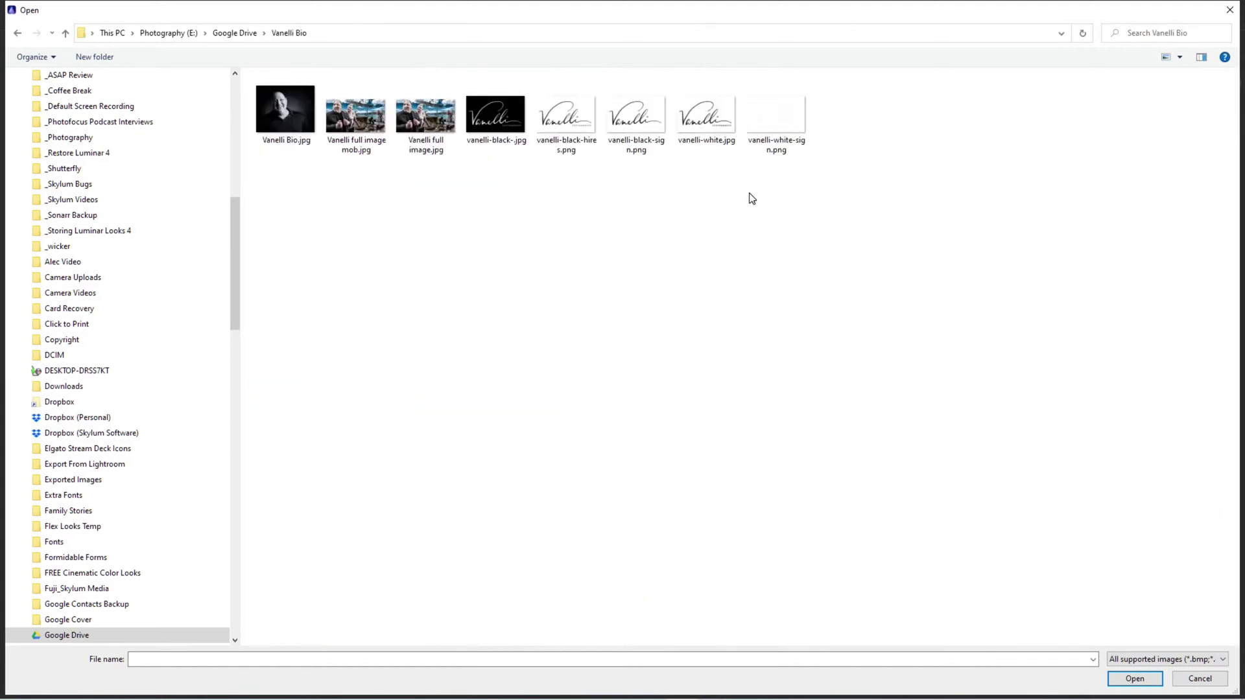
{"action": "left_click", "coordinate": [776, 136]}
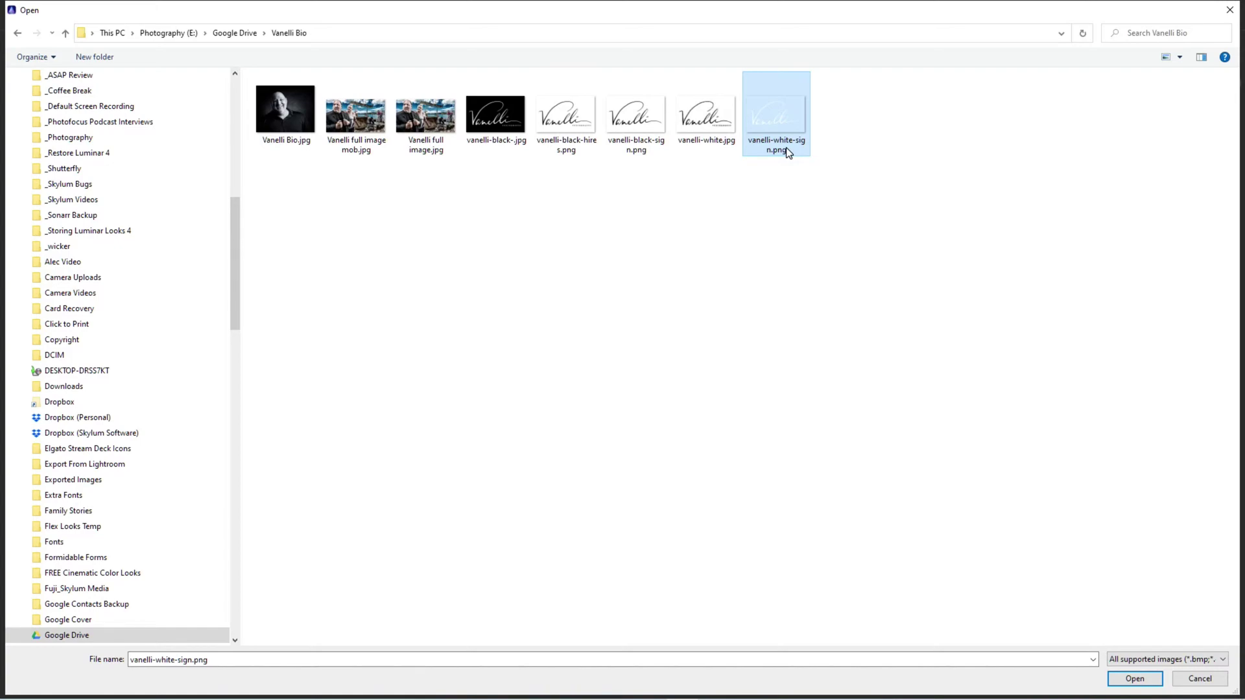
{"action": "left_click", "coordinate": [1133, 679]}
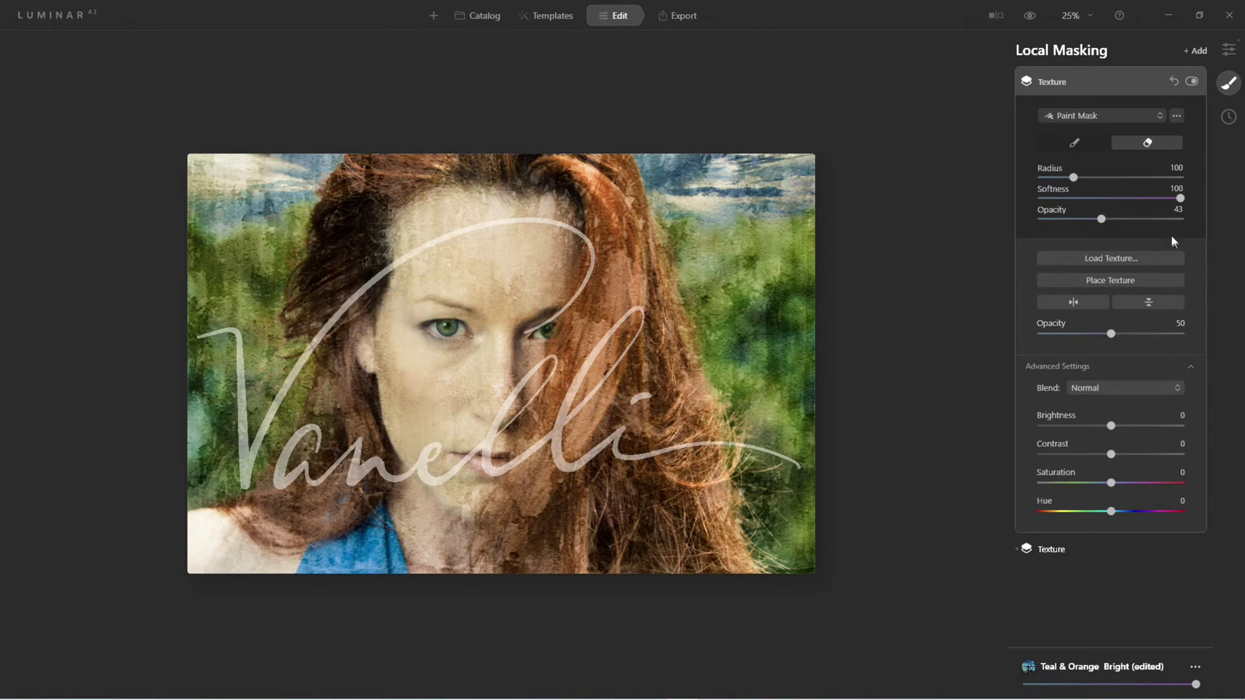
- Shrink the white signature and position it in the lower-right corner
{"action": "left_click", "coordinate": [1099, 282]}
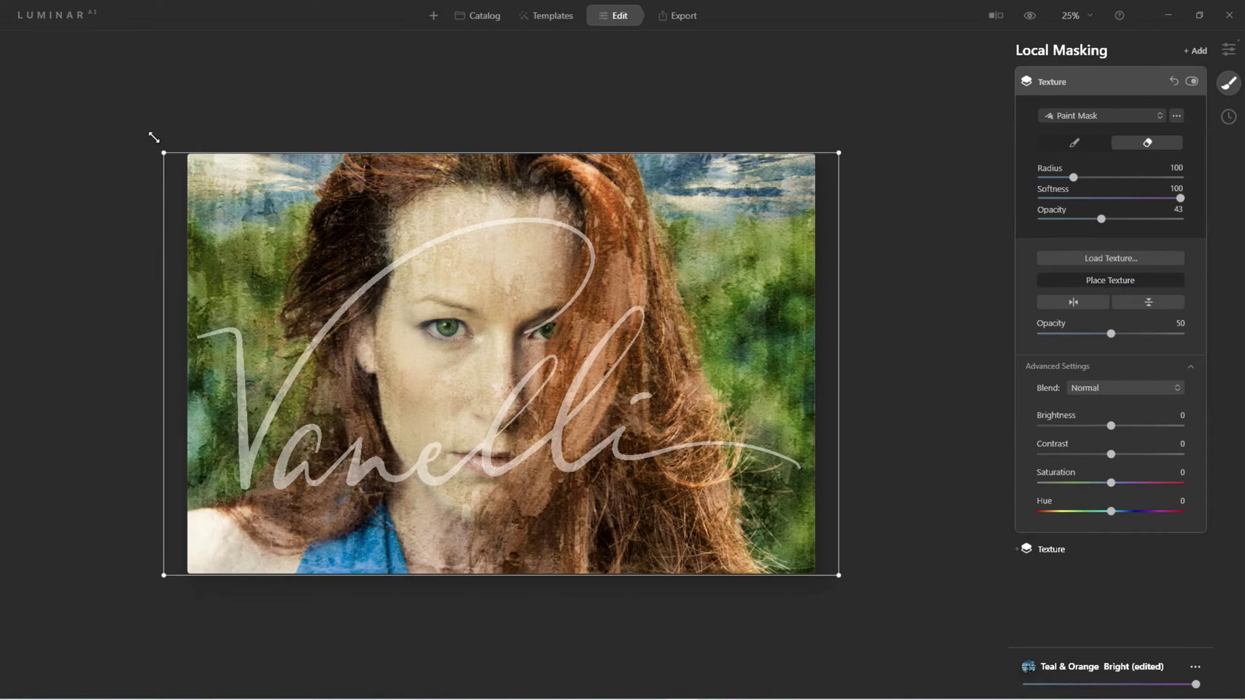
{"action": "left_click_drag", "start_coordinate": [154, 138], "coordinate": [612, 376]}
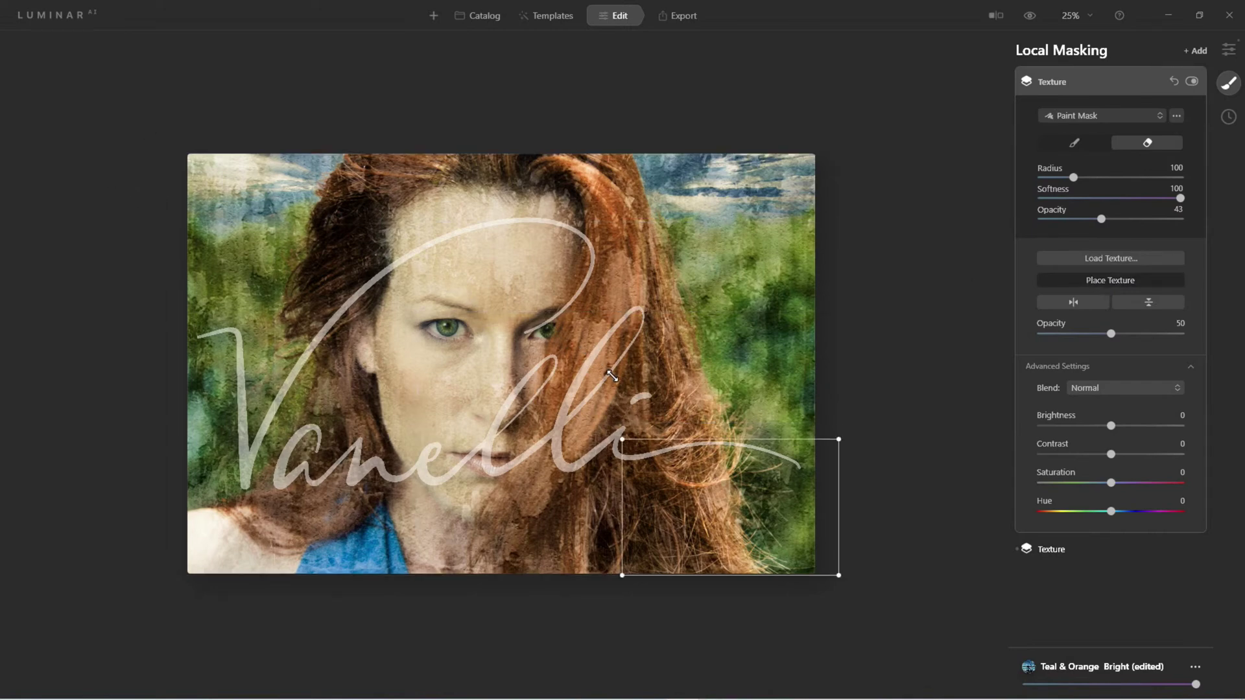
{"action": "mouse_move", "coordinate": [752, 531]}
{"action": "left_mouse_down"}
{"action": "mouse_move", "coordinate": [708, 524]}
{"action": "mouse_move", "coordinate": [711, 504]}
{"action": "mouse_move", "coordinate": [669, 484]}
{"action": "left_mouse_up"}
{"action": "key", "text": "Return"}
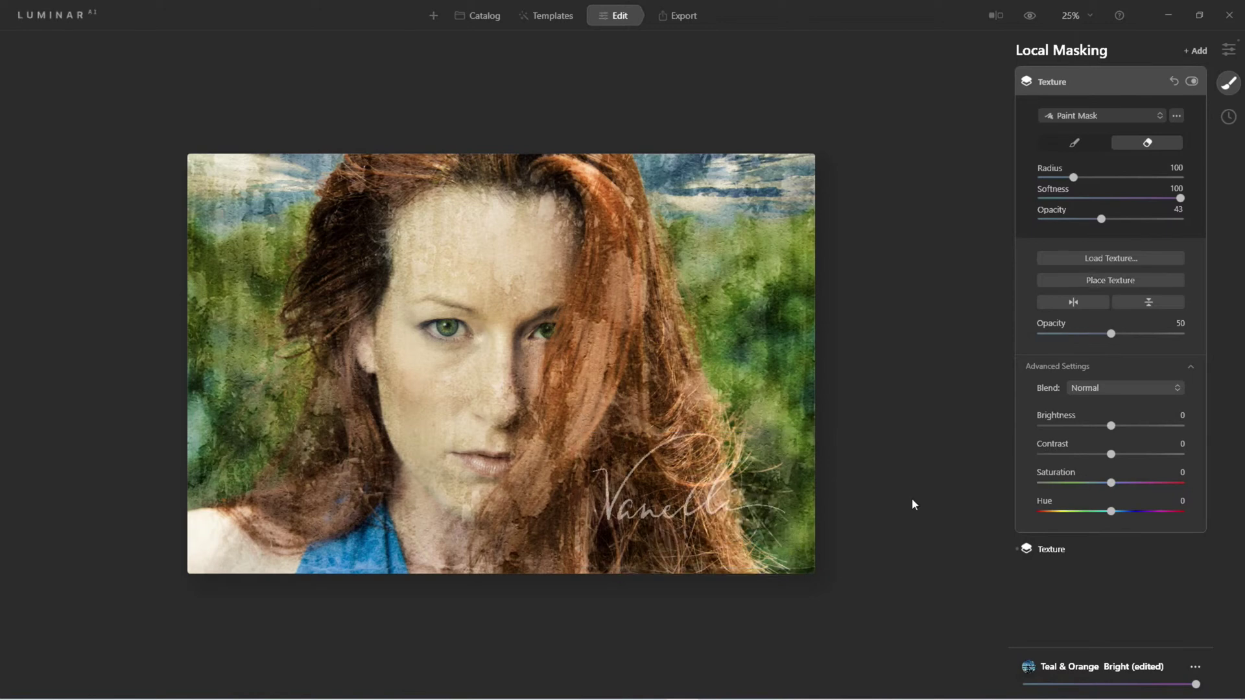
- Set the signature opacity to 100 and nudge it slightly down and right
{"action": "left_click_drag", "start_coordinate": [1109, 333], "coordinate": [1182, 334]}
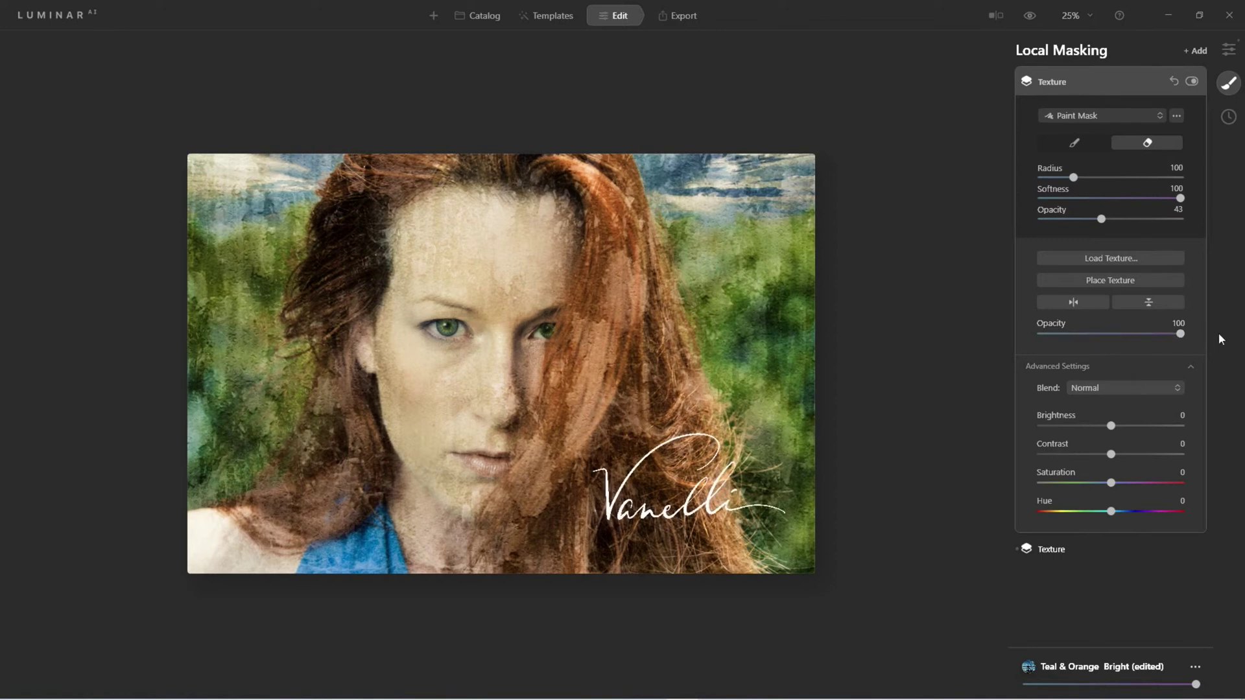
{"action": "left_click", "coordinate": [1101, 278]}
{"action": "left_click_drag", "start_coordinate": [701, 498], "coordinate": [710, 519]}
{"action": "key", "text": "Return"}
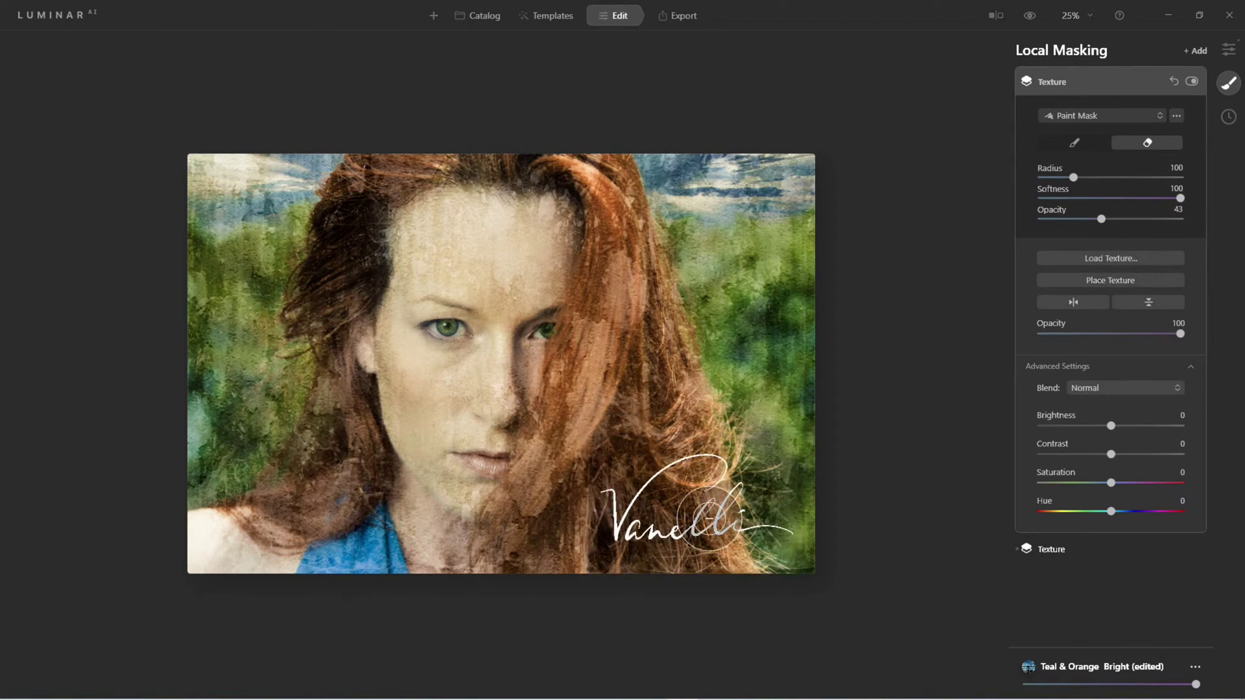
{"action": "left_click", "coordinate": [1126, 280]}
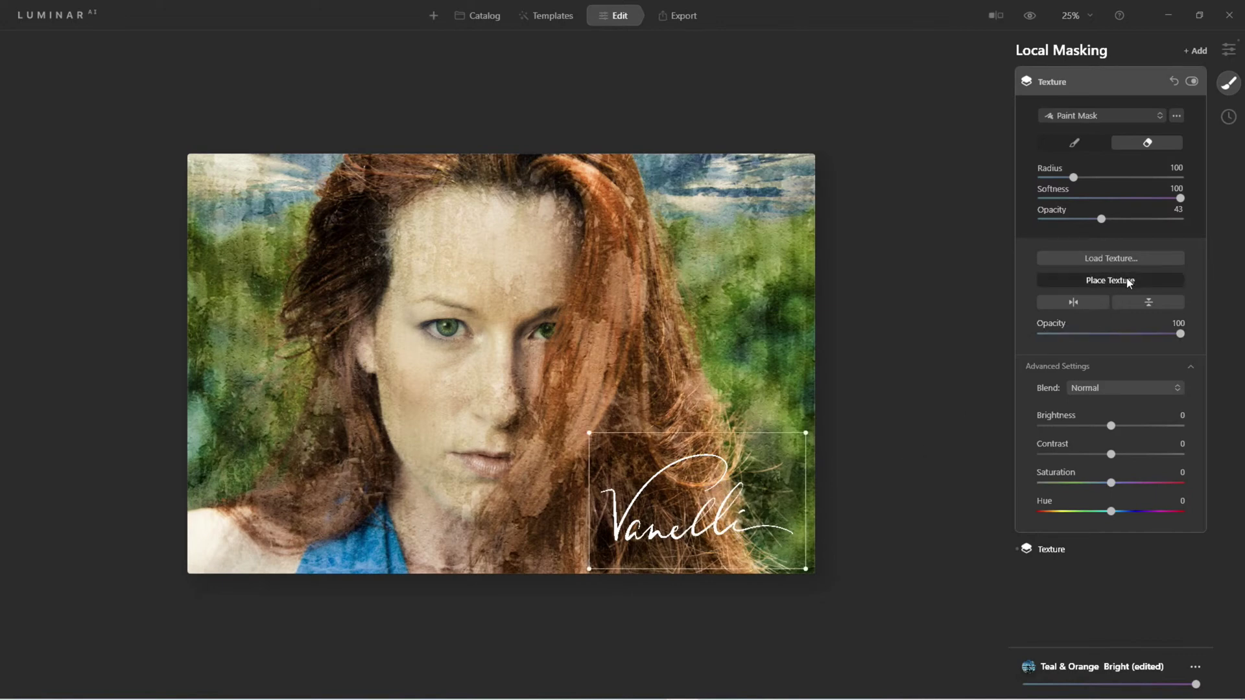
{"action": "left_click", "coordinate": [1123, 279]}
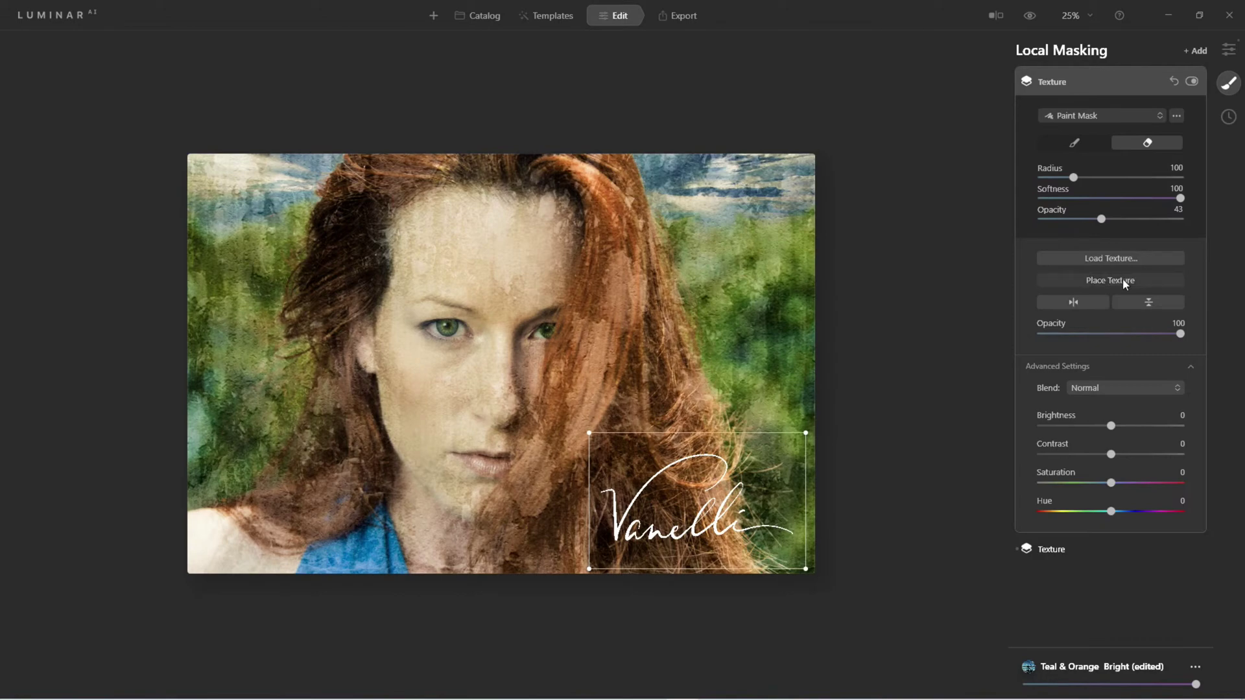
- Load vanelli-black-hires.png from the Vanelli Bio folder as the new signature texture
{"action": "left_click", "coordinate": [1105, 258]}
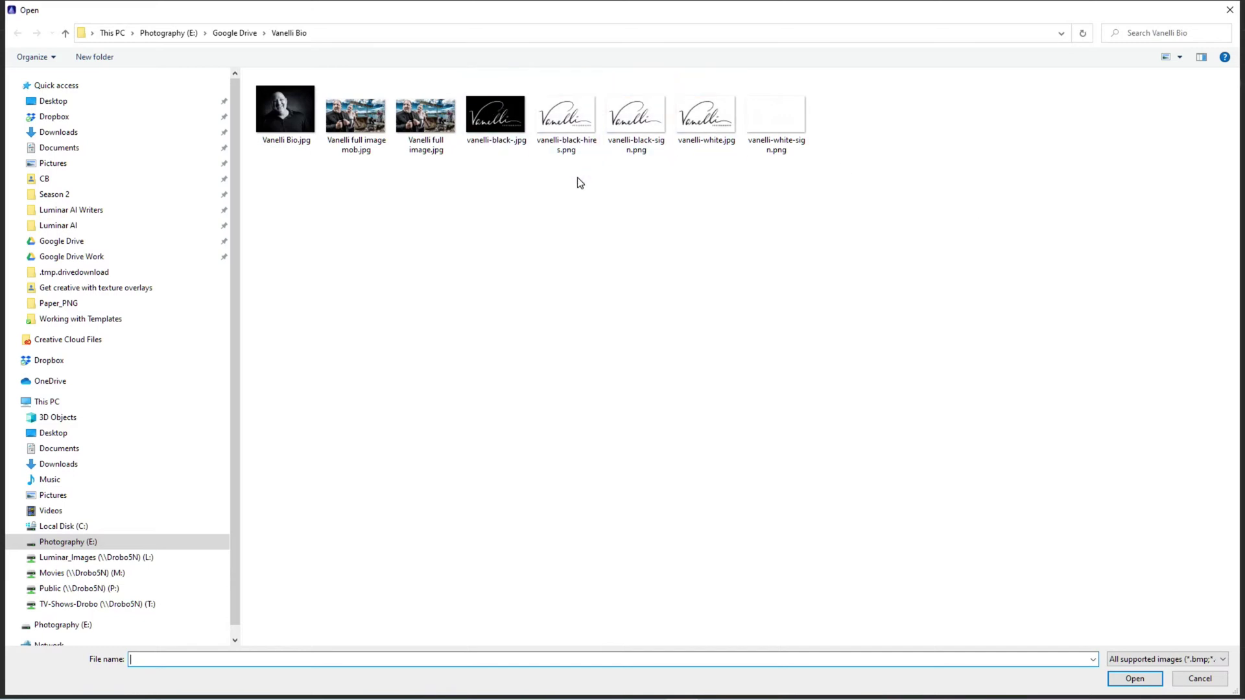
{"action": "left_click", "coordinate": [565, 120]}
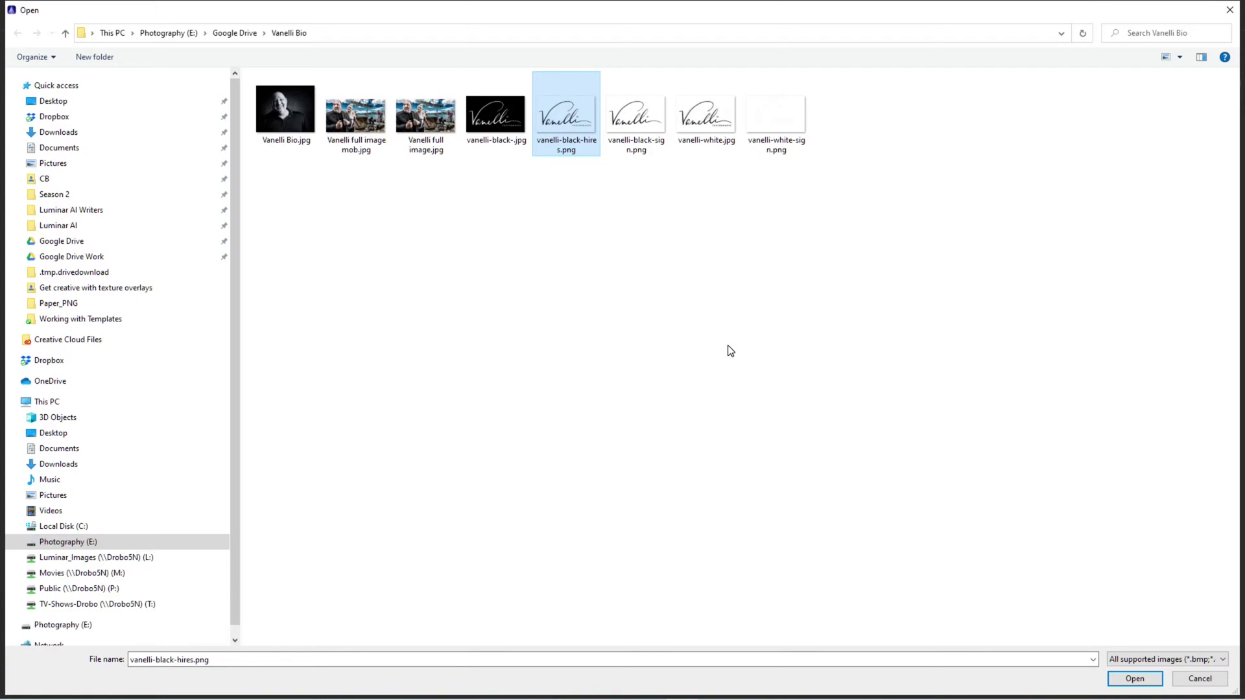
{"action": "left_click", "coordinate": [1135, 678]}
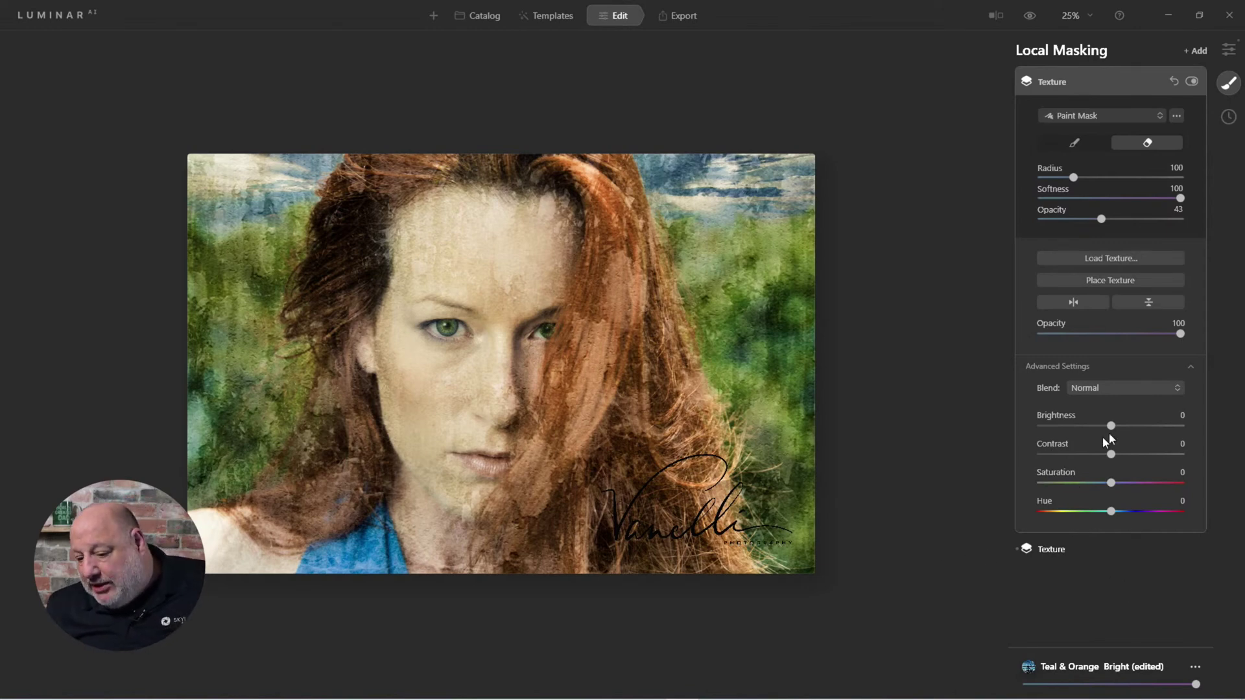
- Drag the texture Brightness slider fully left to -100
{"action": "left_click_drag", "start_coordinate": [1110, 426], "coordinate": [1028, 427]}
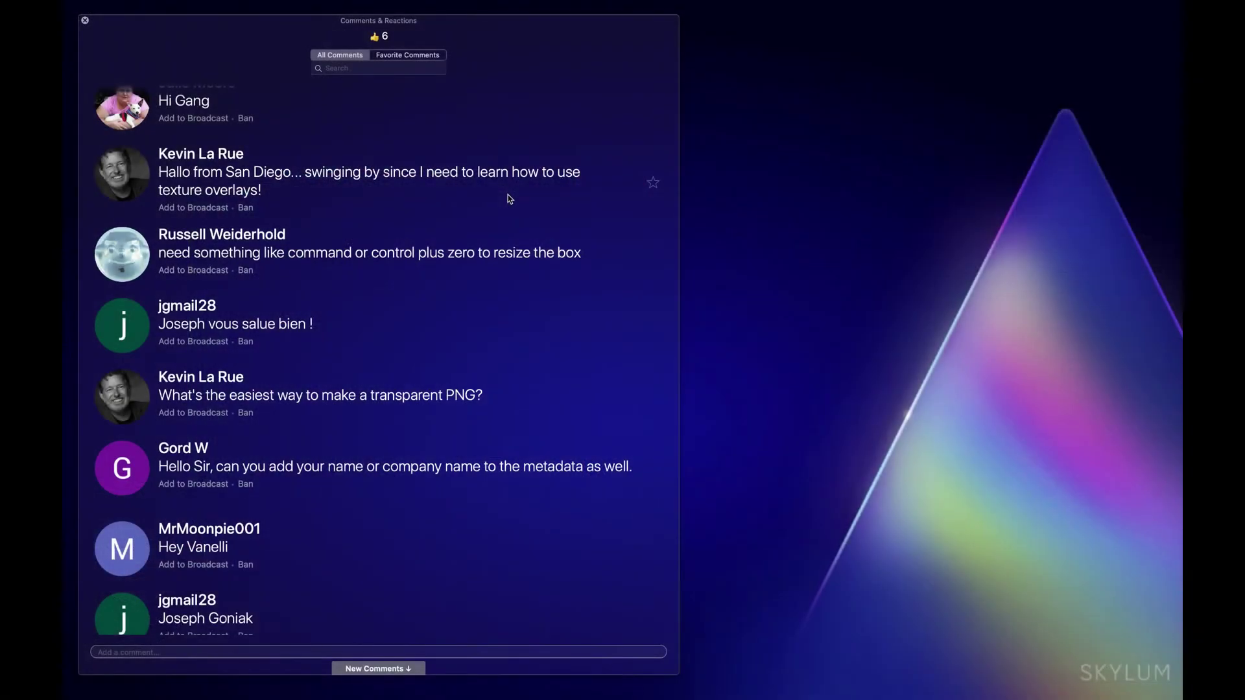
- Scroll the Ecamm Live comments down to the newest one about JPEG signatures
{"action": "scroll", "coordinate": [456, 149], "scroll_direction": "down", "scroll_amount": 5}
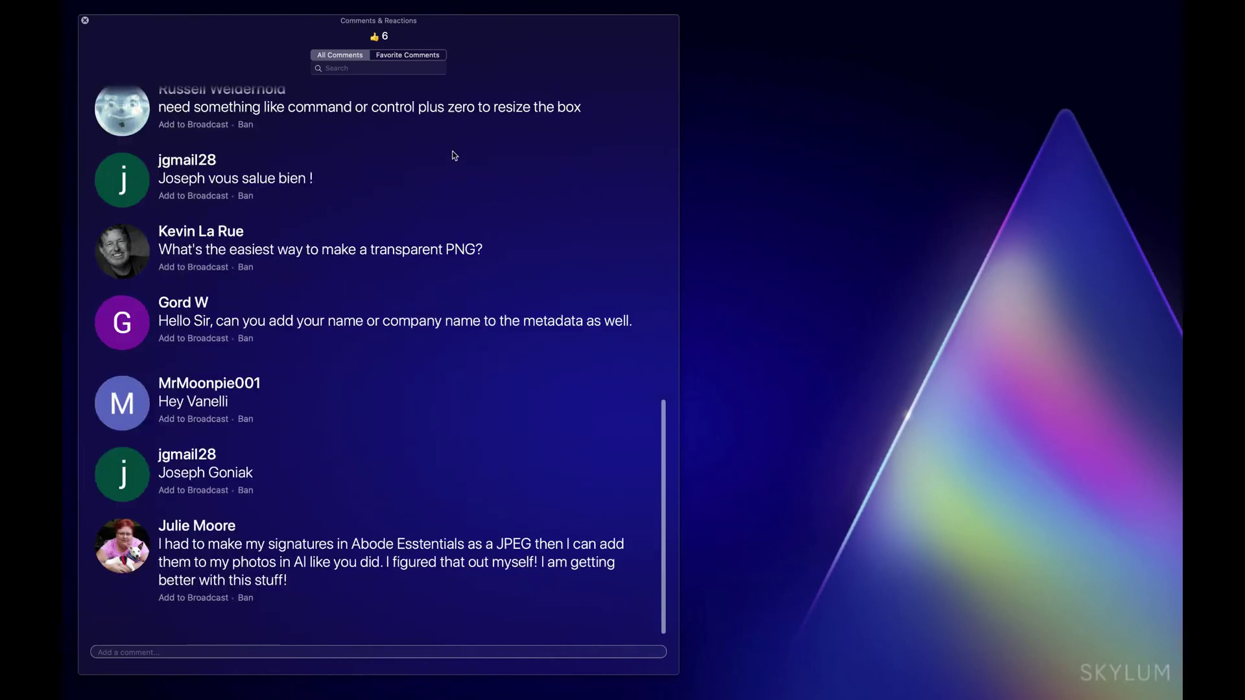